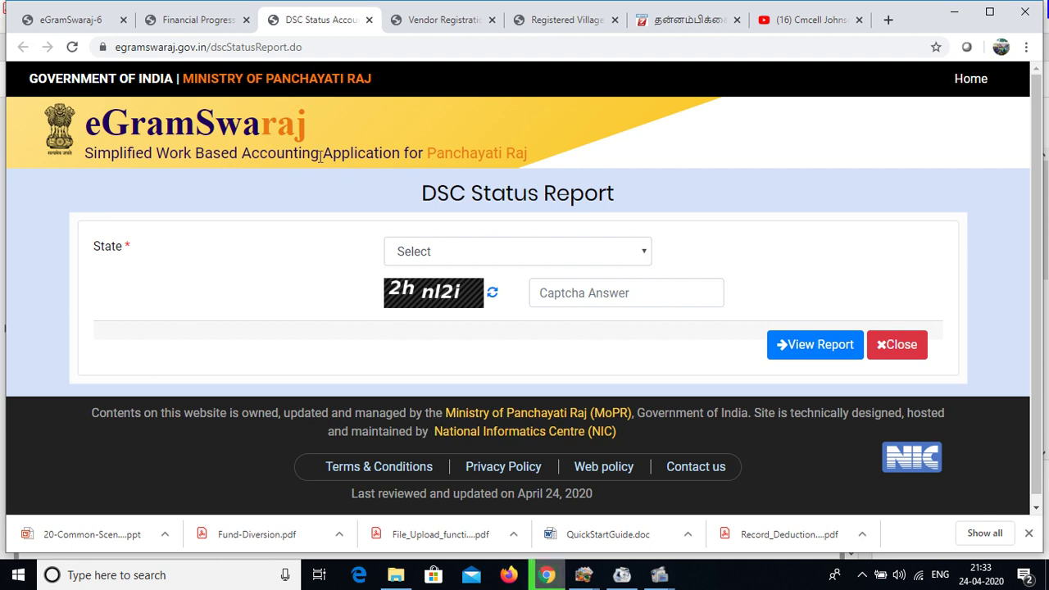
Generate the DSC Status Report for the state of Tamil Nadu, entering the captcha answer.
left_click(416, 252)
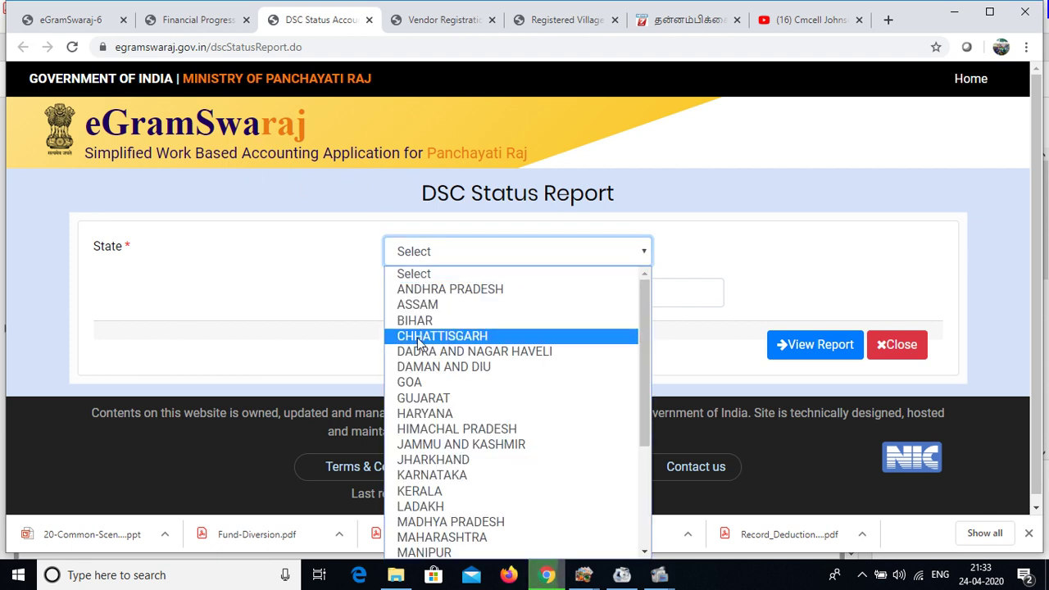
scroll(406, 336, "down", 3)
left_click(402, 468)
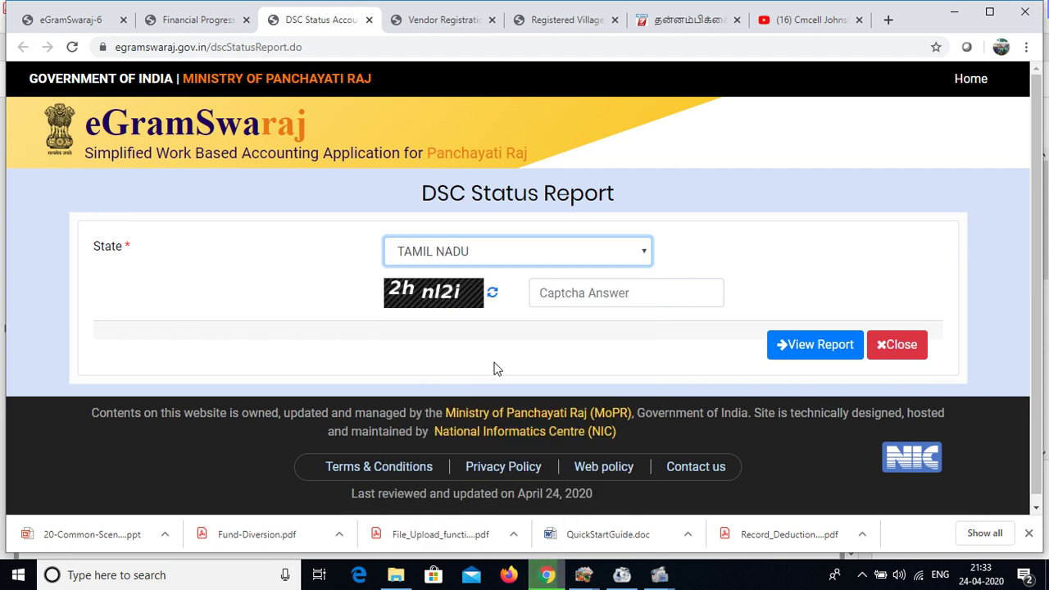
left_click(566, 288)
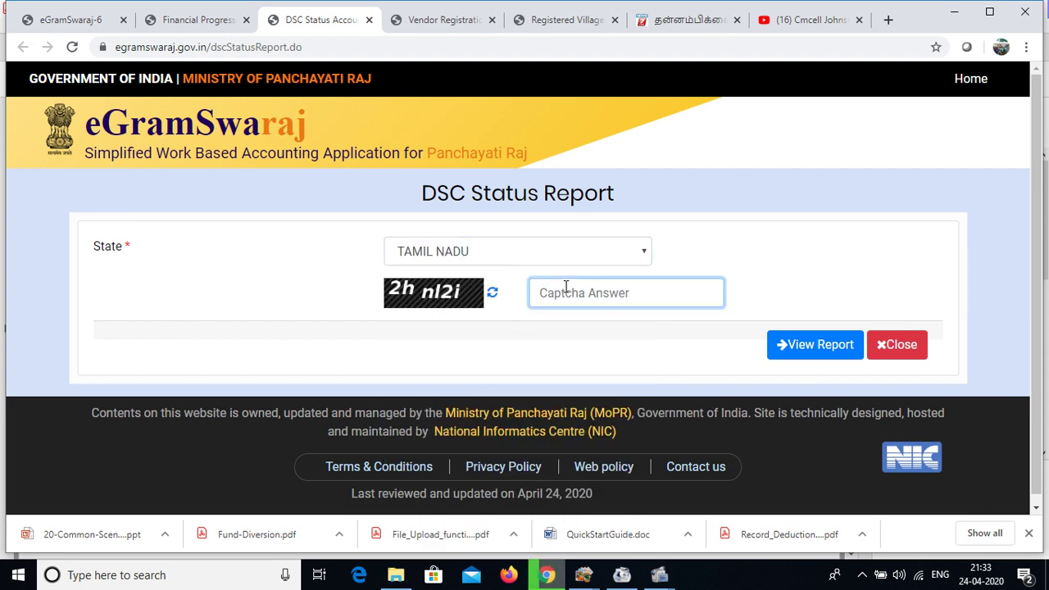
type("2hnl2i")
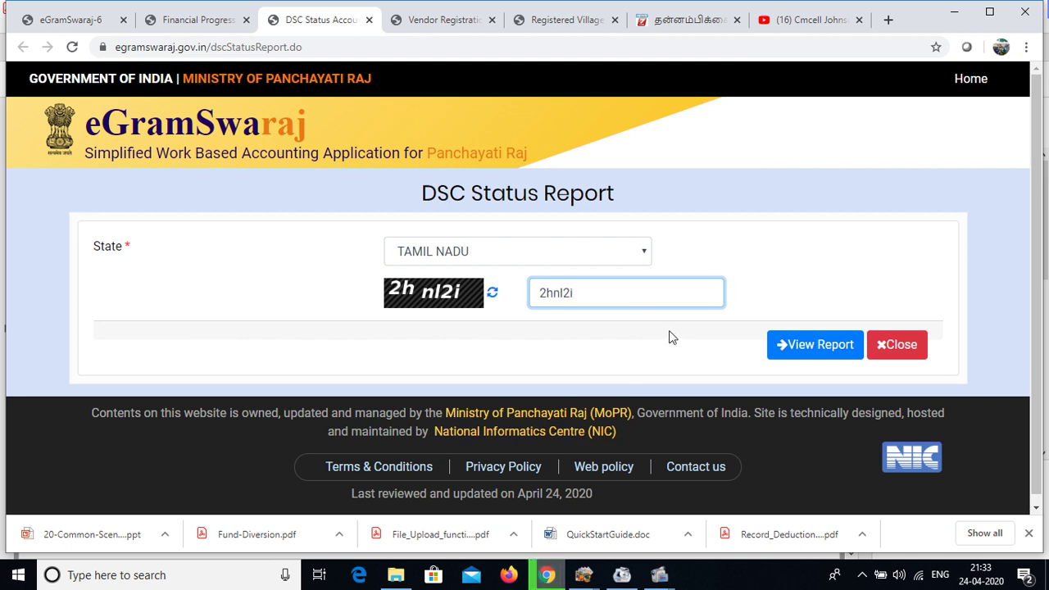
left_click(815, 346)
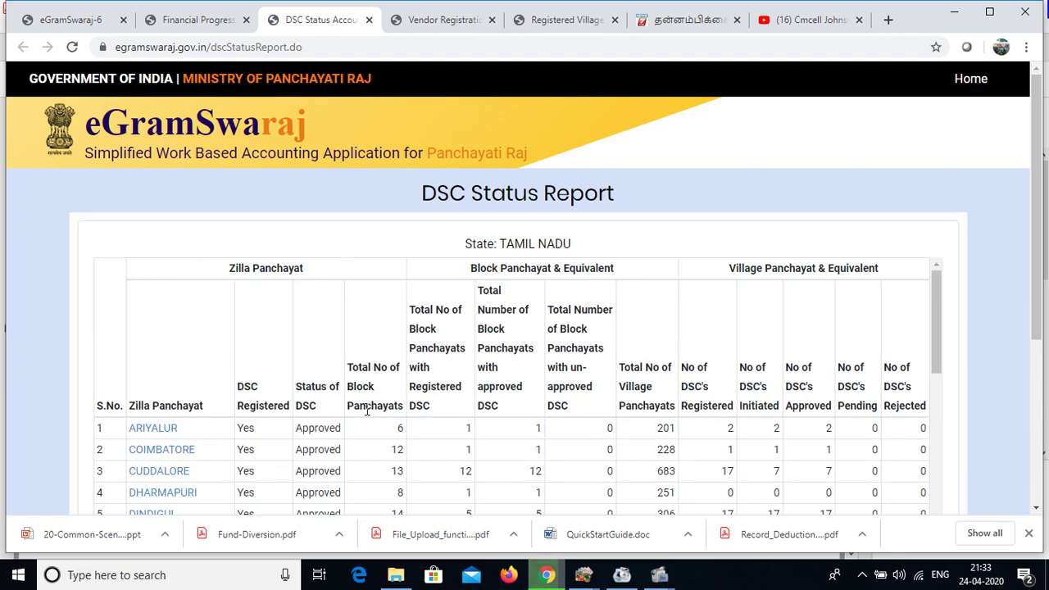
Examine the DSC registration and approval figures for Tamil Nadu's districts, including the total count row.
scroll(445, 392, "down", 3)
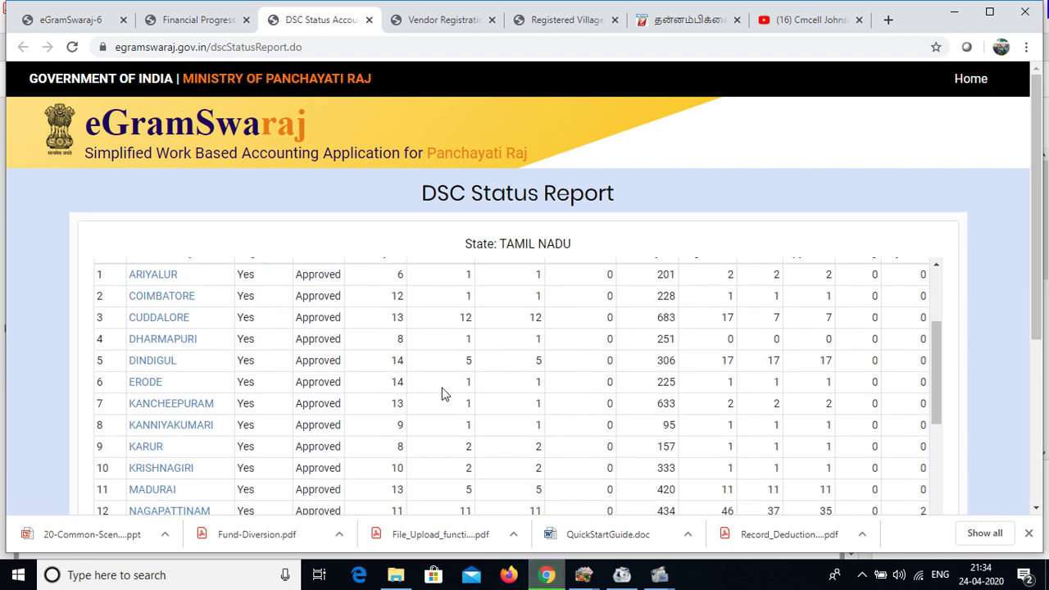
scroll(445, 393, "up", 3)
scroll(213, 434, "down", 6)
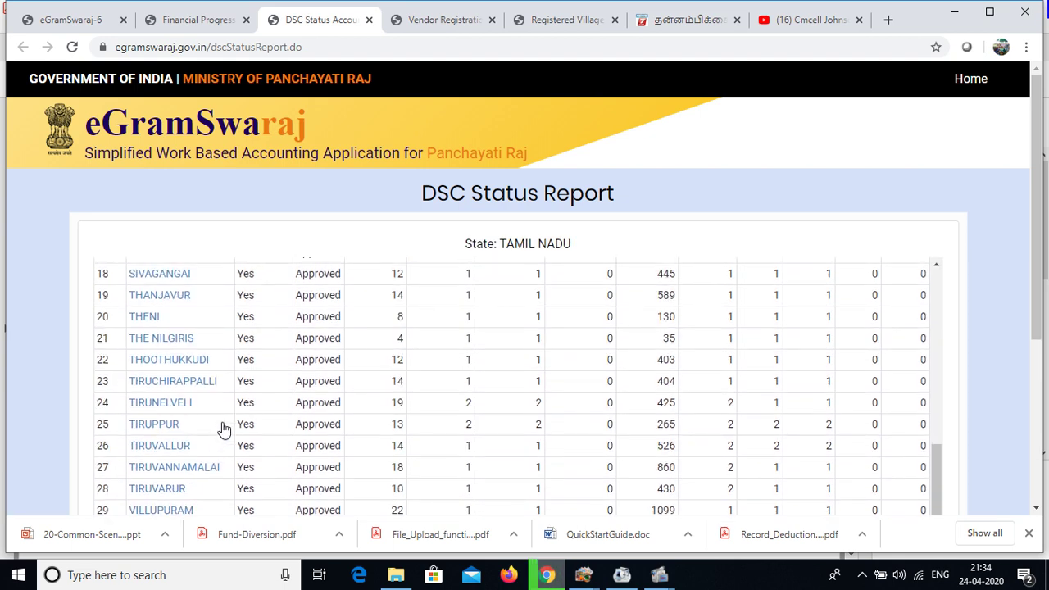
scroll(217, 433, "up", 6)
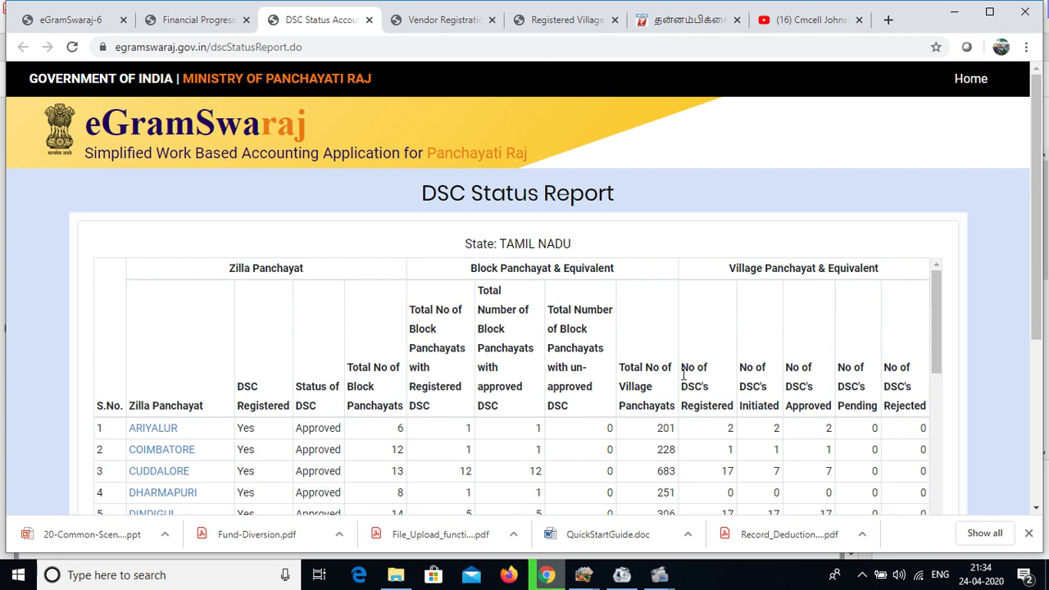
scroll(753, 385, "down", 3)
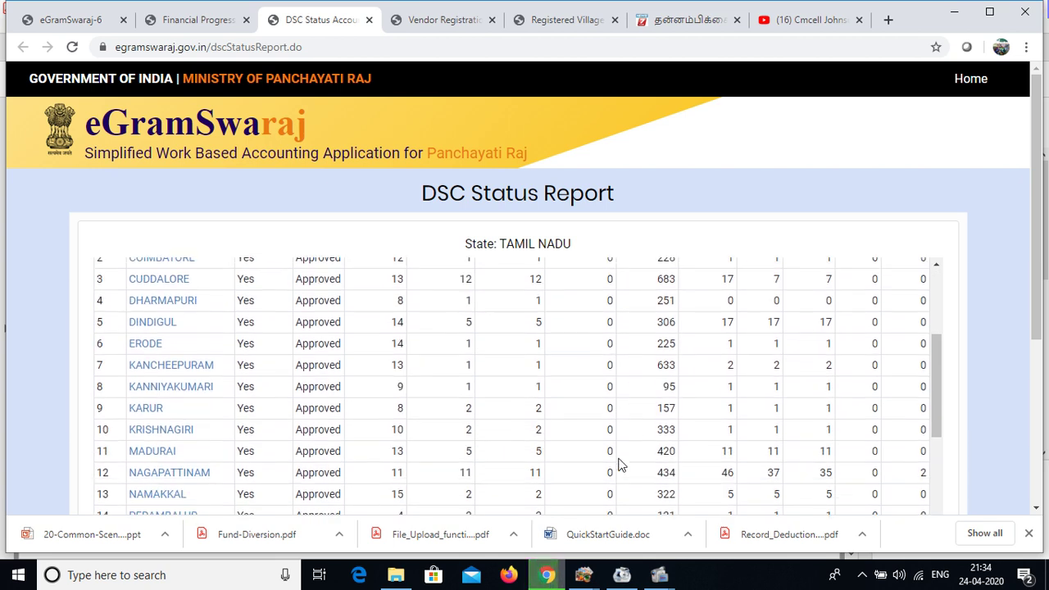
scroll(620, 465, "down", 10)
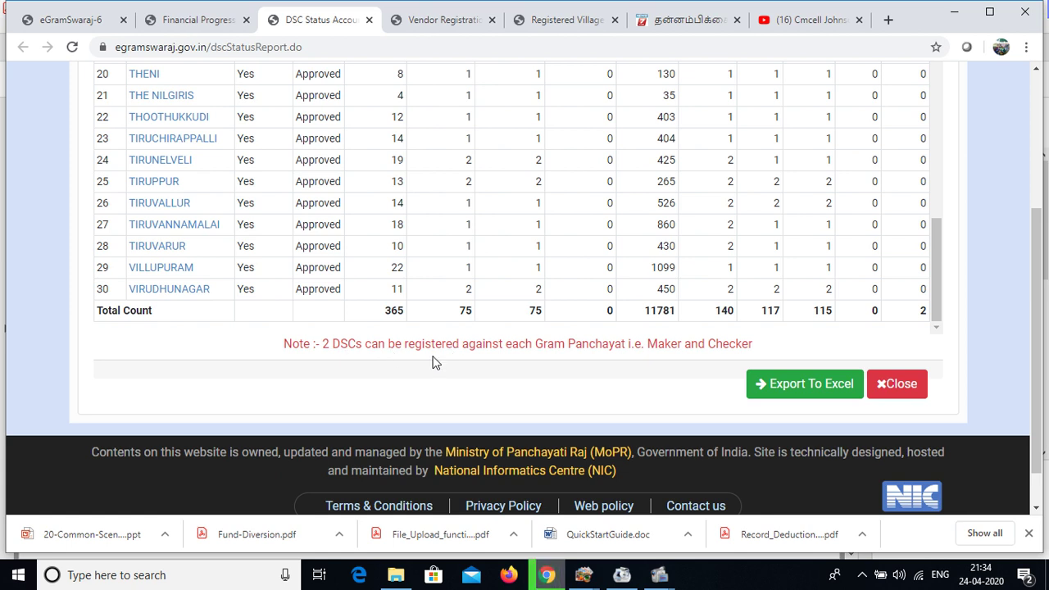
scroll(693, 347, "up", 3)
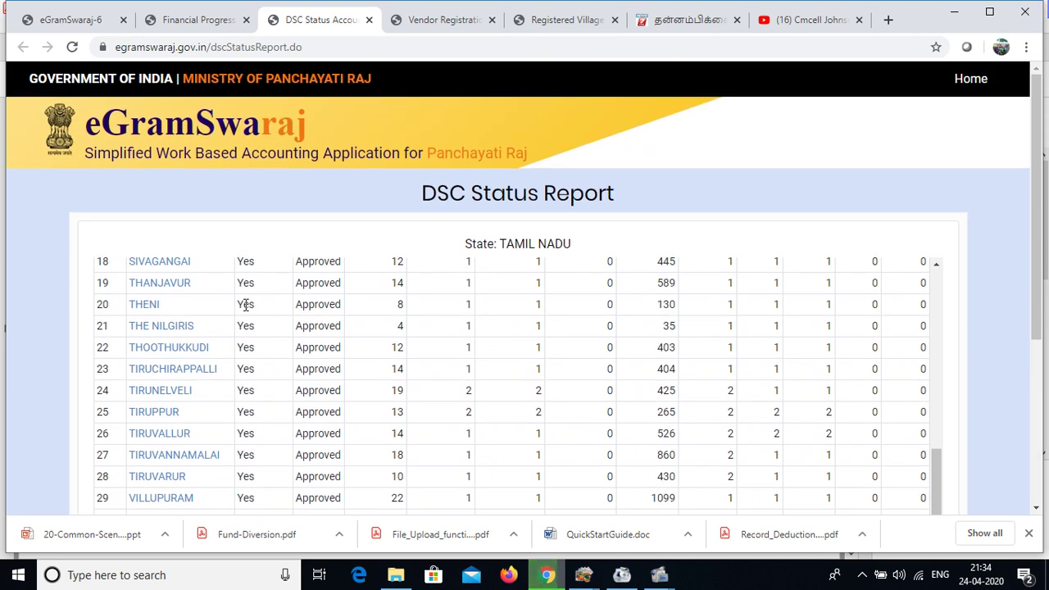
scroll(317, 312, "up", 5)
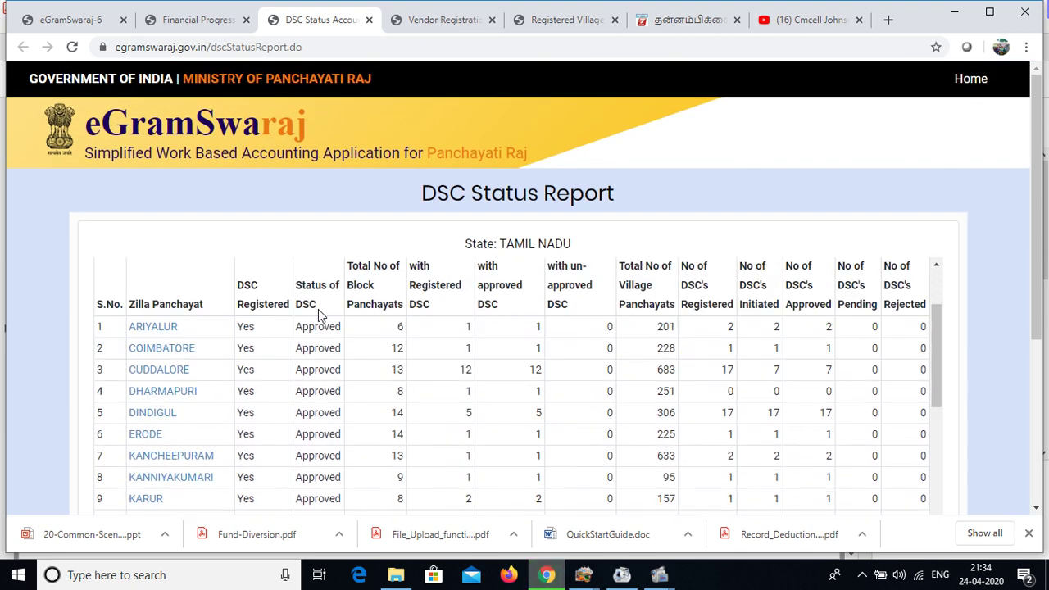
scroll(318, 309, "down", 5)
Open the Online Payment Status Report from the Financial Progress Report page and select financial year 2020-2021 and state Tamil Nadu.
left_click(184, 21)
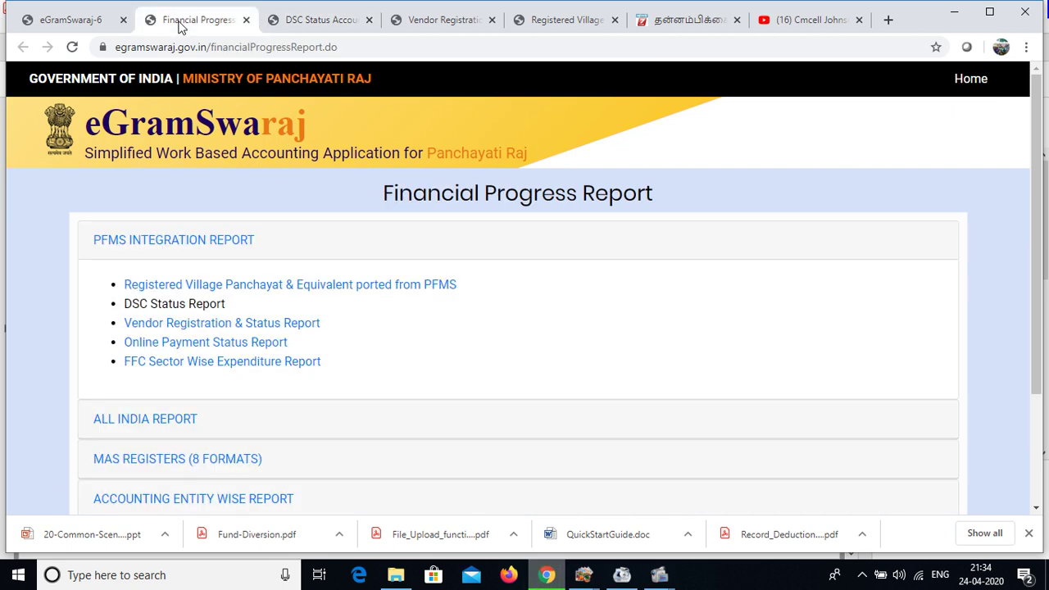
left_click(195, 348)
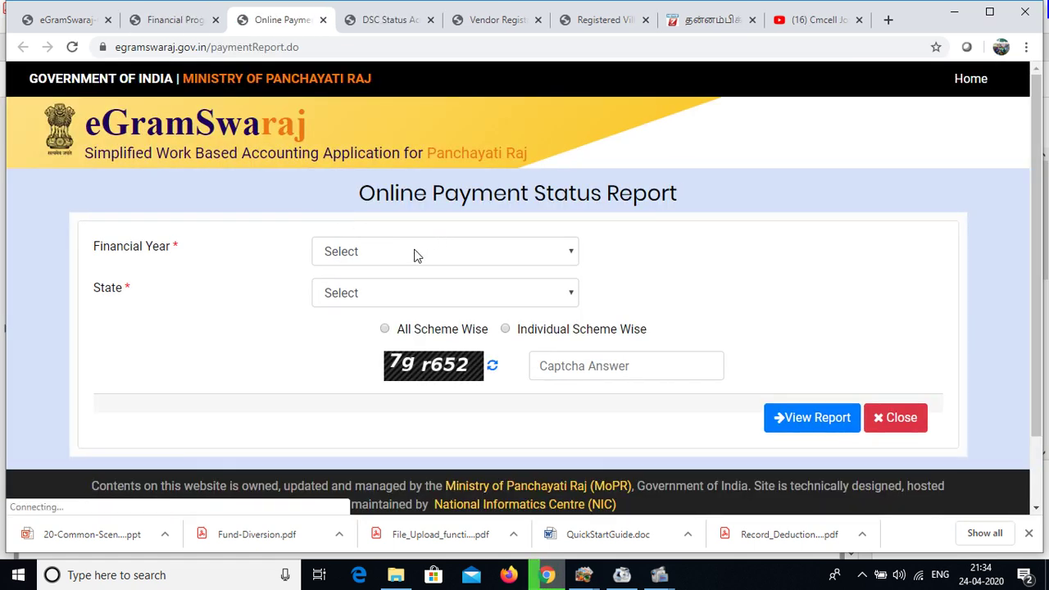
left_click(423, 259)
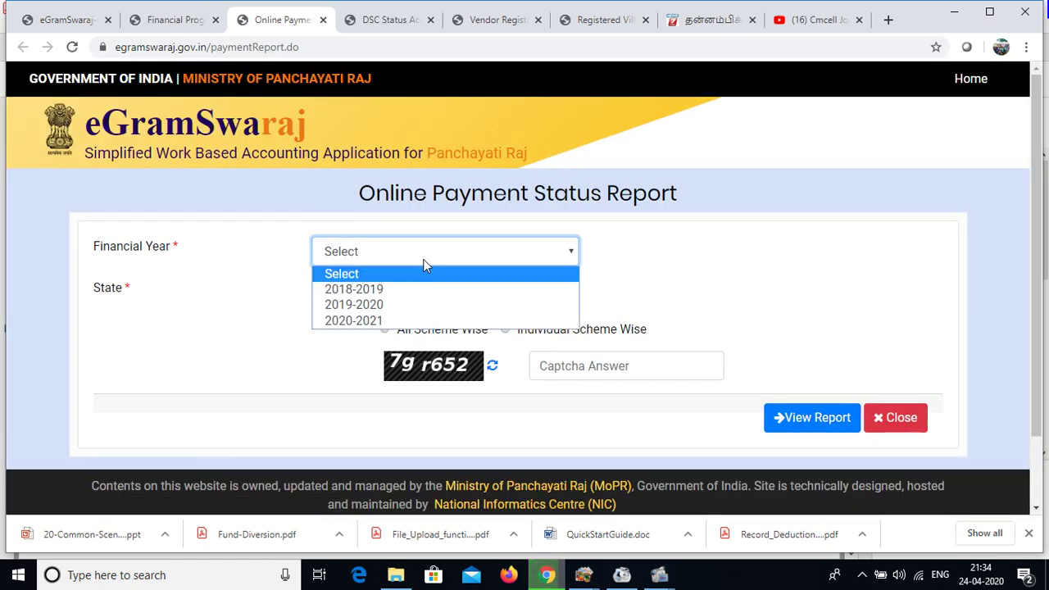
left_click(412, 322)
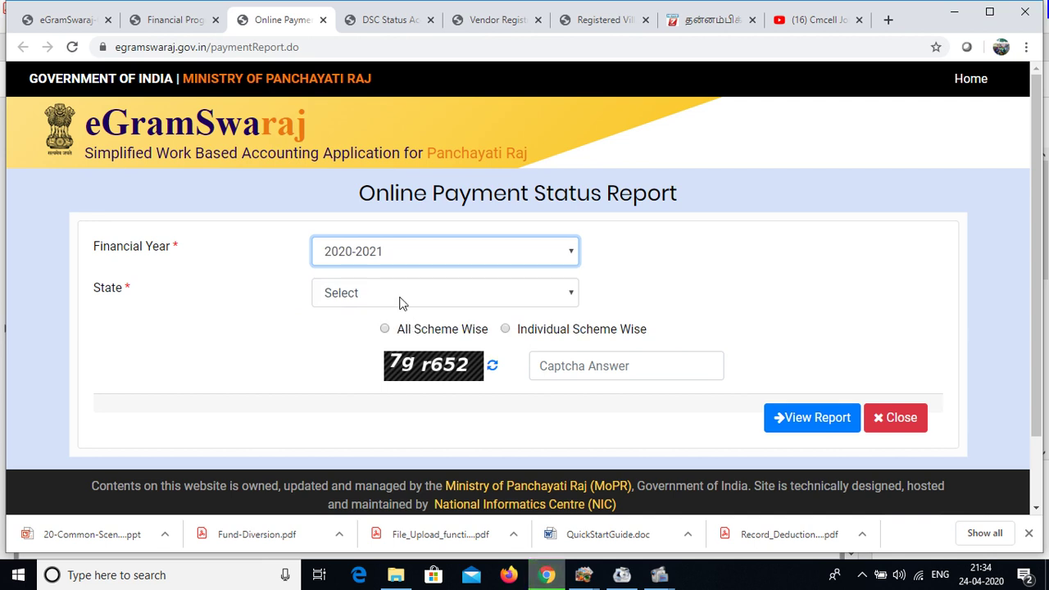
left_click(400, 300)
scroll(417, 192, "down", 3)
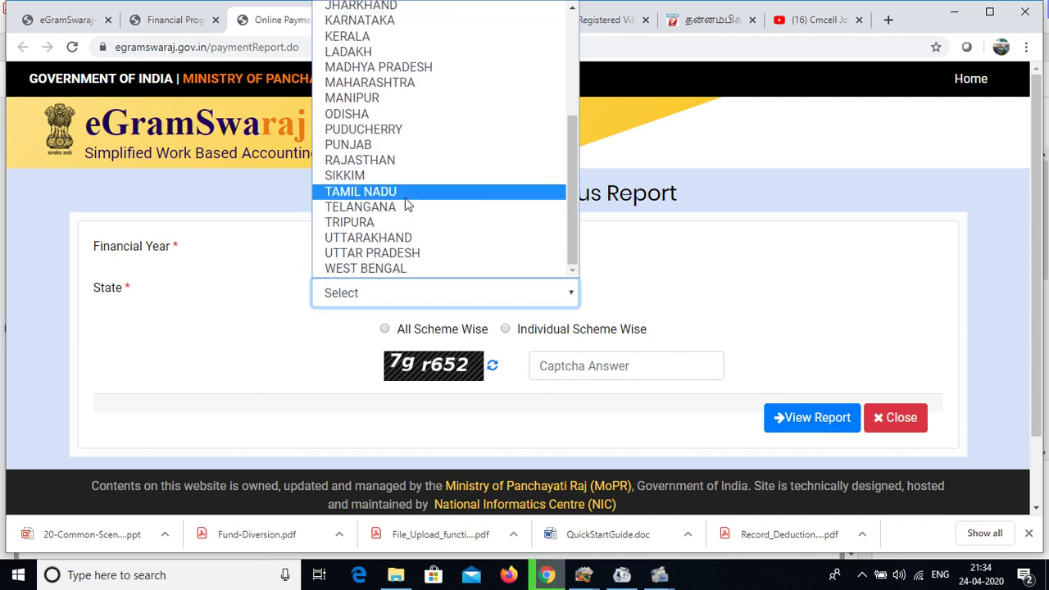
left_click(405, 197)
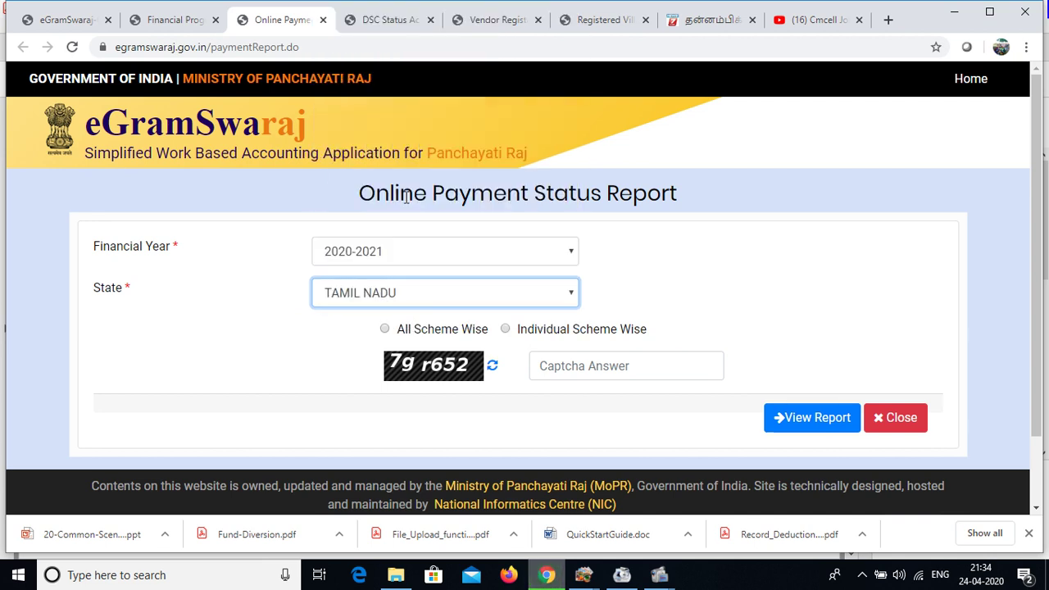
Choose All Scheme Wise, enter the captcha answer and generate the Online Payment Status Report.
left_click(386, 329)
left_click(612, 369)
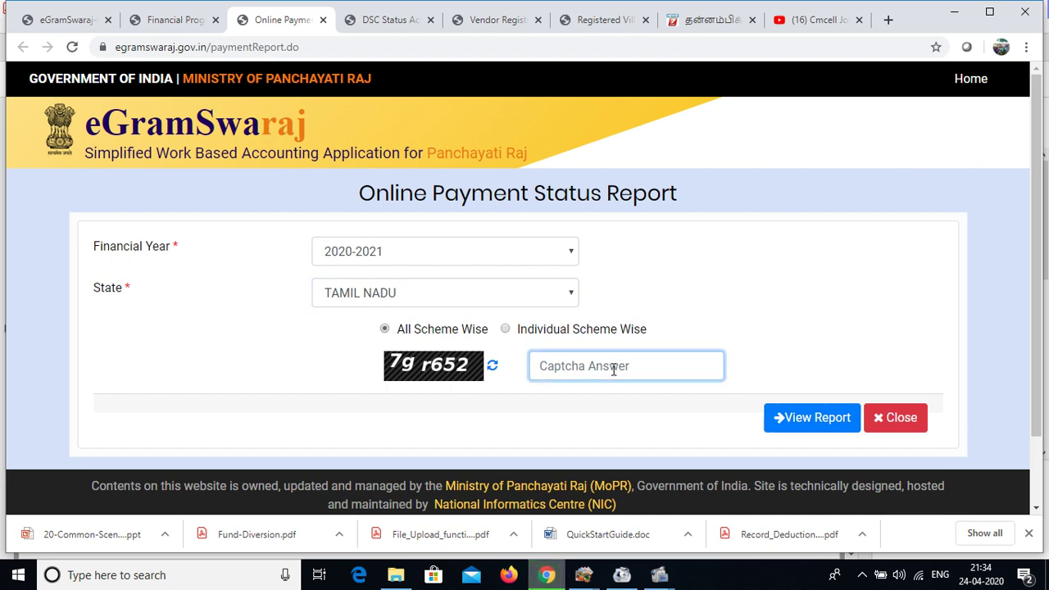
type("7")
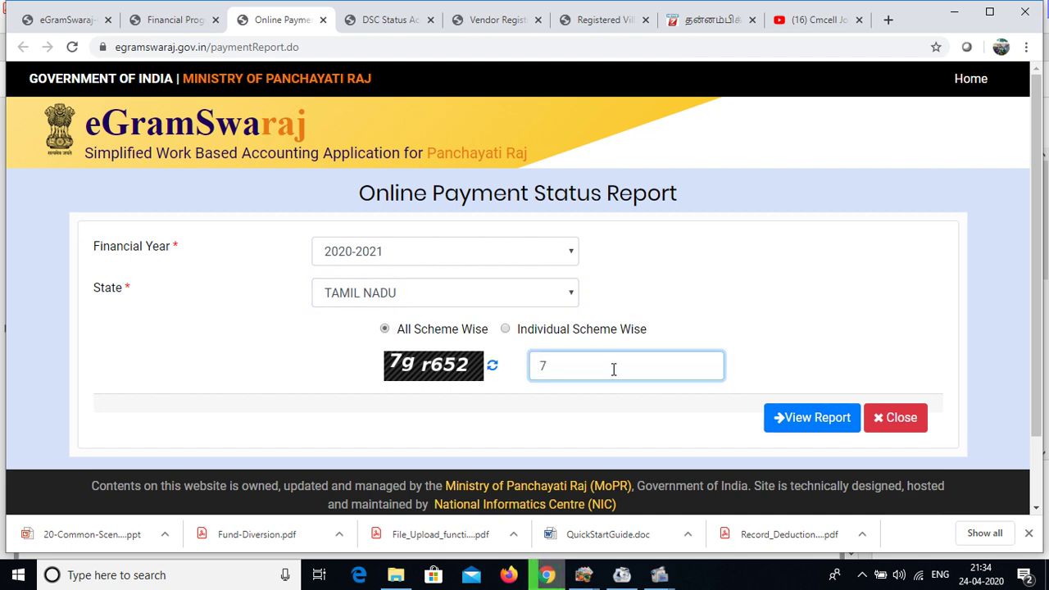
type("gr652")
left_click(811, 420)
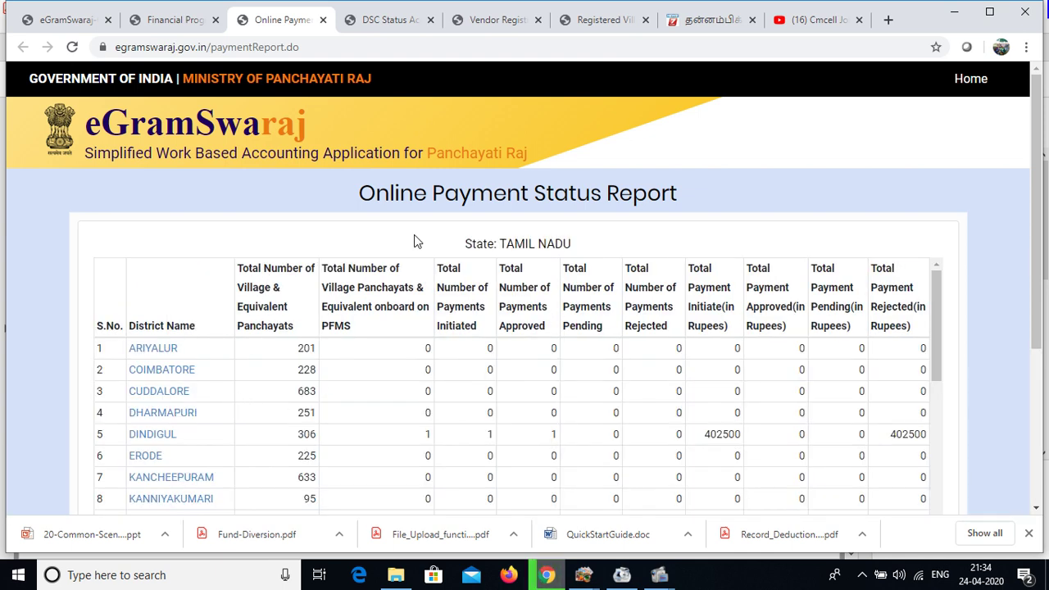
Look through the district payment figures and open the block-wise breakdown for Ramanathapuram district.
scroll(296, 407, "down", 3)
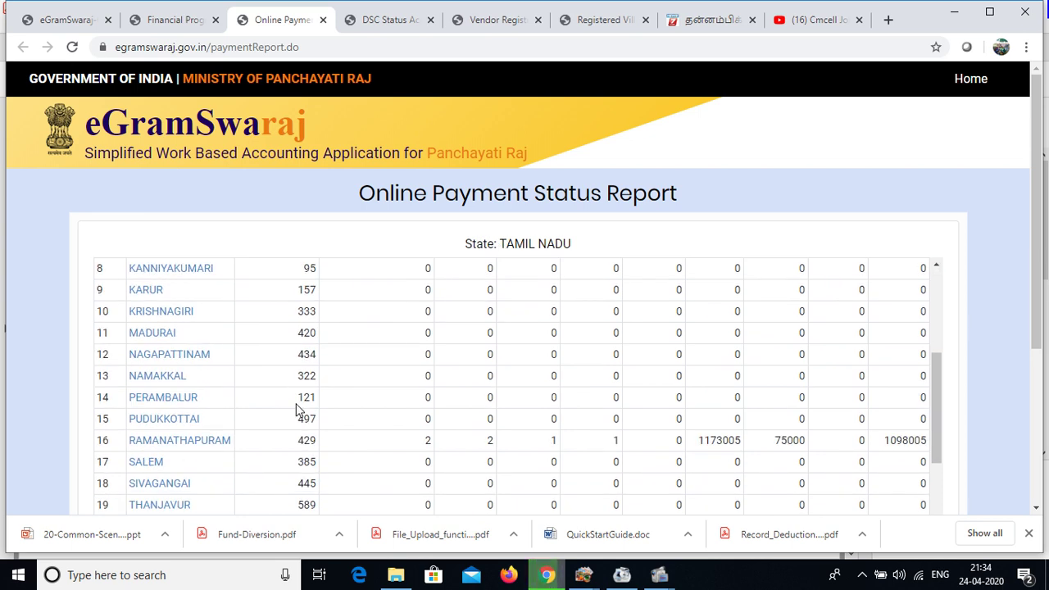
scroll(251, 437, "down", 3)
scroll(250, 437, "up", 3)
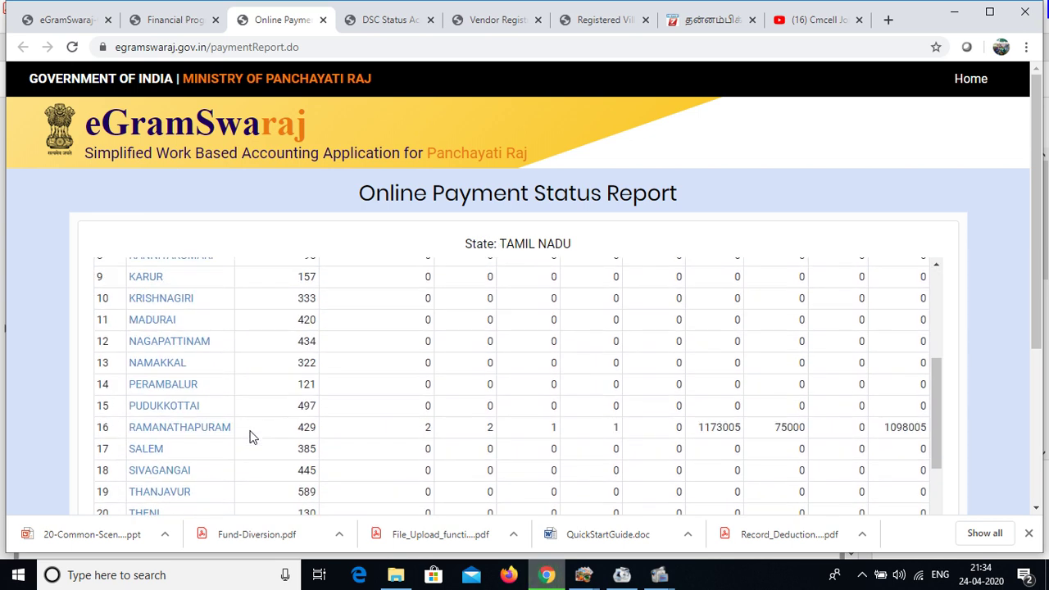
scroll(250, 437, "up", 4)
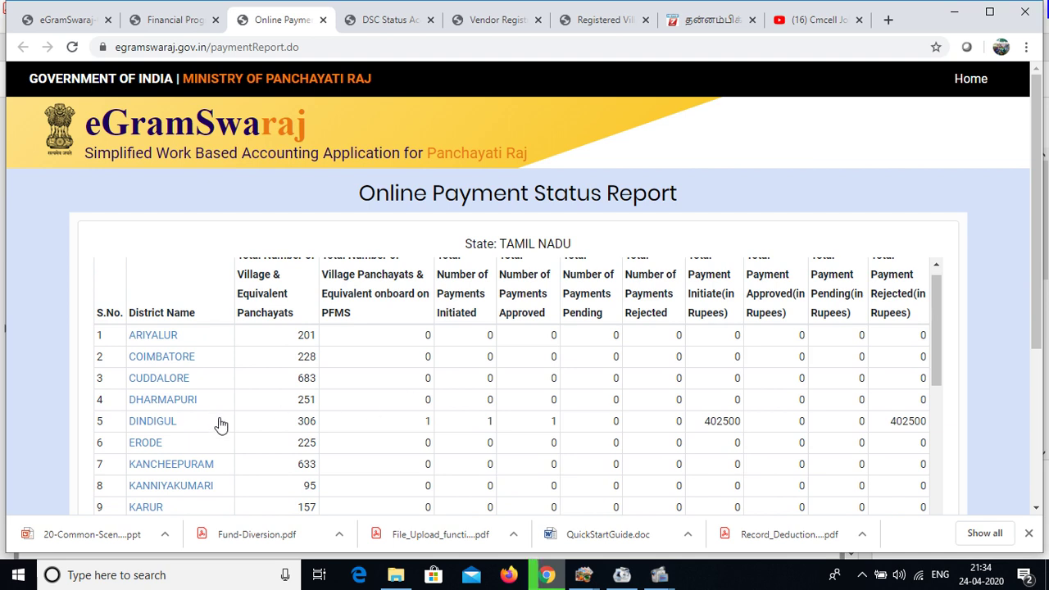
scroll(168, 426, "down", 5)
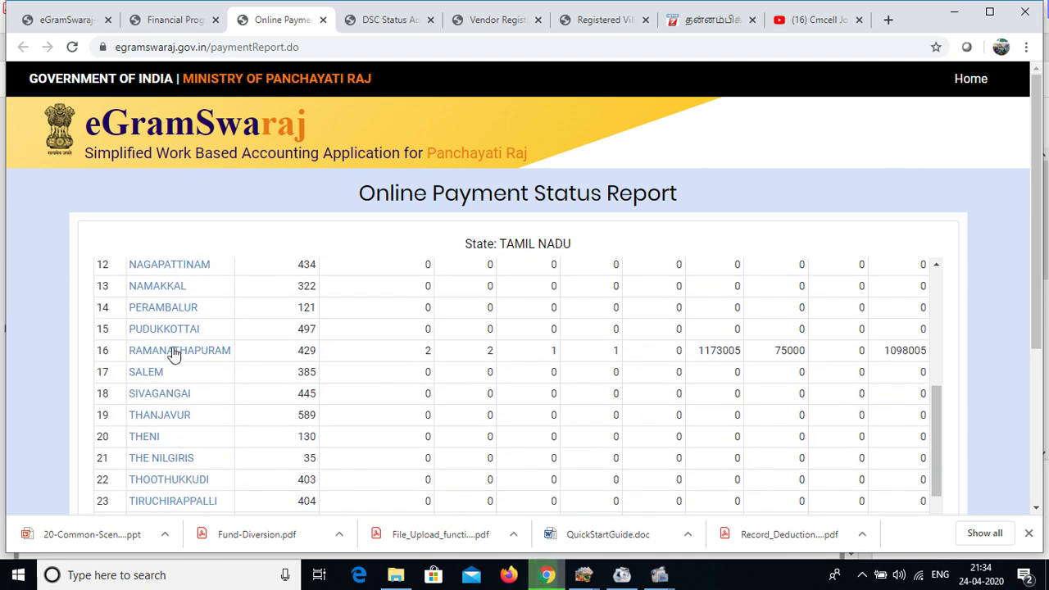
left_click(173, 351)
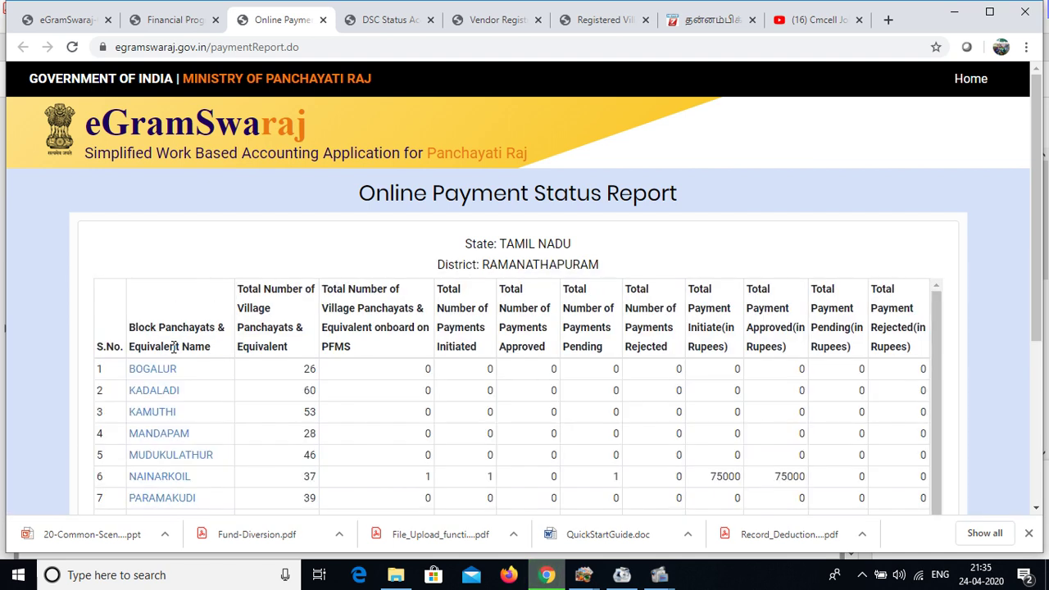
Examine the initiated, approved, pending and rejected payments of Ramanathapuram's blocks, especially Nainarkoil and Thiruvadanai, and the total count row.
scroll(401, 406, "down", 1)
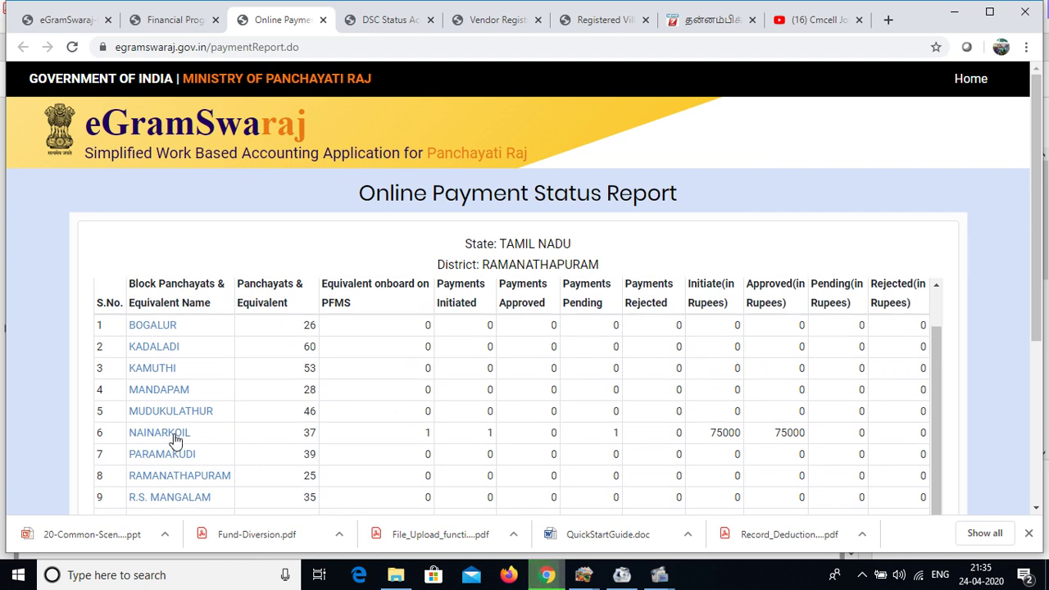
scroll(541, 407, "down", 3)
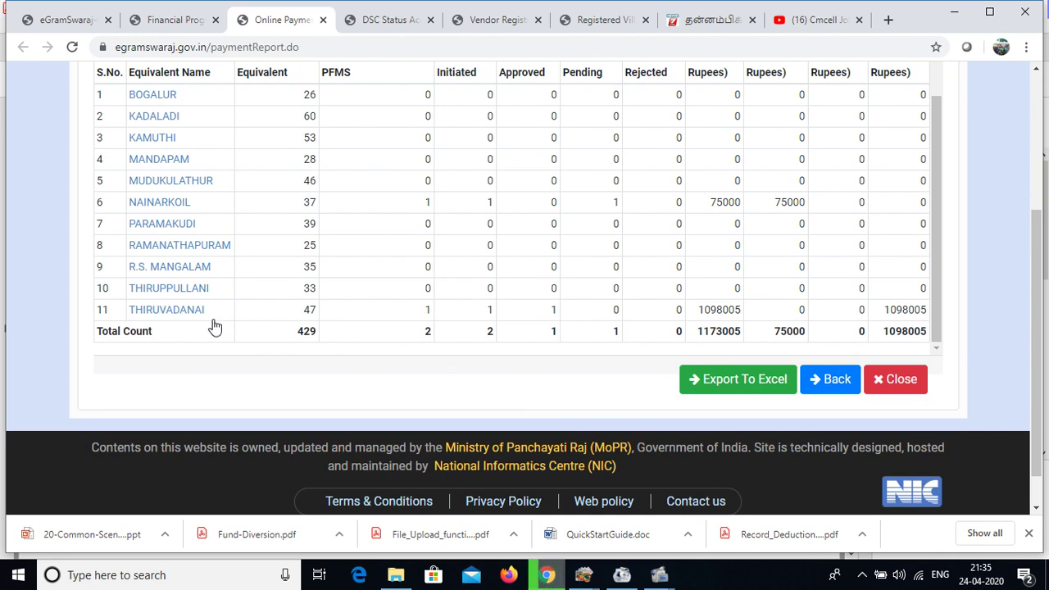
scroll(673, 279, "up", 3)
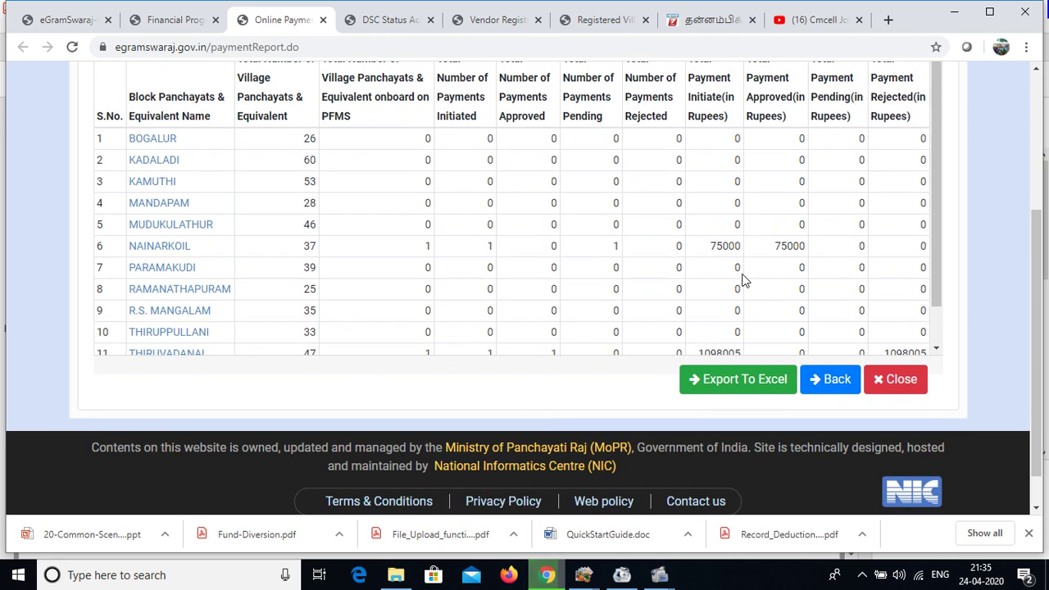
scroll(723, 361, "down", 1)
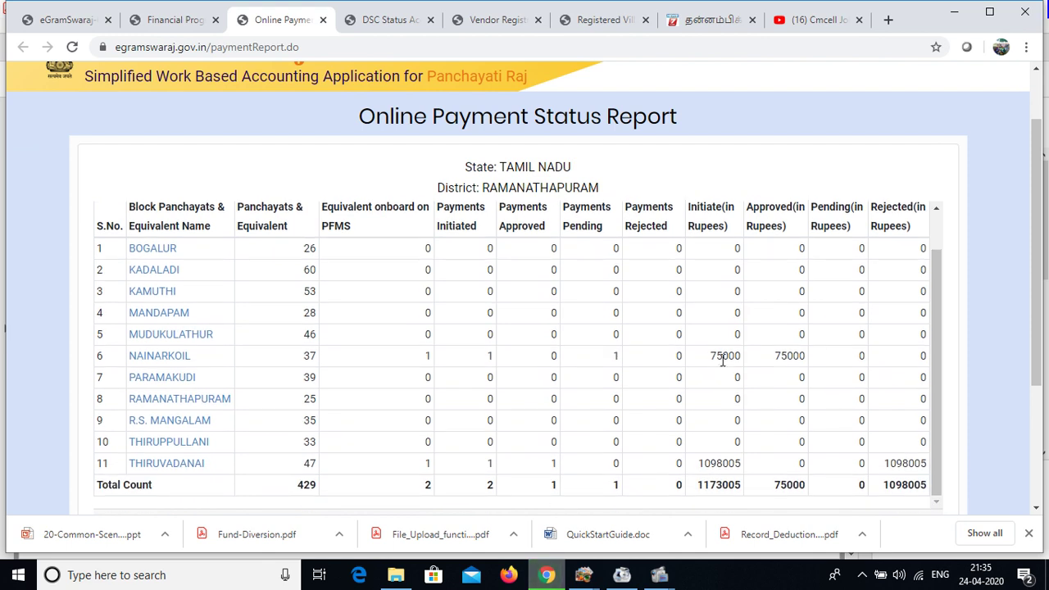
scroll(794, 377, "down", 3)
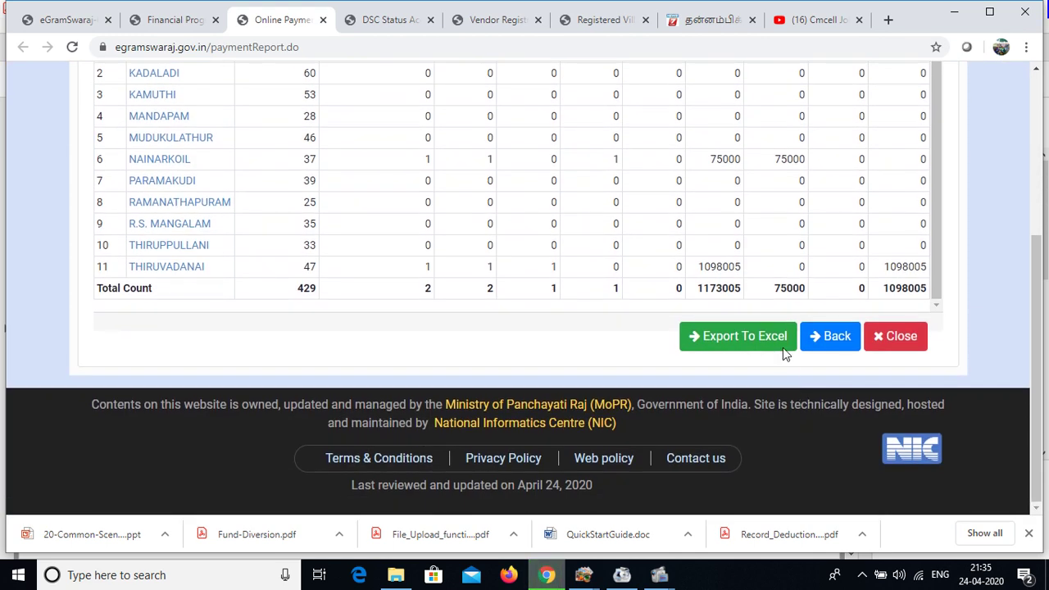
left_click_drag(697, 267, 775, 269)
left_click(775, 270)
scroll(873, 266, "up", 5)
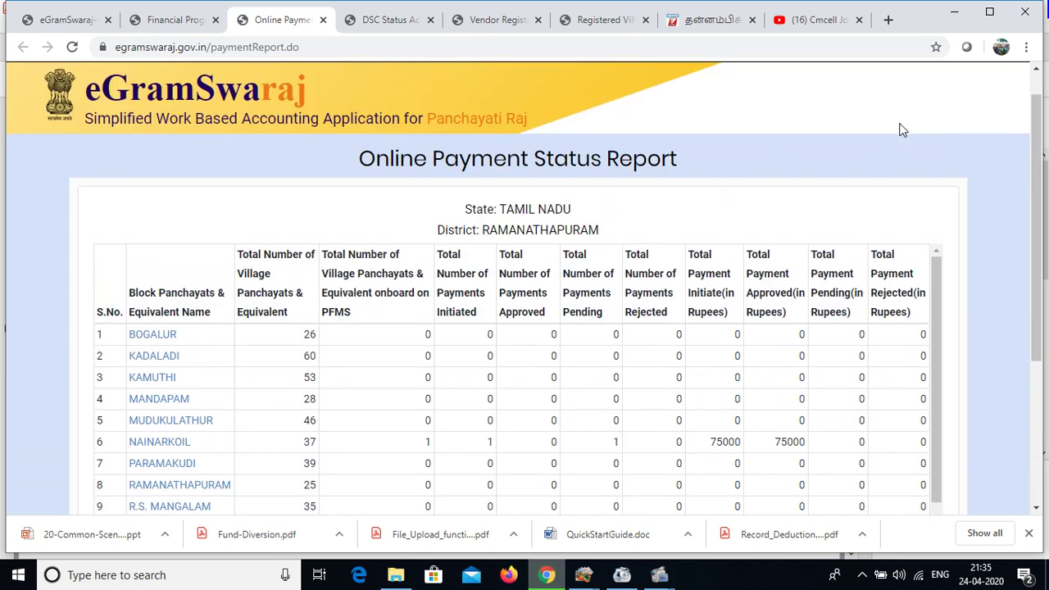
scroll(912, 339, "down", 3)
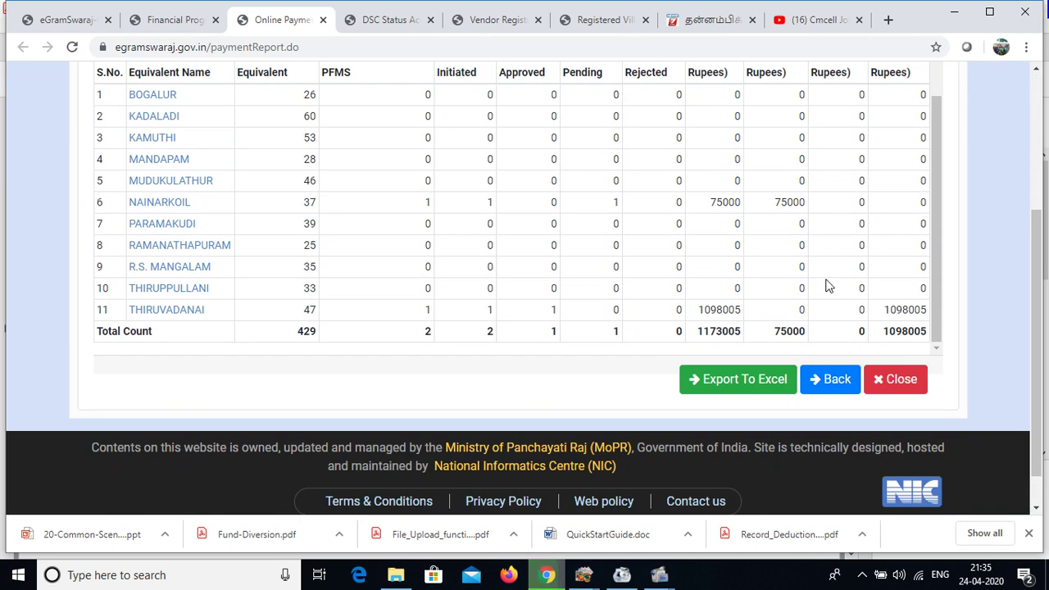
scroll(659, 246, "up", 1)
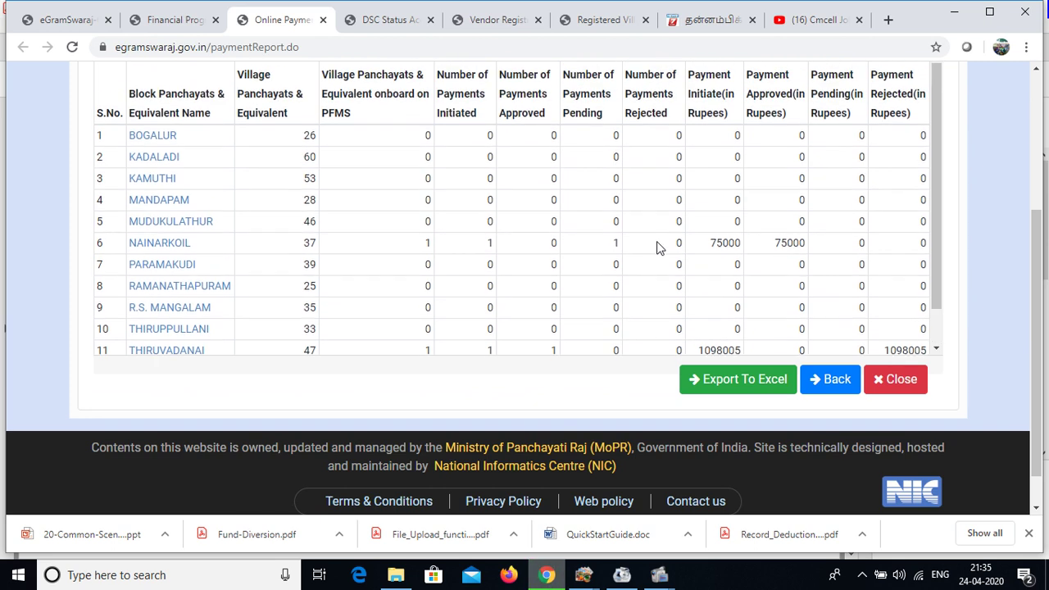
scroll(721, 264, "down", 1)
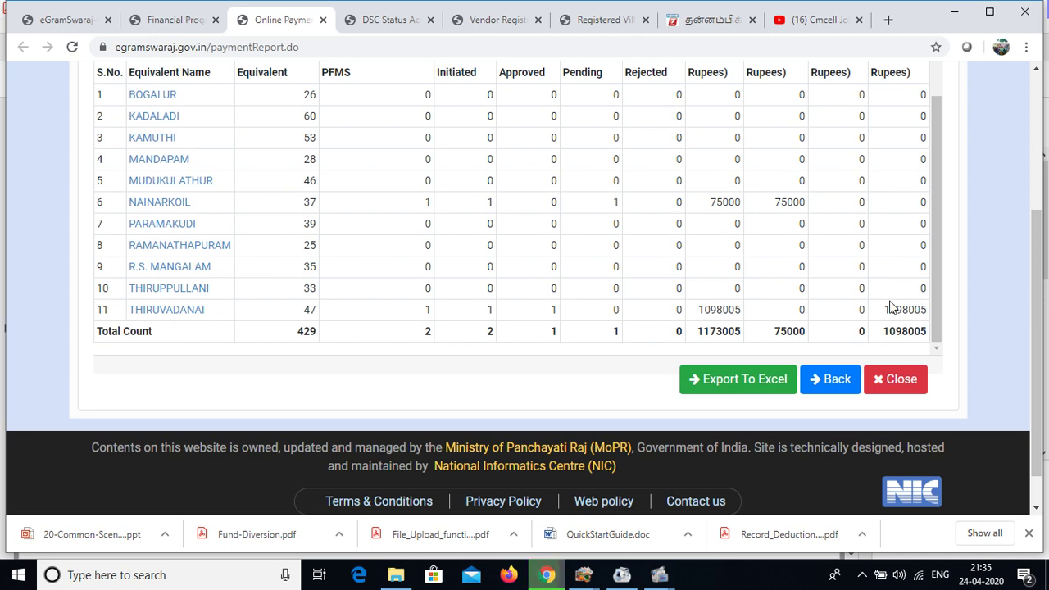
Open the FFC Sector Wise Expenditure Report from the Financial Progress Report page and show Tamil Nadu's district breakdown.
scroll(765, 292, "up", 1)
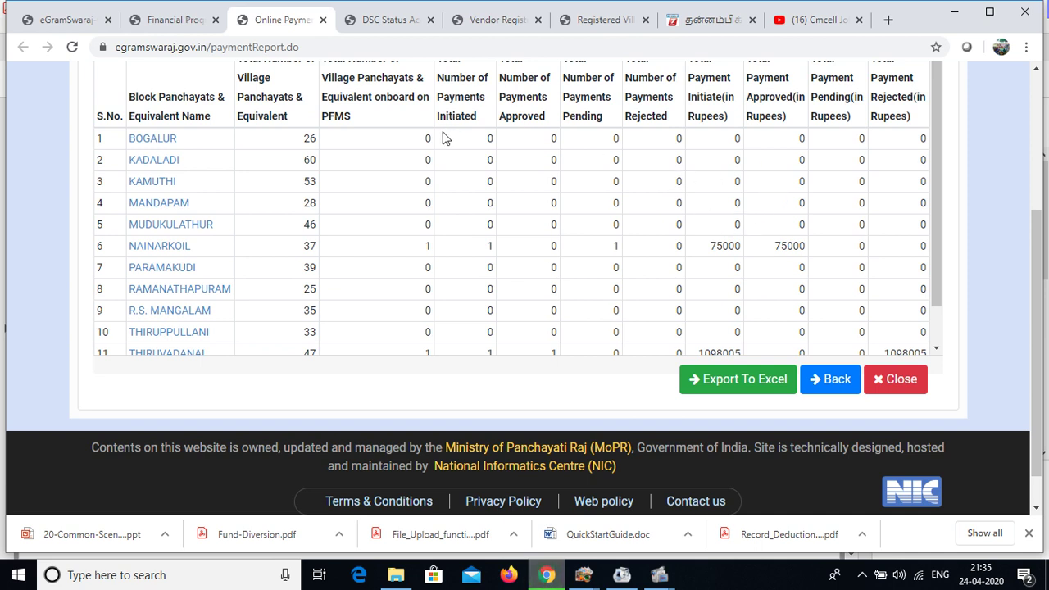
left_click(180, 21)
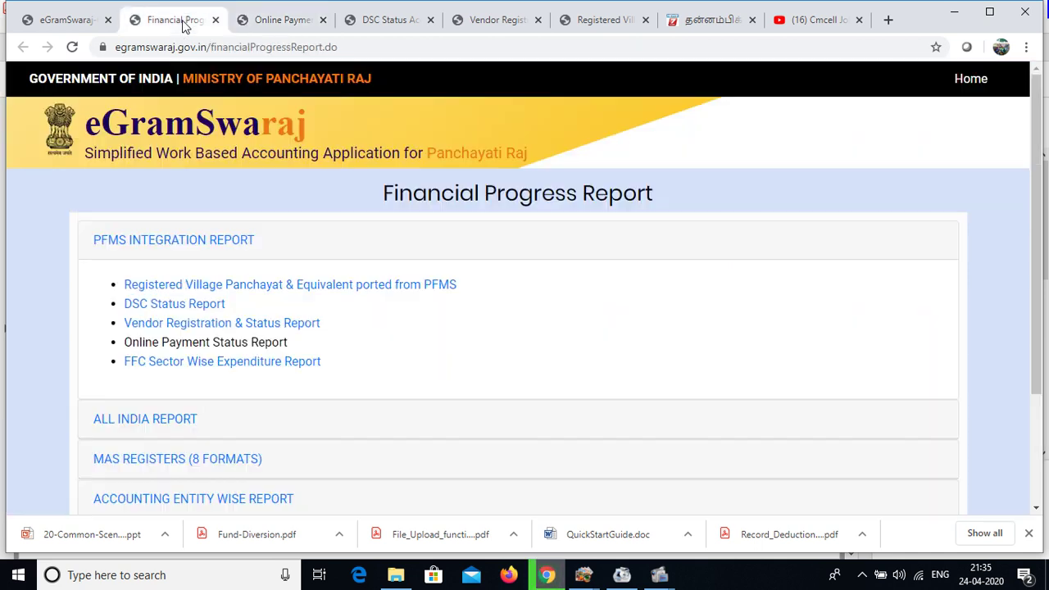
left_click(247, 370)
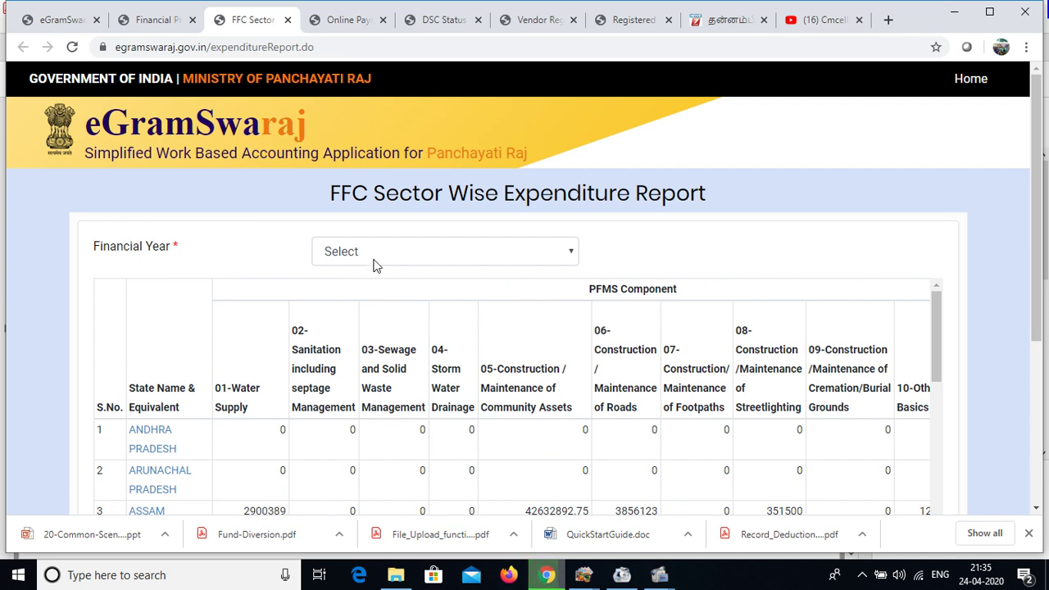
scroll(559, 262, "down", 1)
scroll(560, 261, "down", 2)
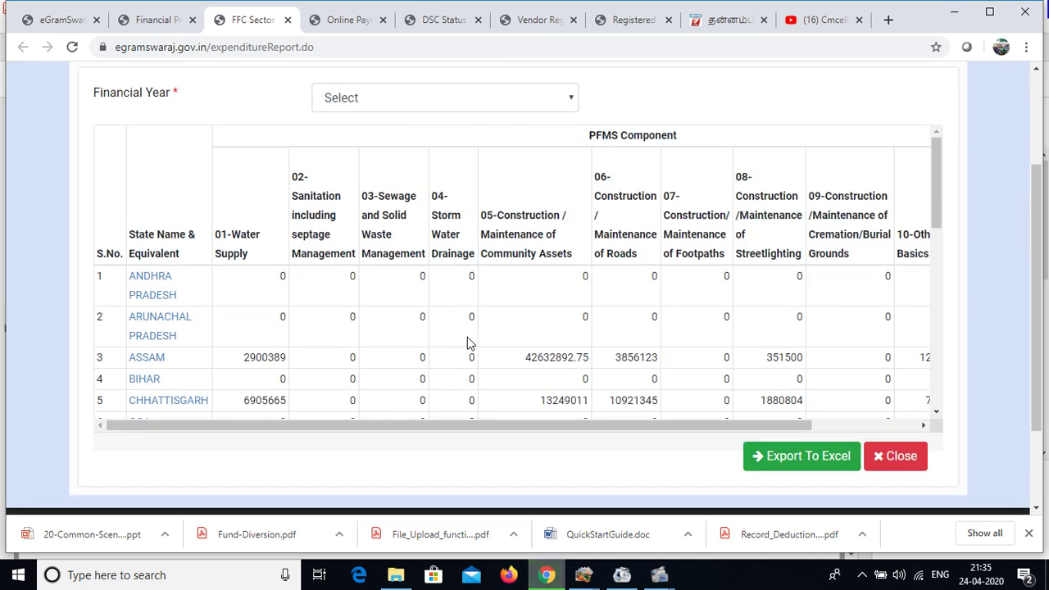
scroll(176, 347, "down", 5)
scroll(175, 346, "down", 1)
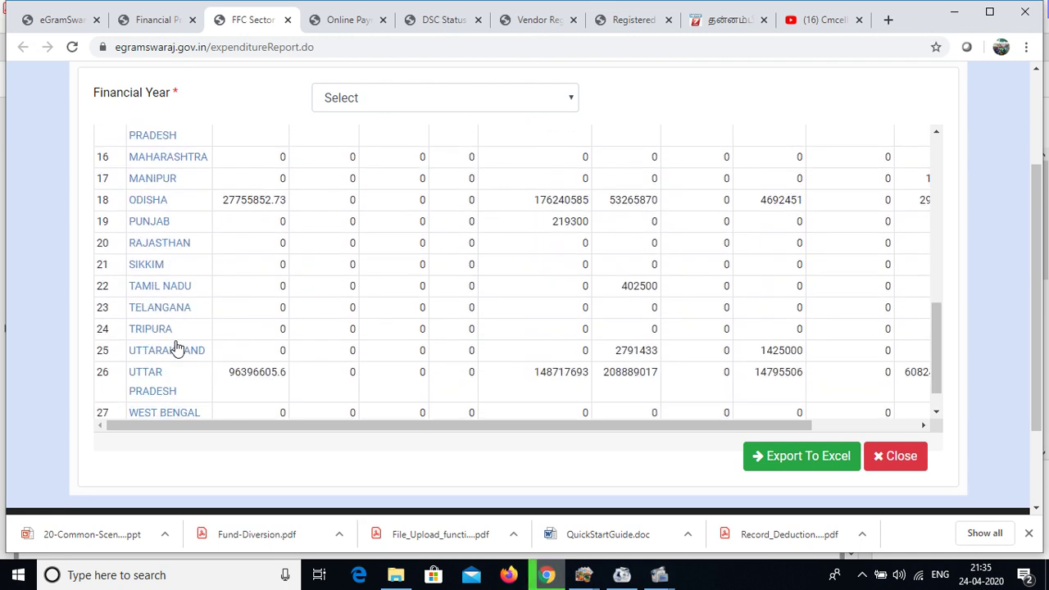
left_click(178, 289)
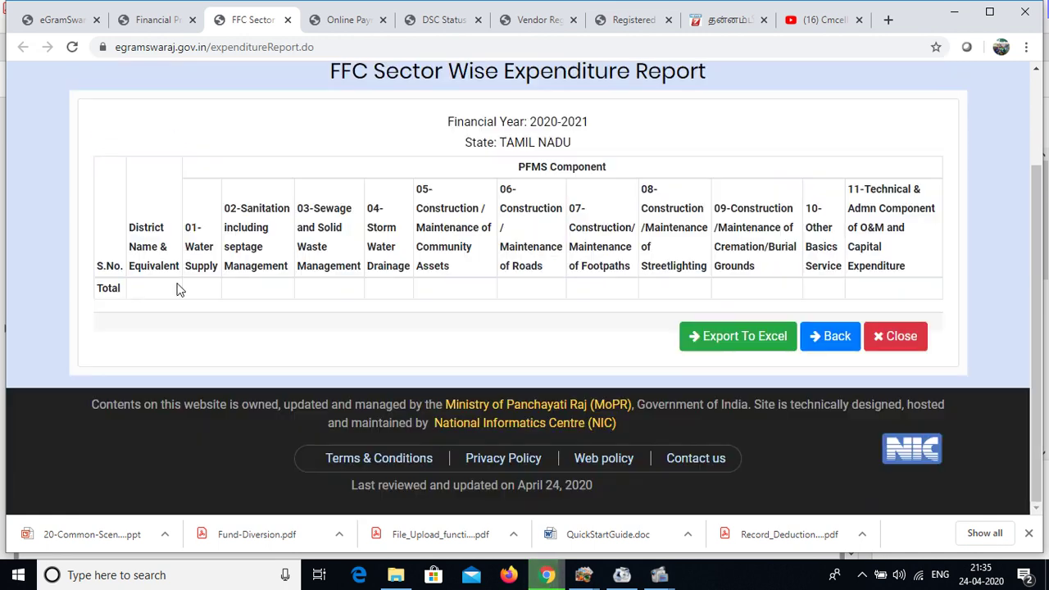
Look through the 2020-2021 sector-wise expenditure of all Tamil Nadu districts, including the total row and PFMS component headings.
scroll(167, 366, "down", 2)
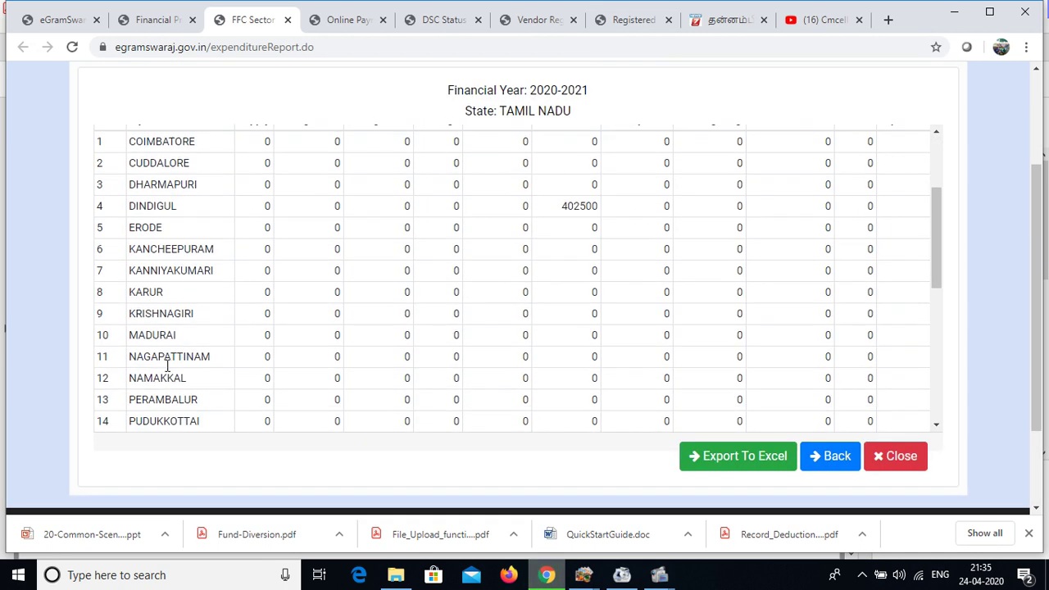
scroll(205, 225, "down", 3)
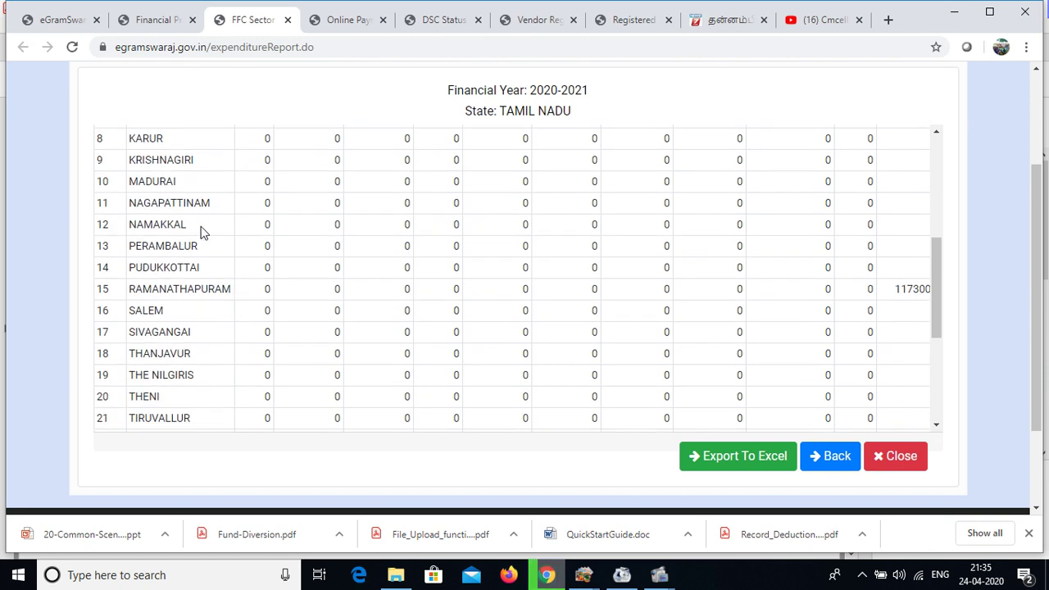
scroll(185, 217, "down", 3)
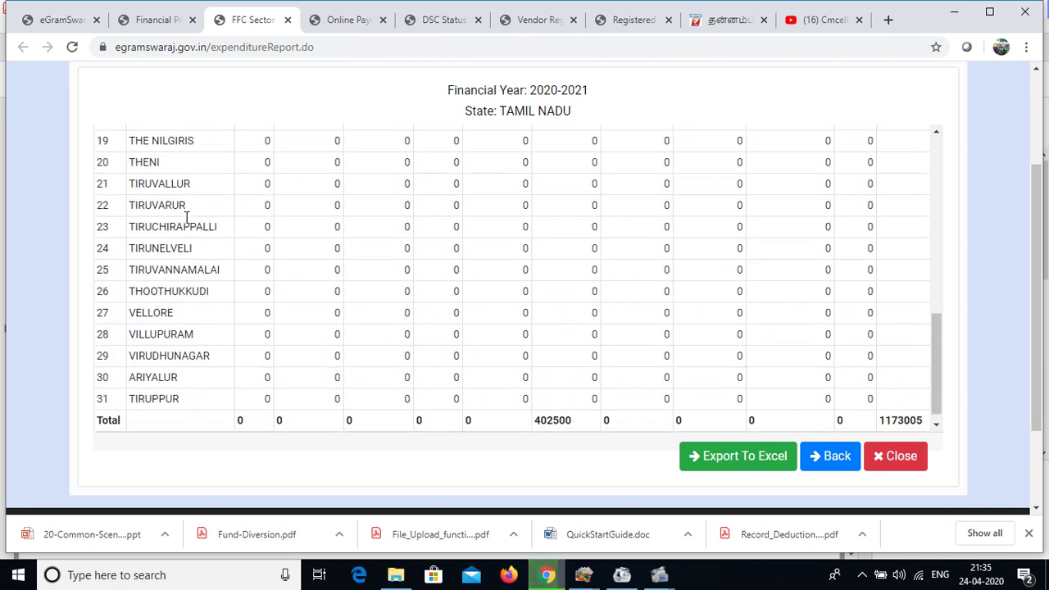
scroll(187, 217, "up", 5)
scroll(186, 215, "up", 3)
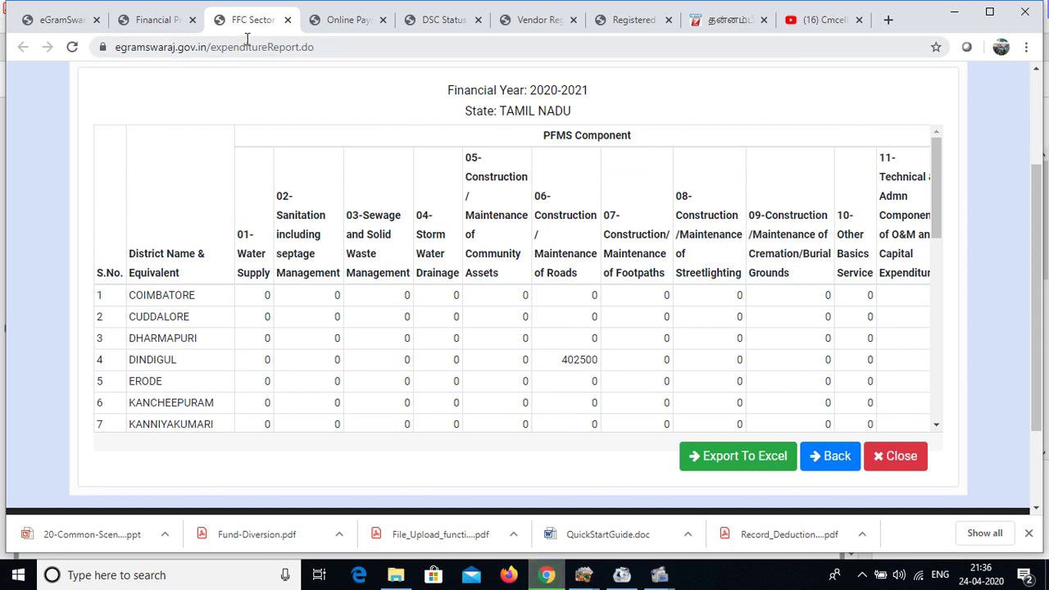
Open the 2019-2020 State wise Summary Report from the All India Report section of the Financial Progress Report page.
left_click(168, 19)
scroll(184, 254, "down", 2)
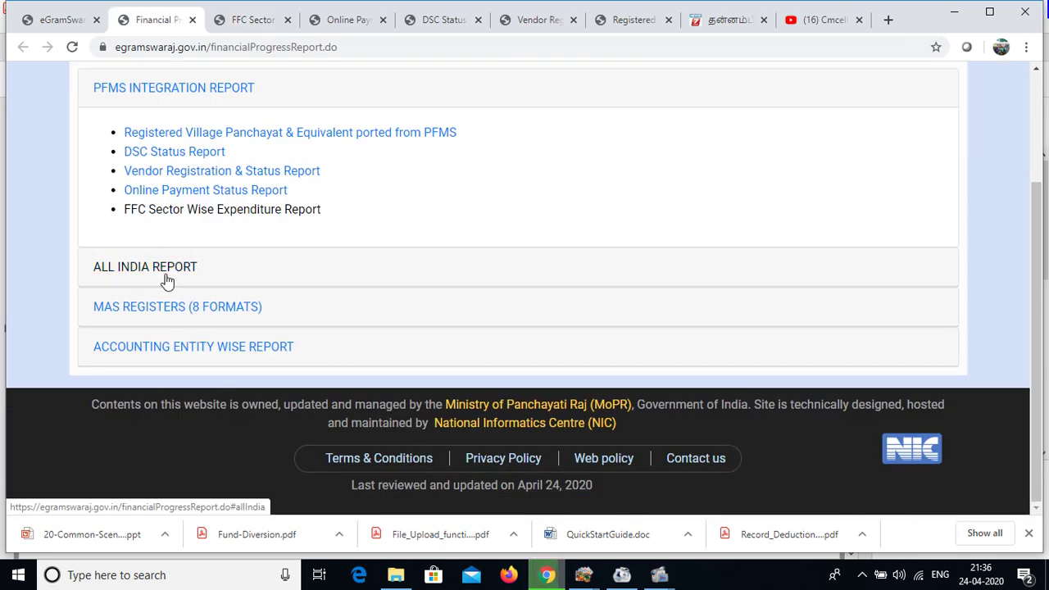
left_click(167, 279)
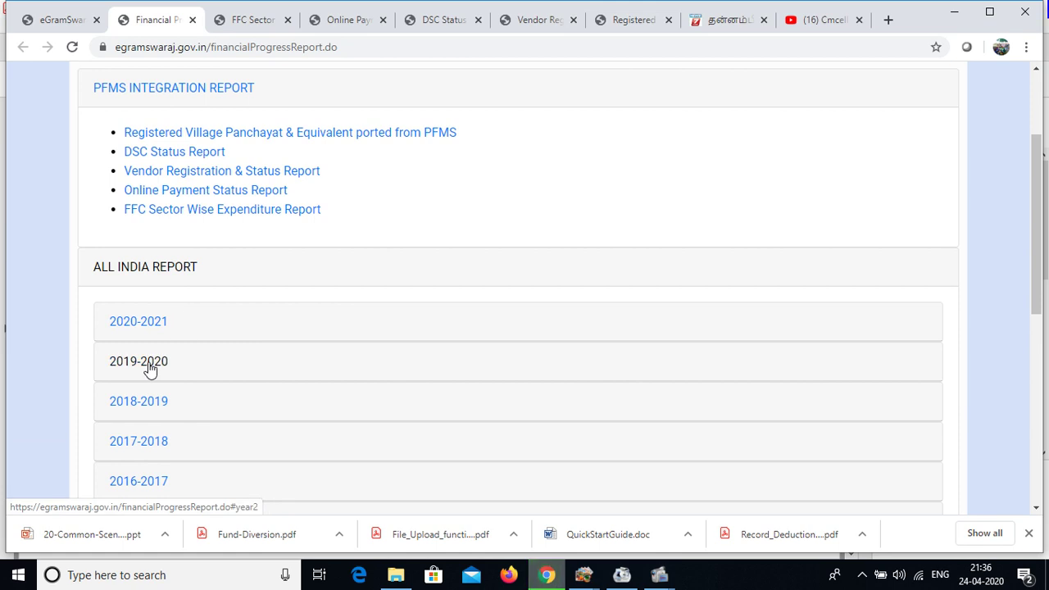
scroll(150, 370, "down", 1)
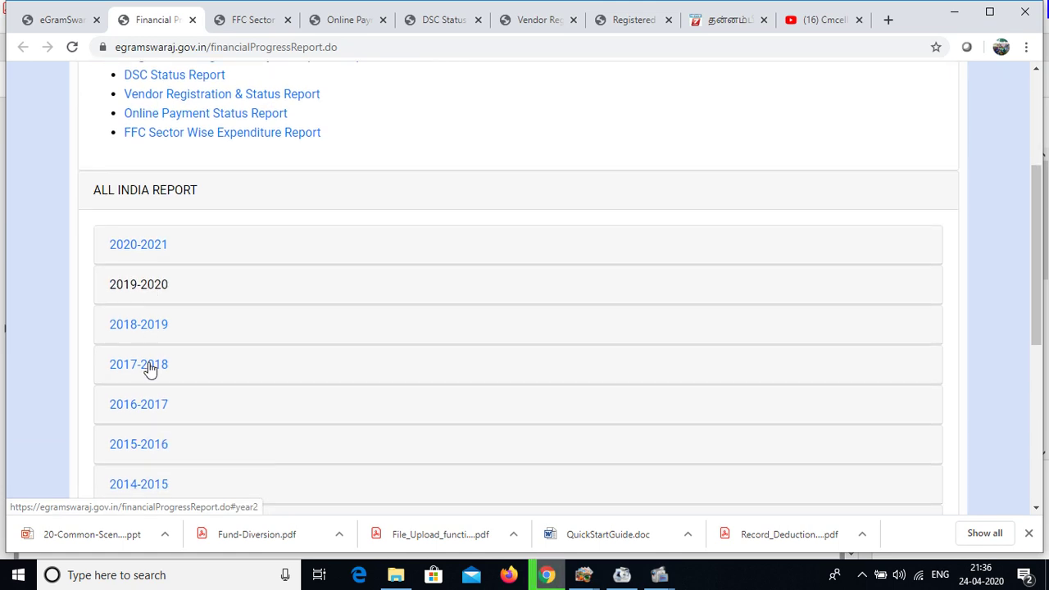
left_click(140, 287)
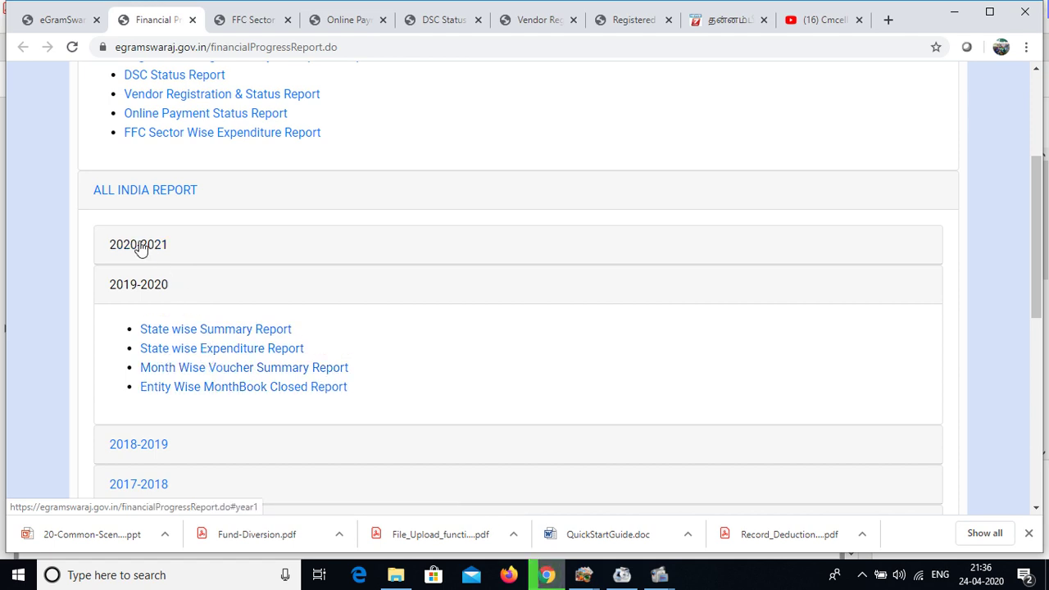
left_click(201, 331)
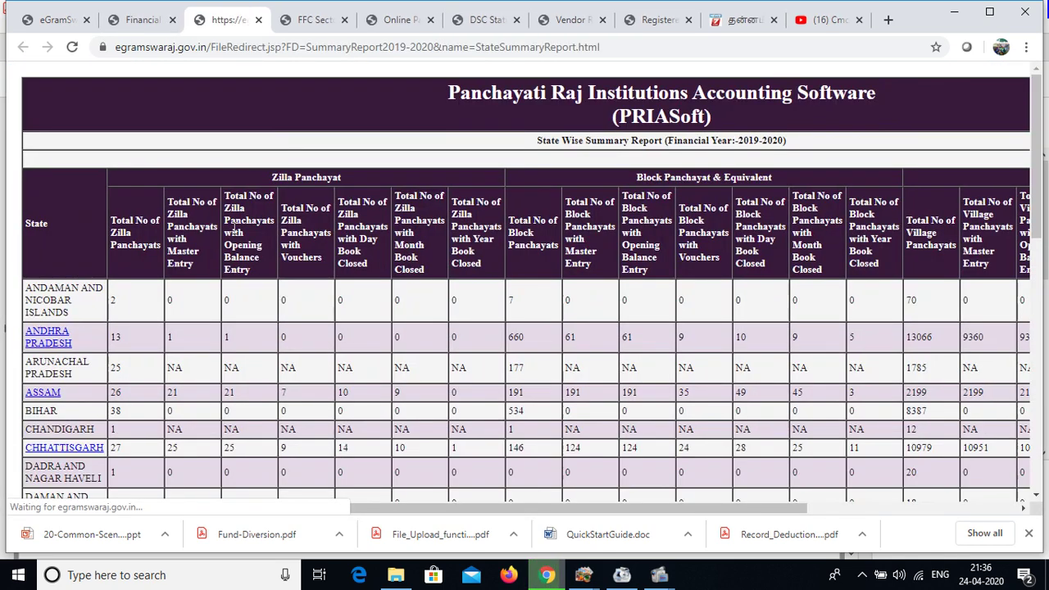
Drill down in the 2019-2020 summary report to Tamil Nadu and its Tirunelveli district.
scroll(125, 299, "down", 5)
scroll(57, 300, "down", 2)
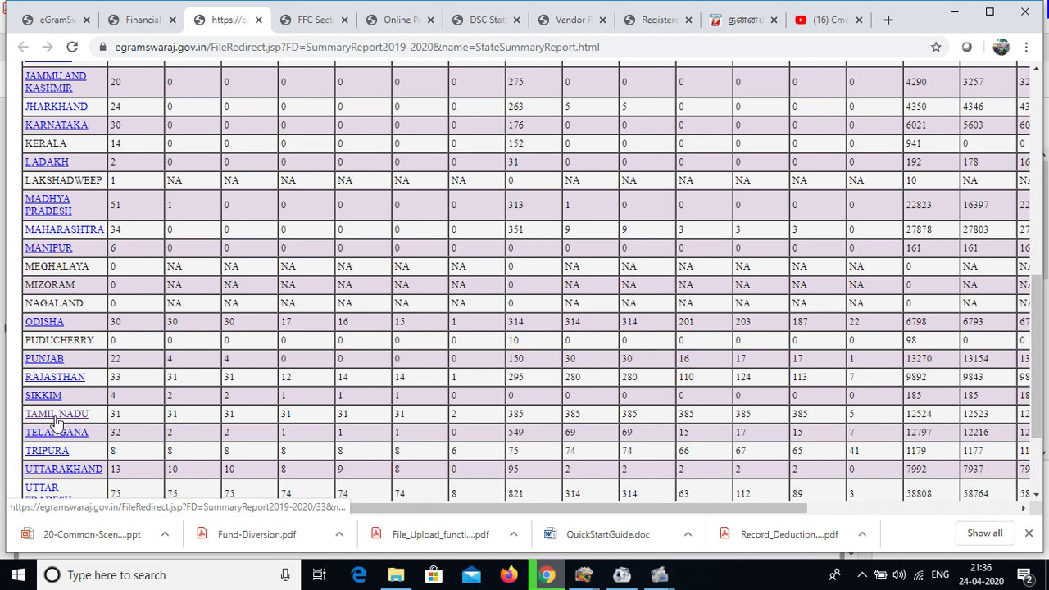
left_click(54, 414)
scroll(109, 332, "down", 9)
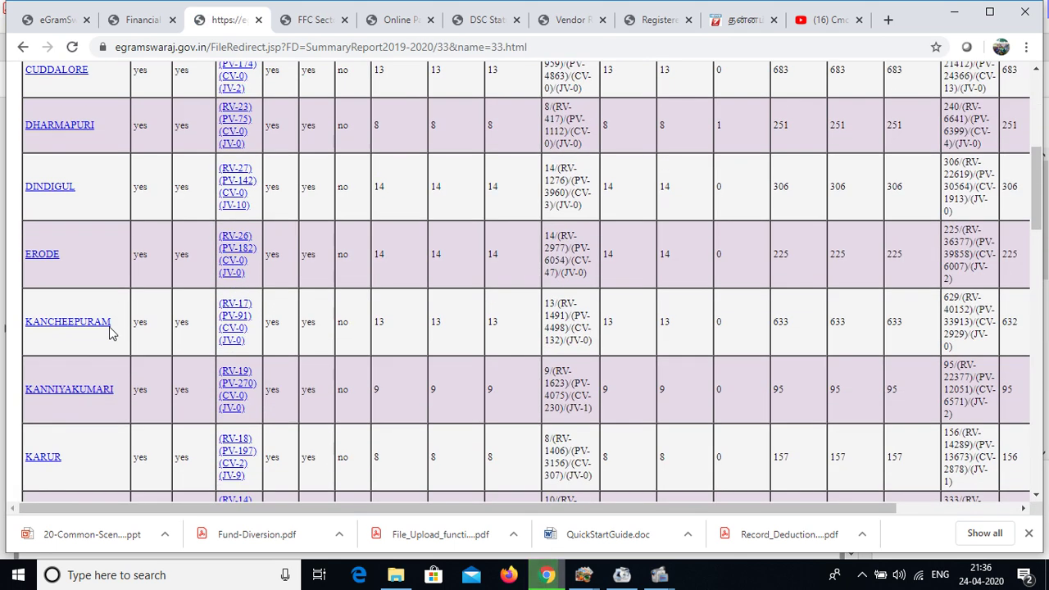
scroll(82, 363, "down", 6)
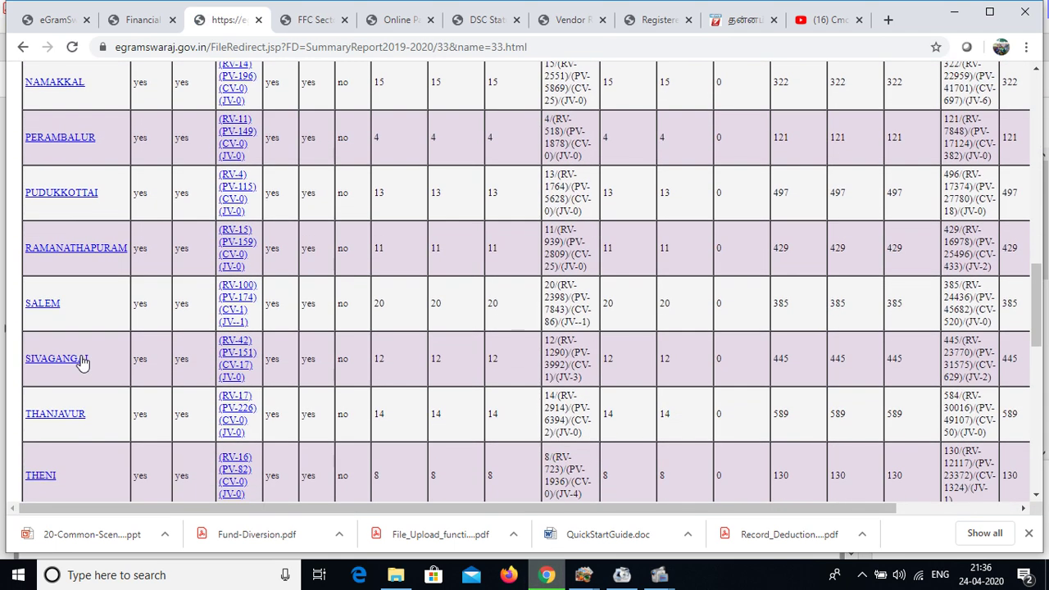
scroll(82, 363, "down", 2)
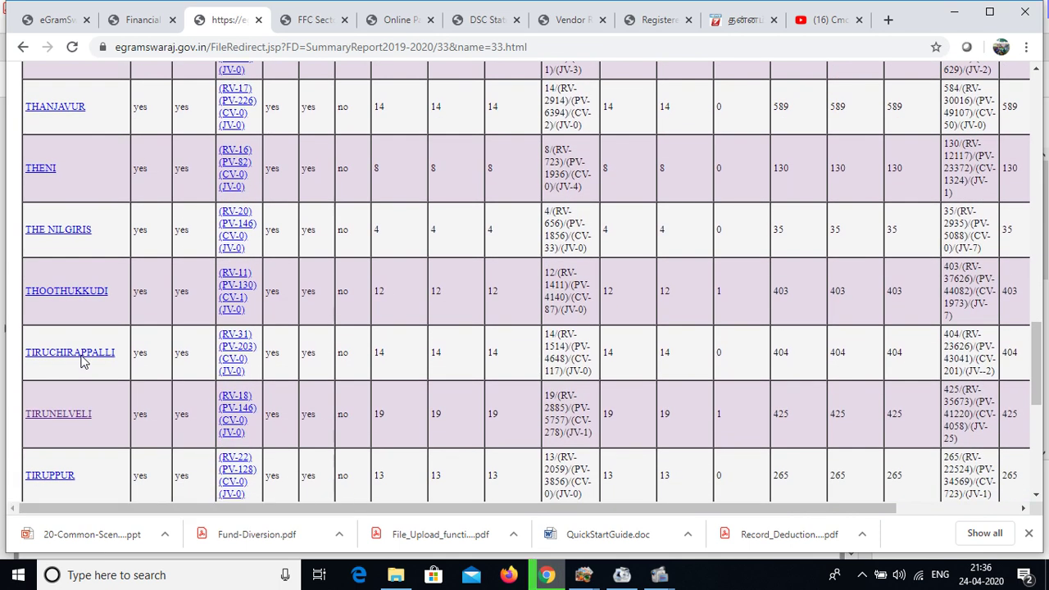
left_click(86, 403)
Open the village-wise summary report of Nanguneri block from Tirunelveli's block list.
scroll(122, 307, "down", 3)
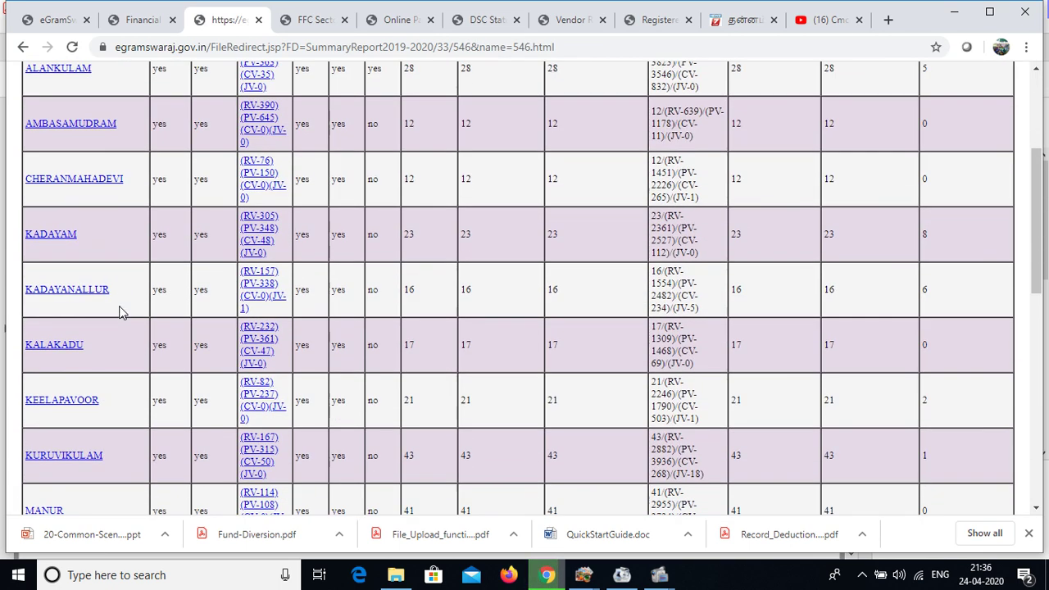
scroll(61, 366, "down", 2)
scroll(63, 418, "down", 2)
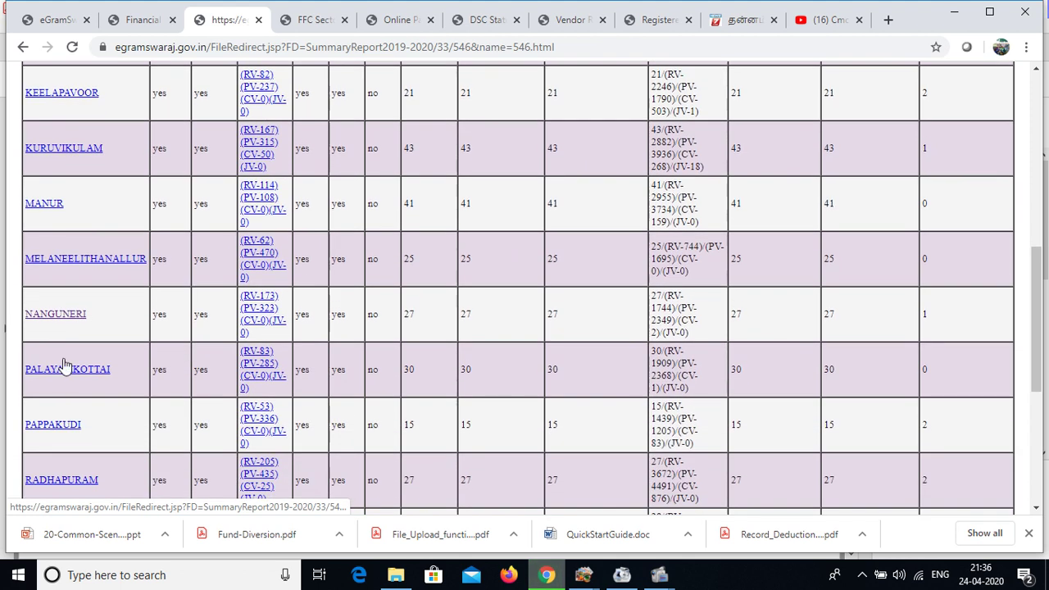
left_click(67, 311)
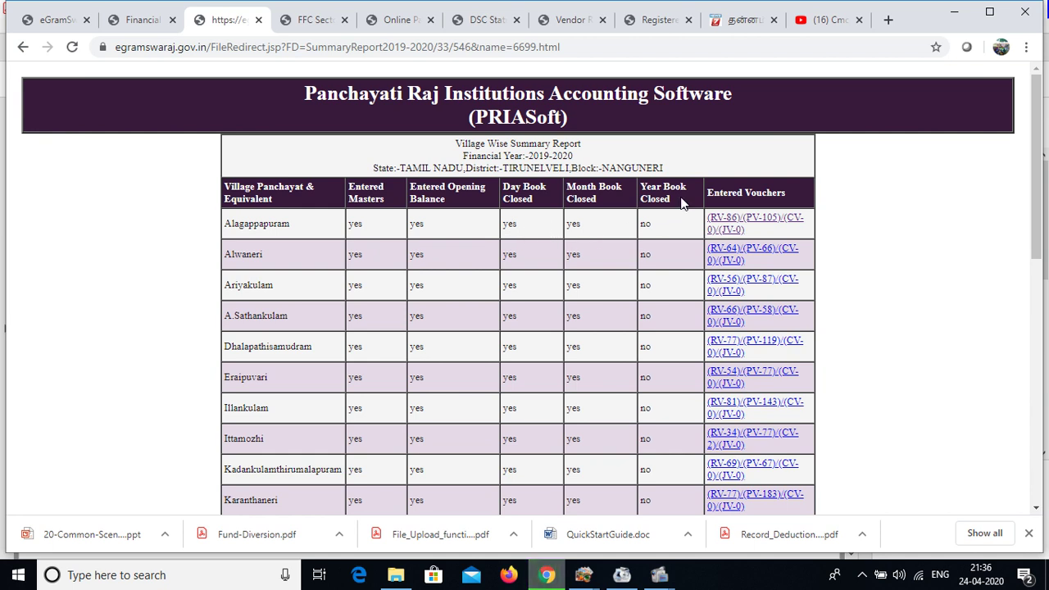
Open the month-wise voucher summary of Alagappapuram village panchayat and try to open the May, 2019 vouchers.
scroll(655, 235, "down", 5)
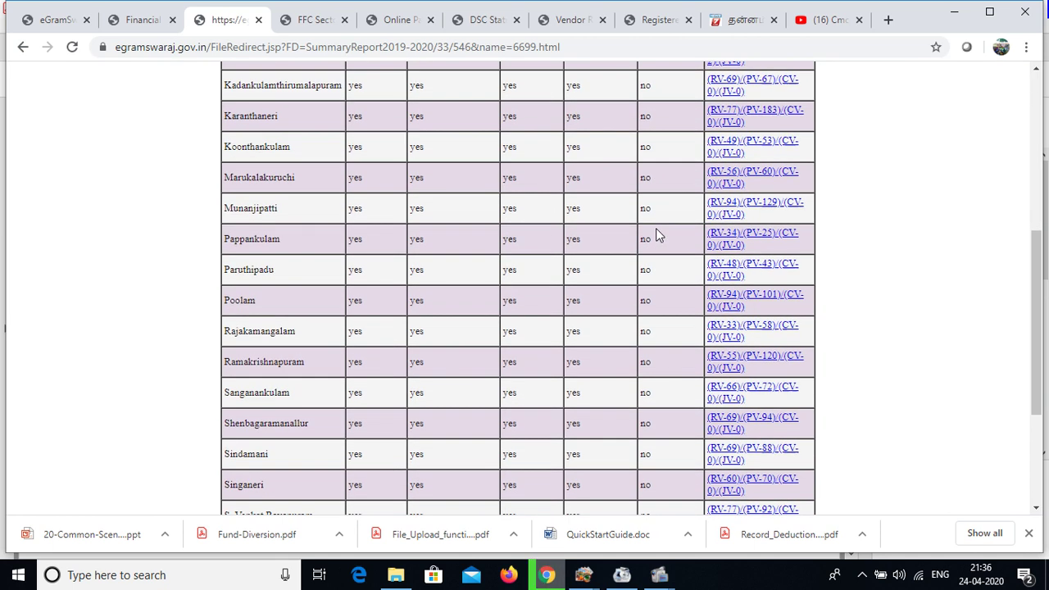
scroll(655, 235, "down", 3)
scroll(655, 235, "up", 7)
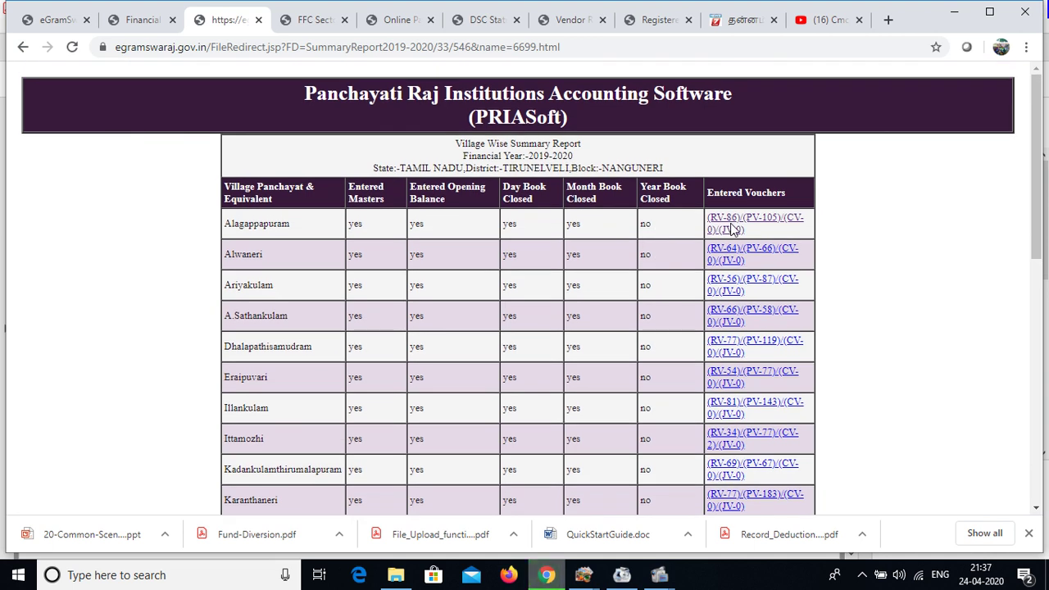
left_click(759, 223)
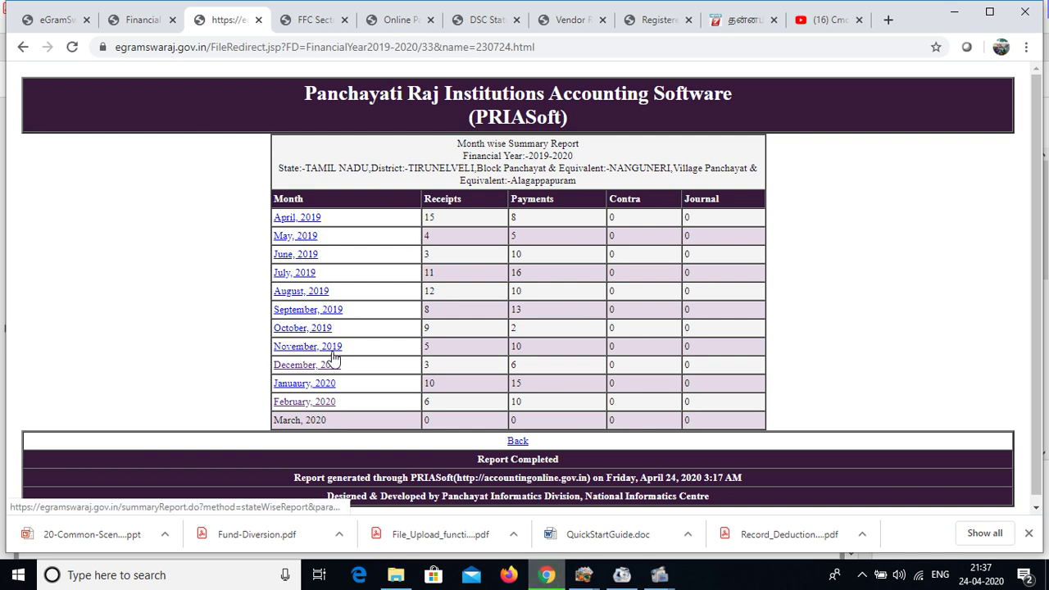
left_click(308, 240)
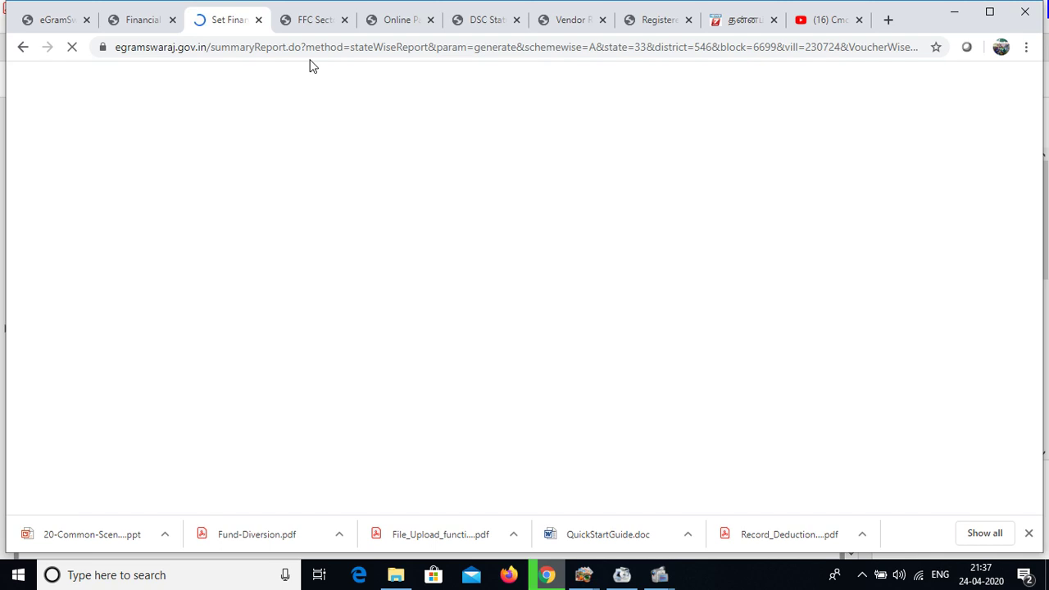
Close the FFC Sector Wise Expenditure, Online Payment Status and DSC Status report pages and return to the Set Financial Year page.
left_click(315, 21)
left_click(345, 20)
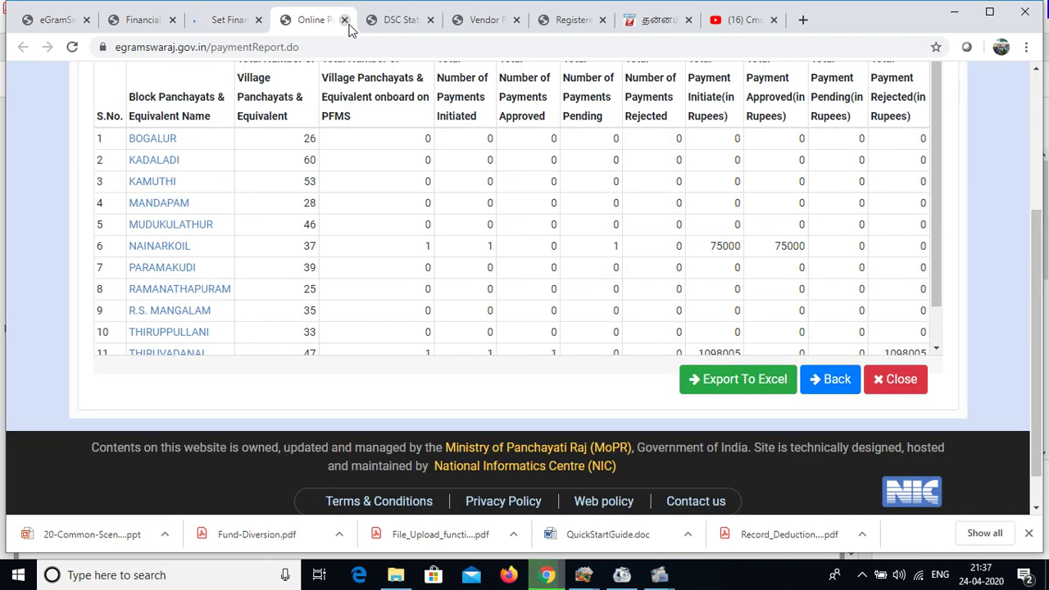
left_click(345, 22)
left_click(345, 21)
left_click(234, 25)
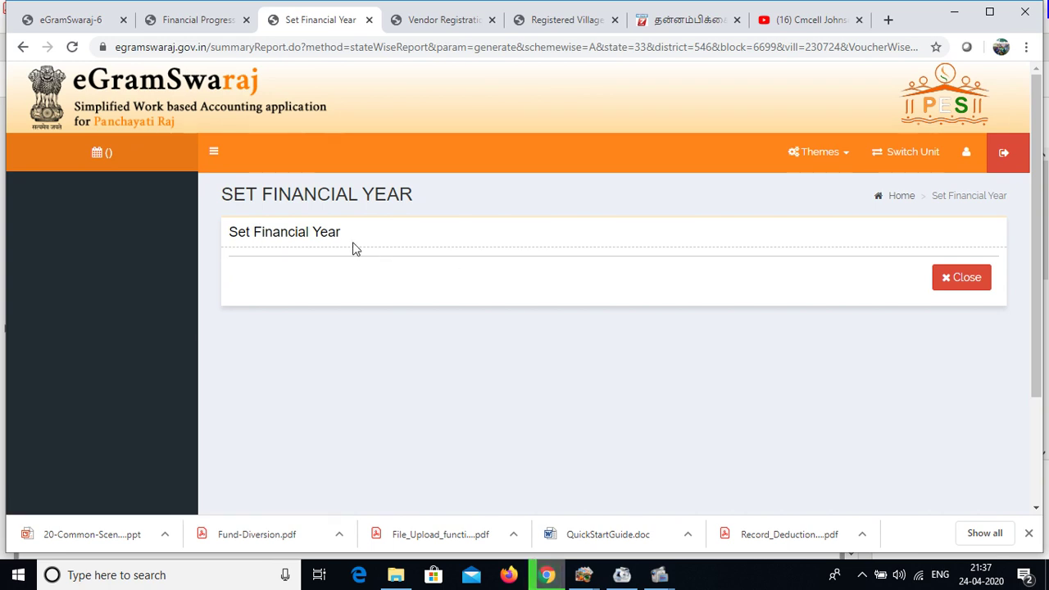
left_click_drag(224, 187, 717, 262)
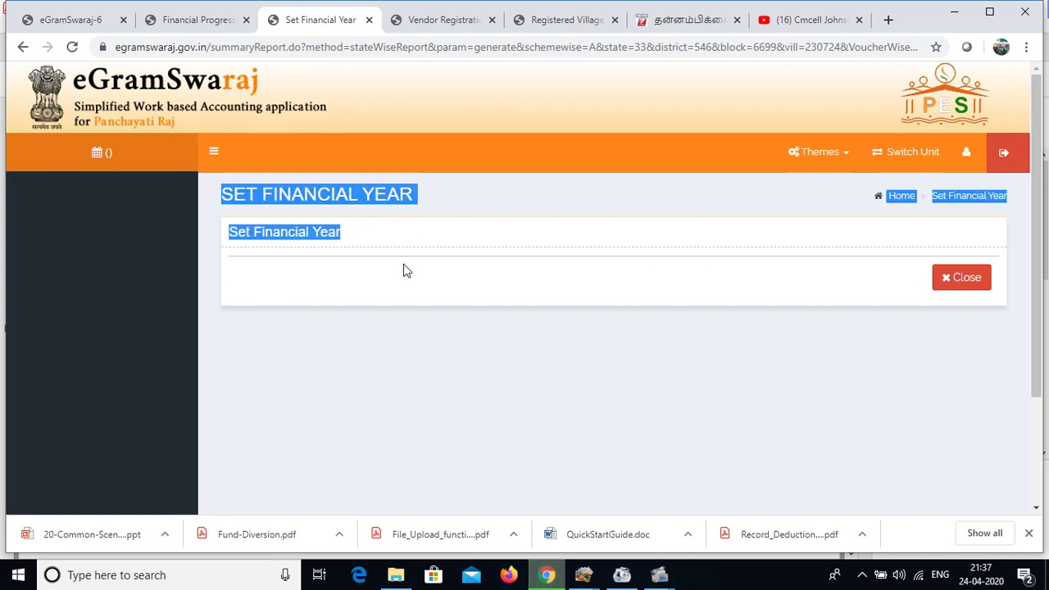
Open the 2019-2020 State wise Expenditure Report and drill down through Tamil Nadu to Tirunelveli district's block-wise statement.
left_click(198, 25)
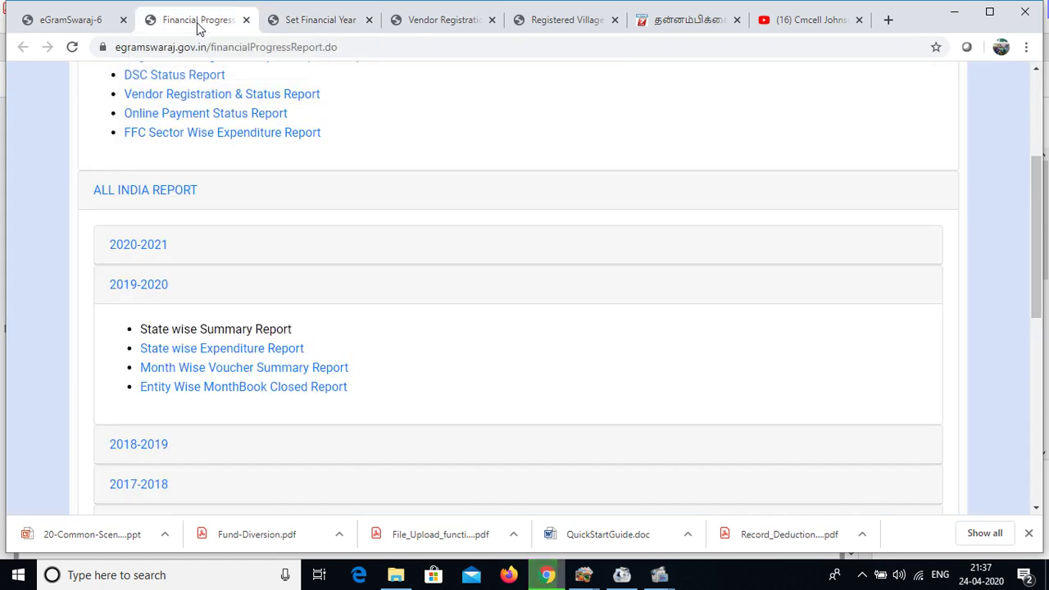
left_click(216, 348)
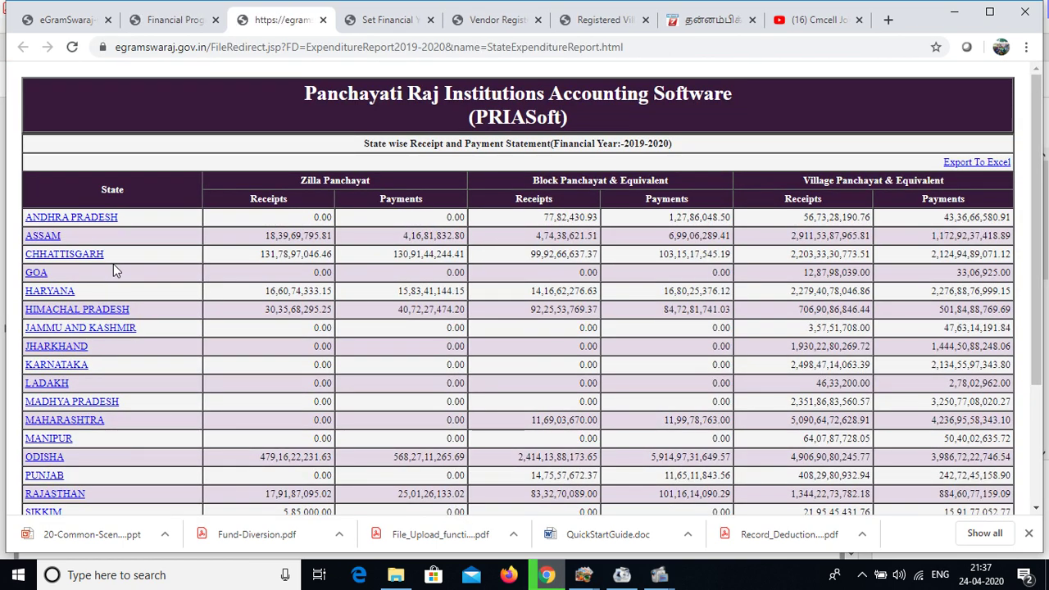
scroll(198, 295, "down", 5)
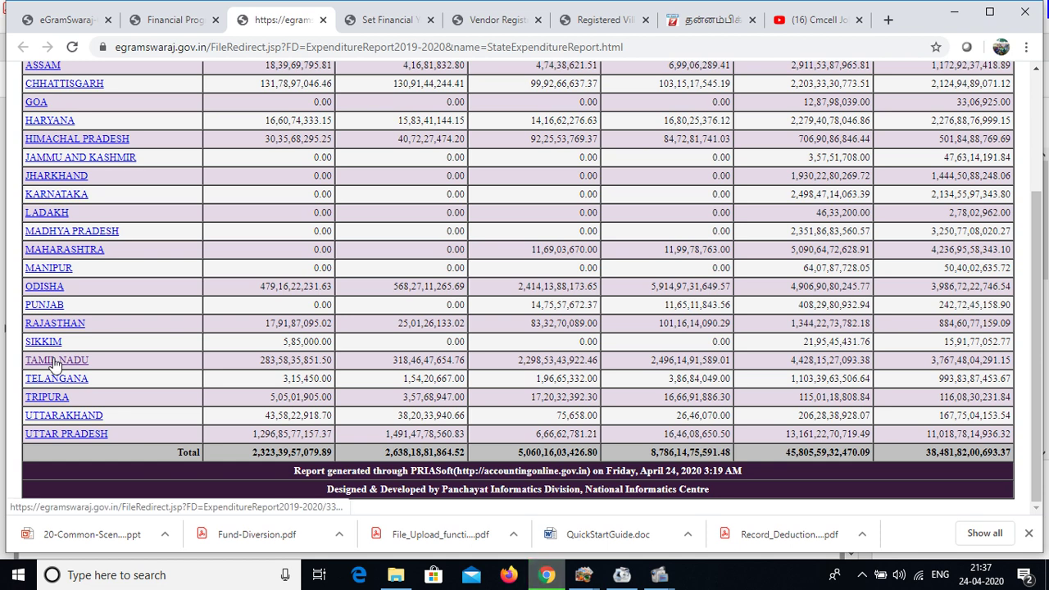
left_click(54, 362)
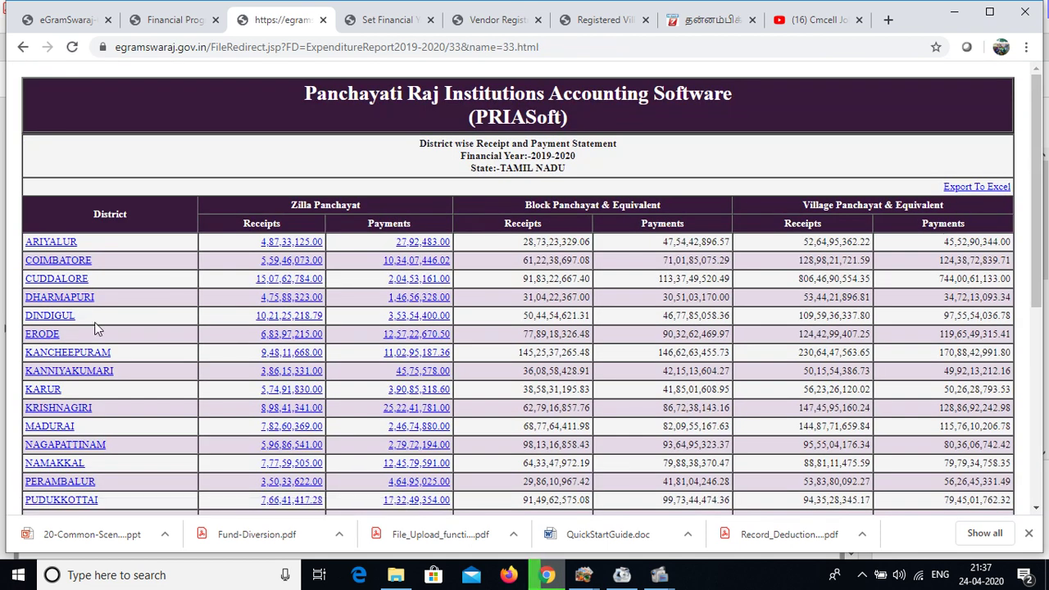
scroll(205, 241, "down", 5)
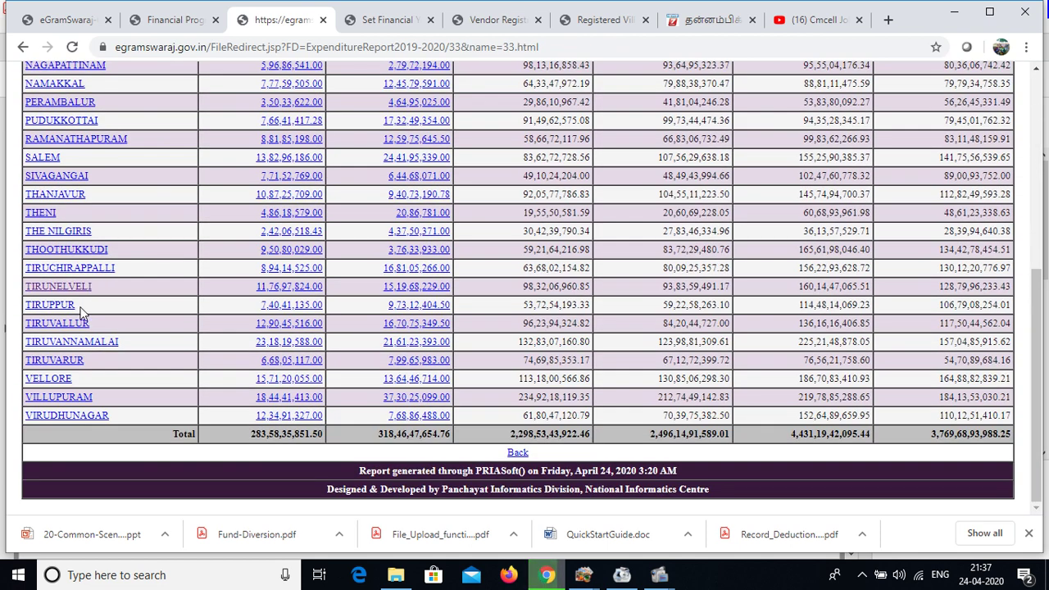
left_click(54, 285)
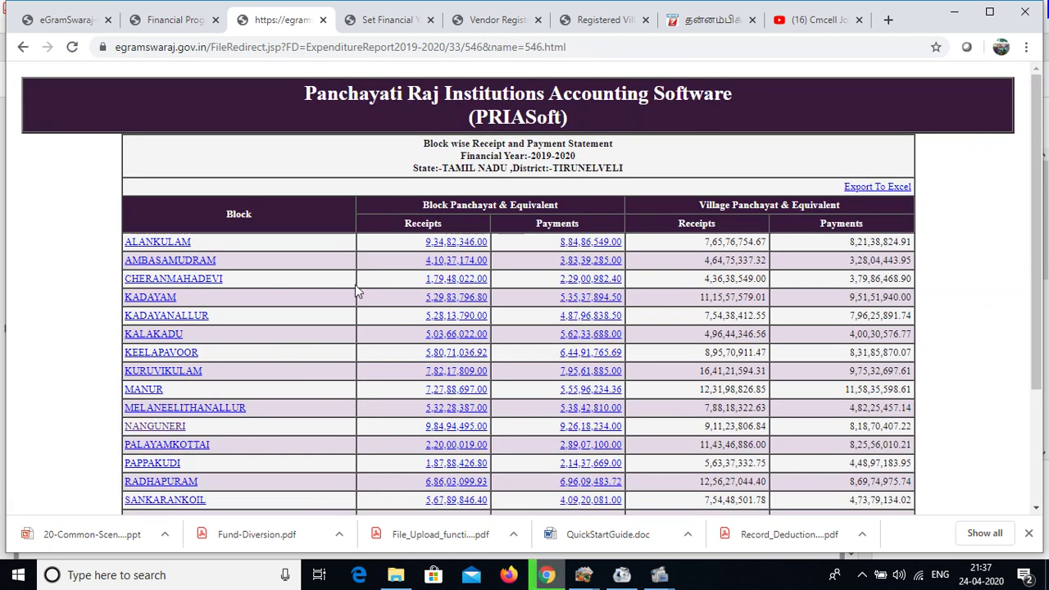
Review the block-wise receipts and payments for Tirunelveli district and open Nanguneri block's village-wise statement.
scroll(354, 284, "down", 3)
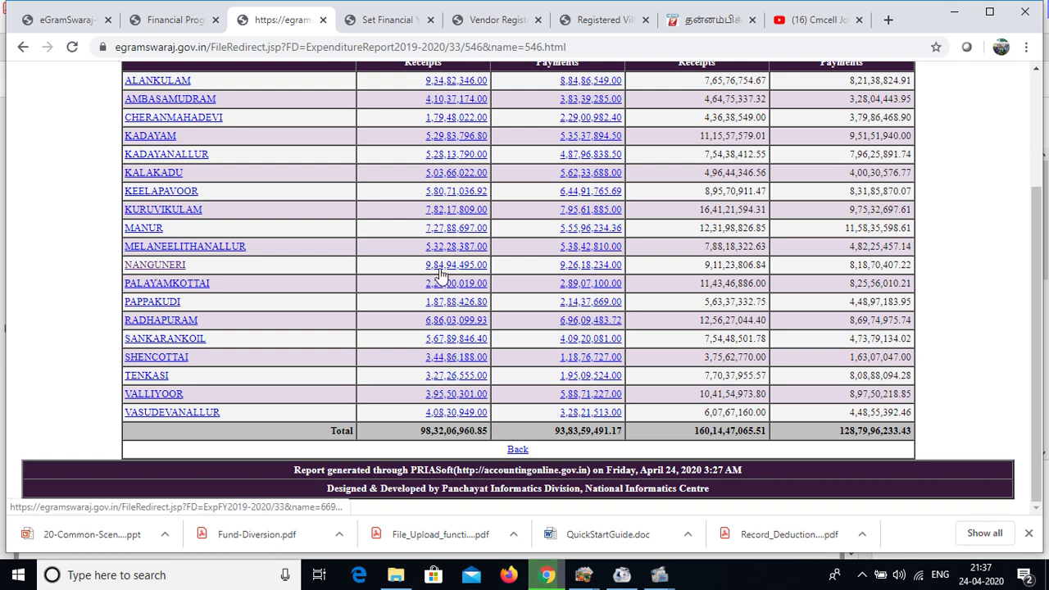
scroll(440, 273, "up", 1)
scroll(429, 339, "down", 1)
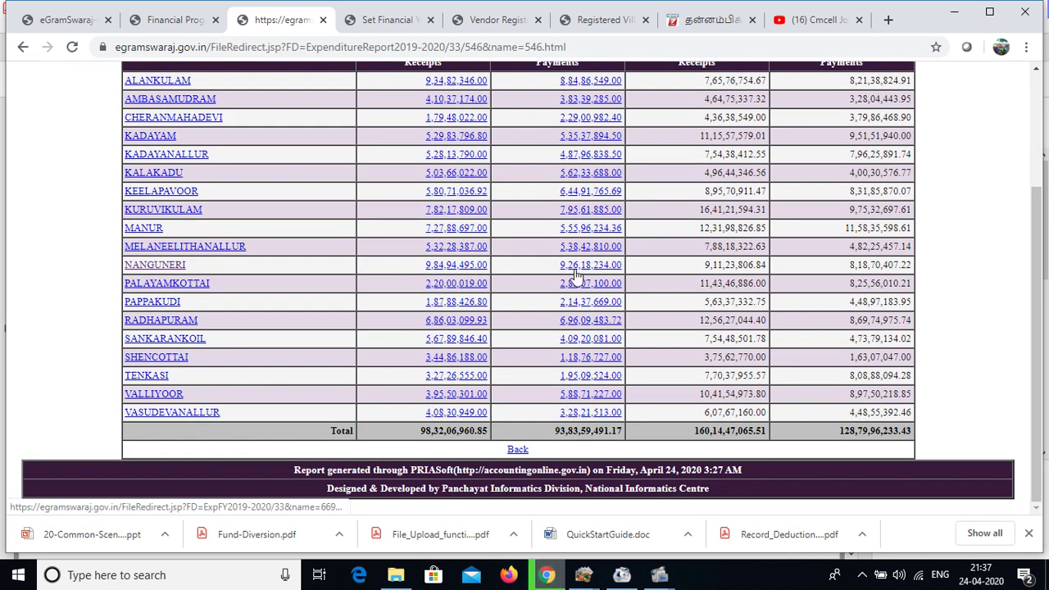
scroll(576, 276, "up", 2)
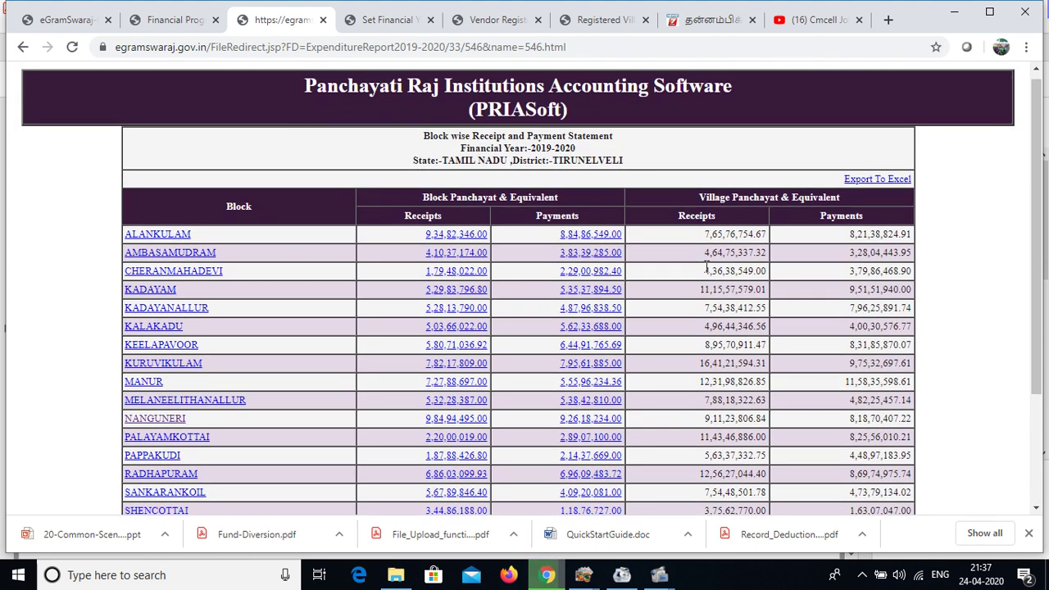
scroll(793, 235, "down", 1)
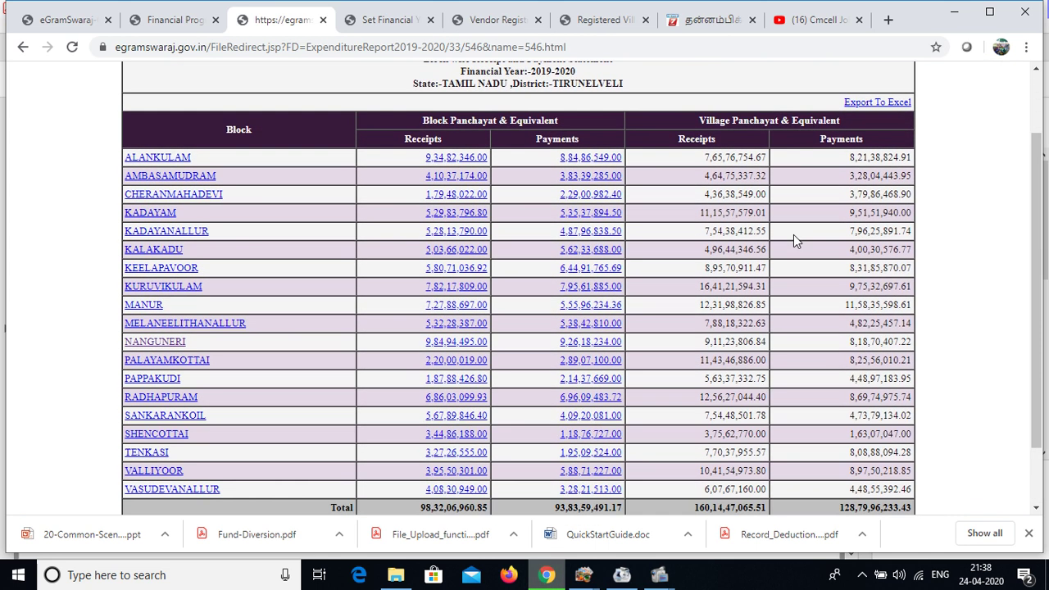
left_click(151, 343)
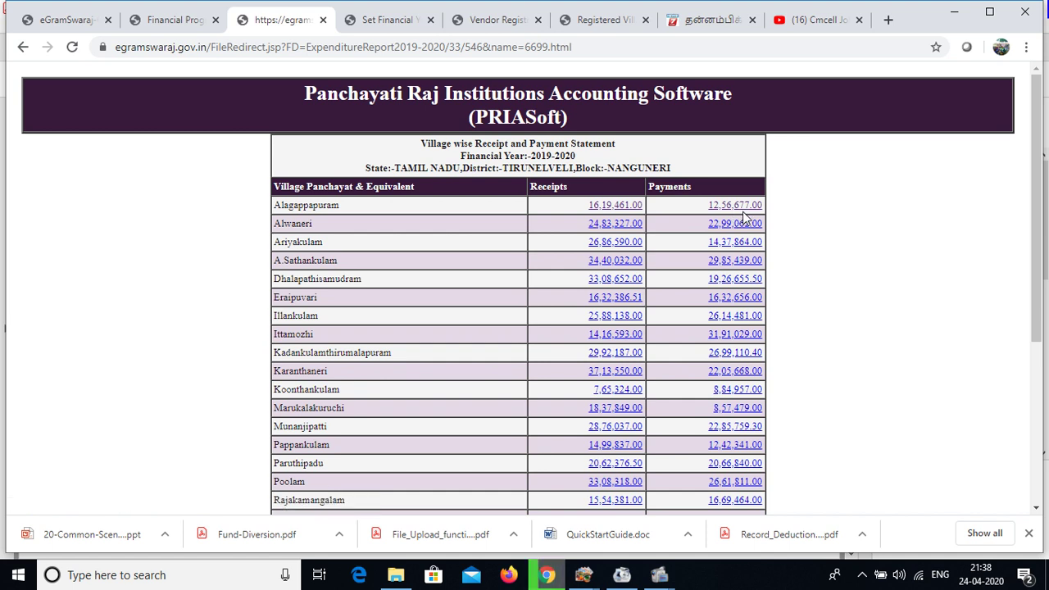
Open Alagappapuram's month-wise payment and receipt statement, try to open its July, 2019 details, and close that report page.
left_click(611, 209)
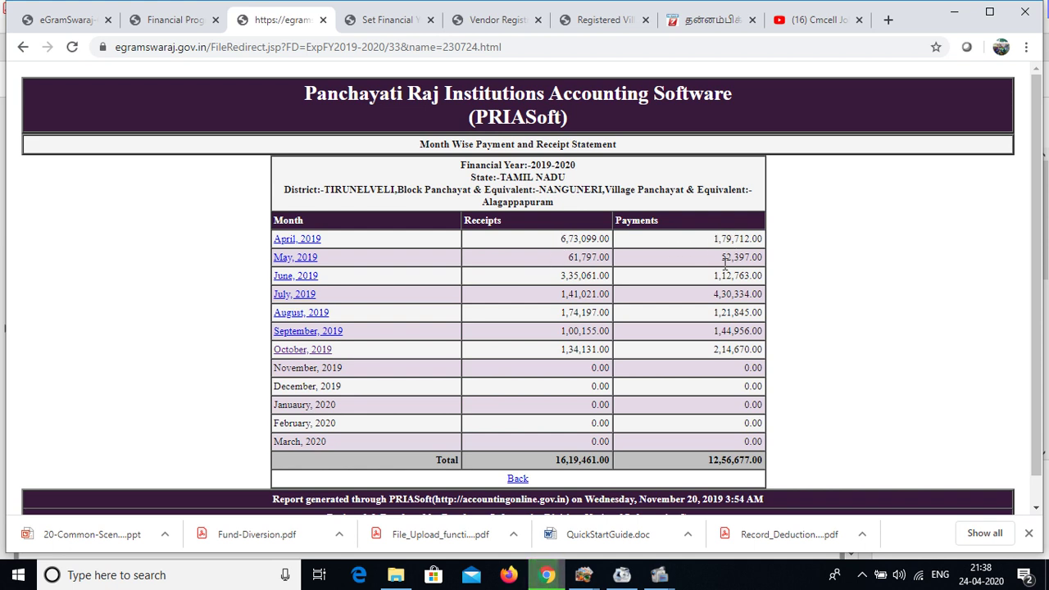
double_click(710, 299)
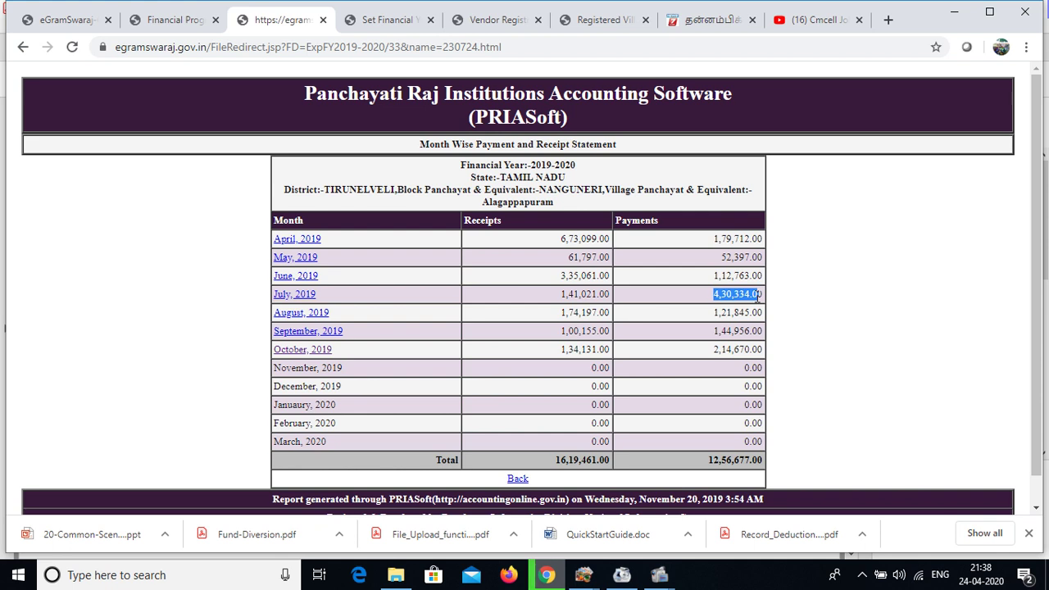
left_click(308, 295)
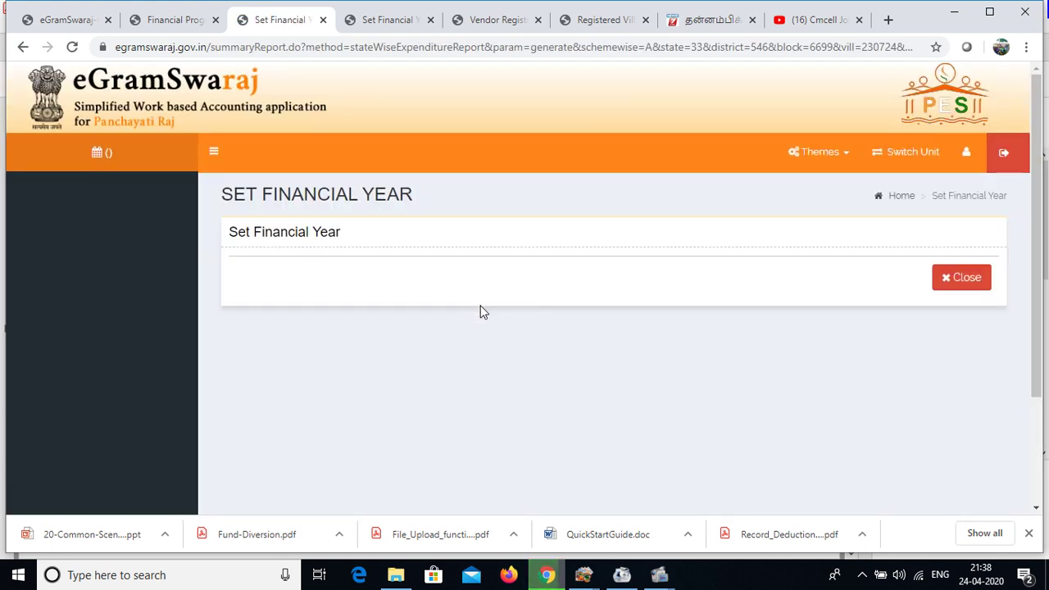
left_click(324, 19)
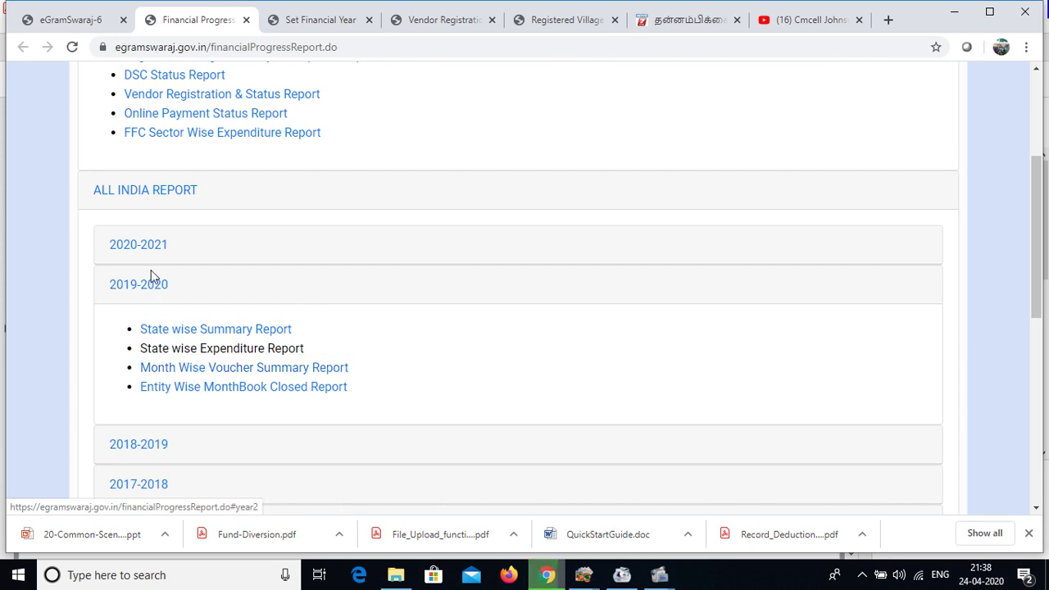
Drill into Tamil Nadu's village panchayats in the 2019-2020 Month Wise Voucher Summary Report, try to open Tirunelveli, and close the page.
left_click(197, 370)
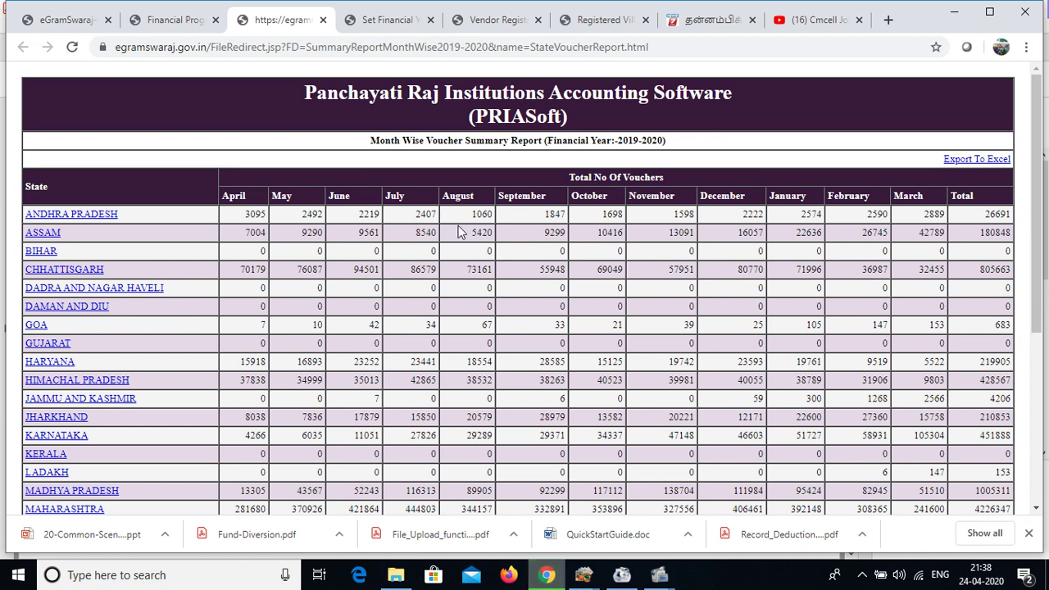
left_click_drag(416, 142, 494, 141)
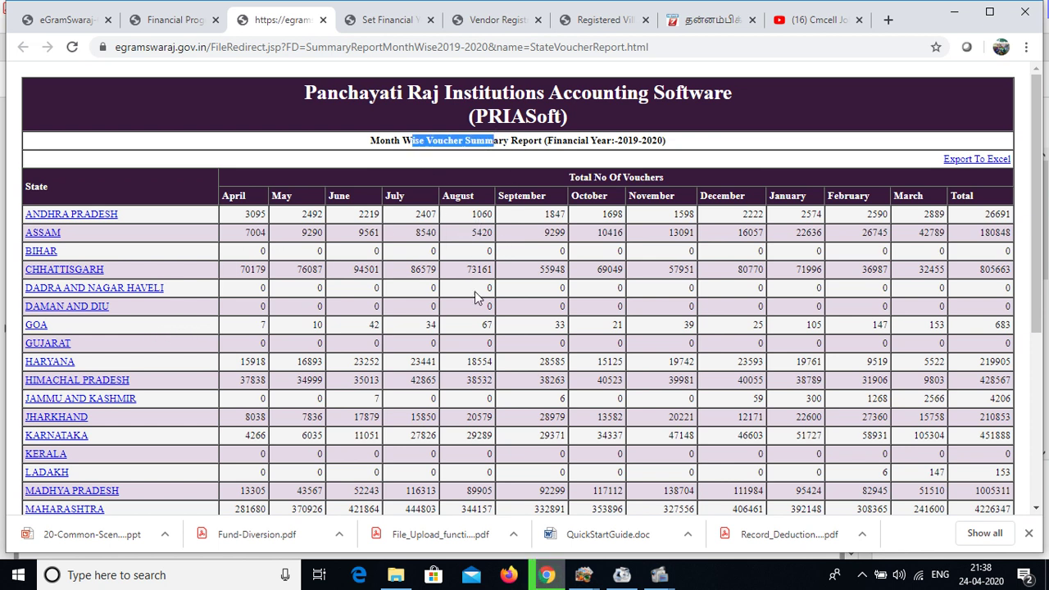
scroll(72, 345, "down", 4)
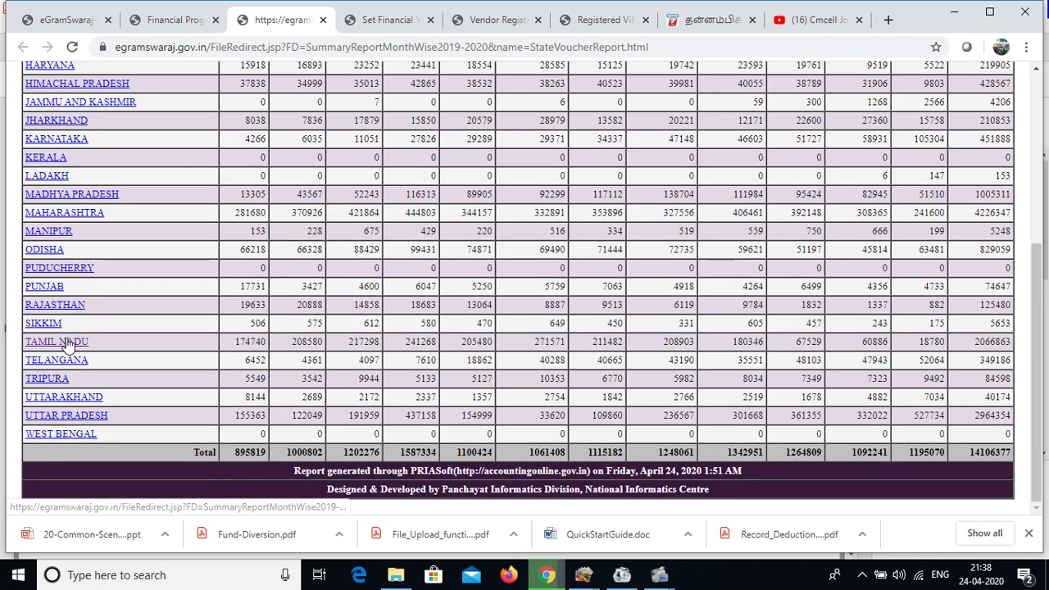
left_click(68, 342)
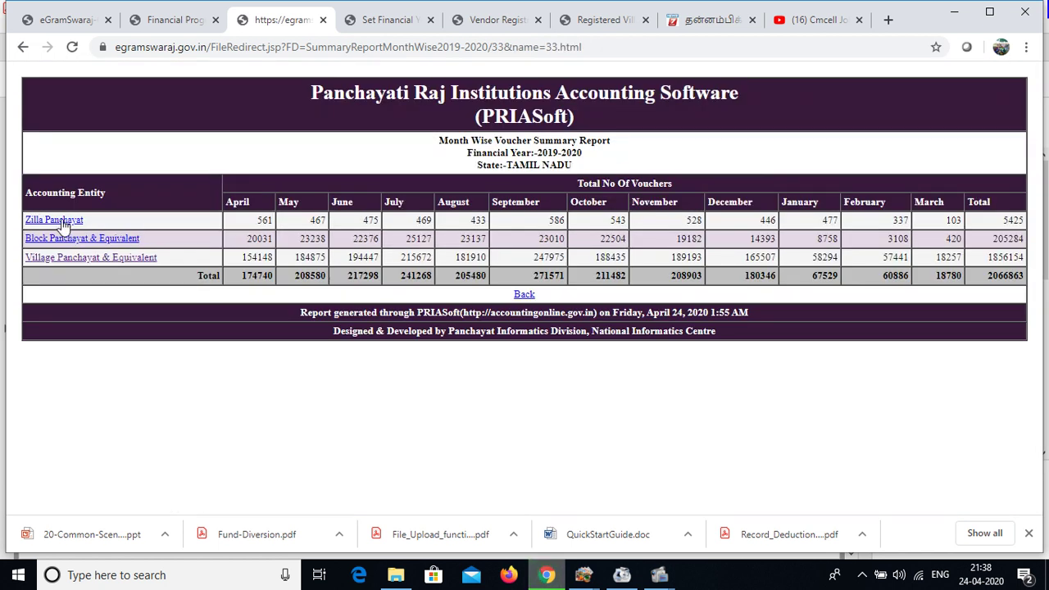
left_click(72, 260)
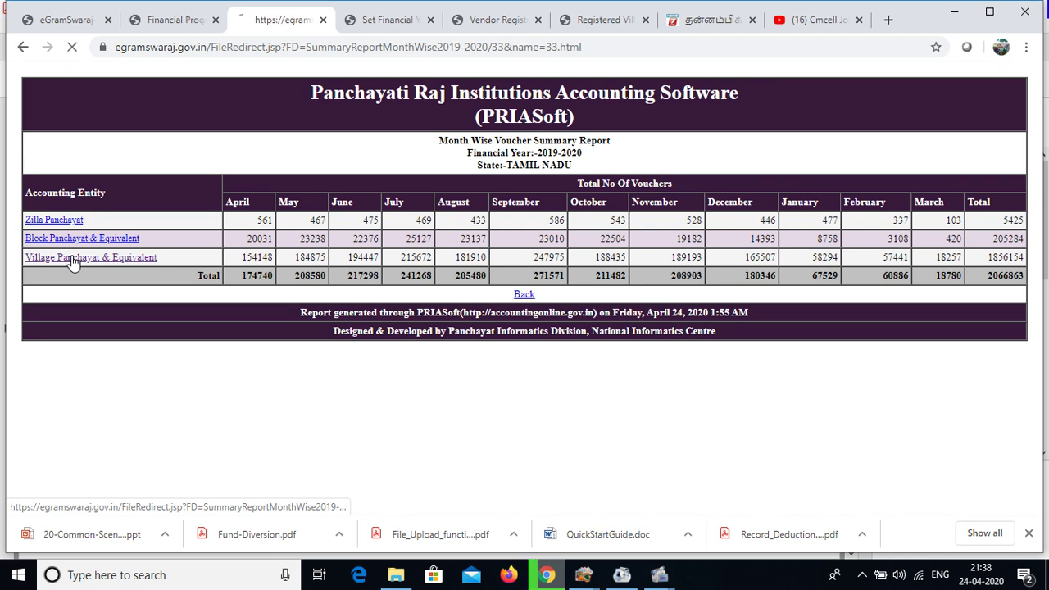
scroll(162, 267, "down", 6)
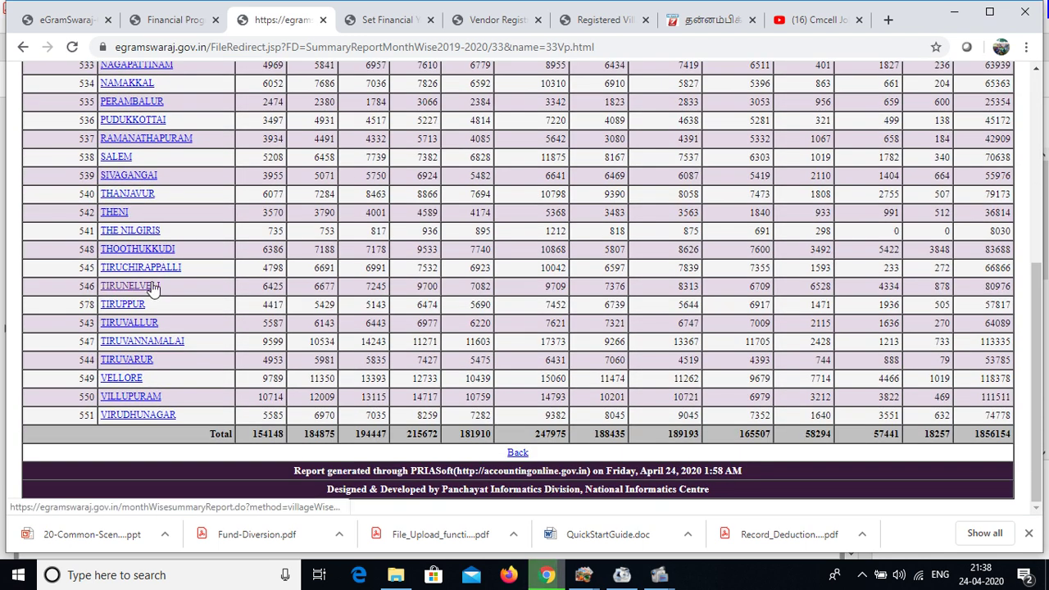
left_click(148, 285)
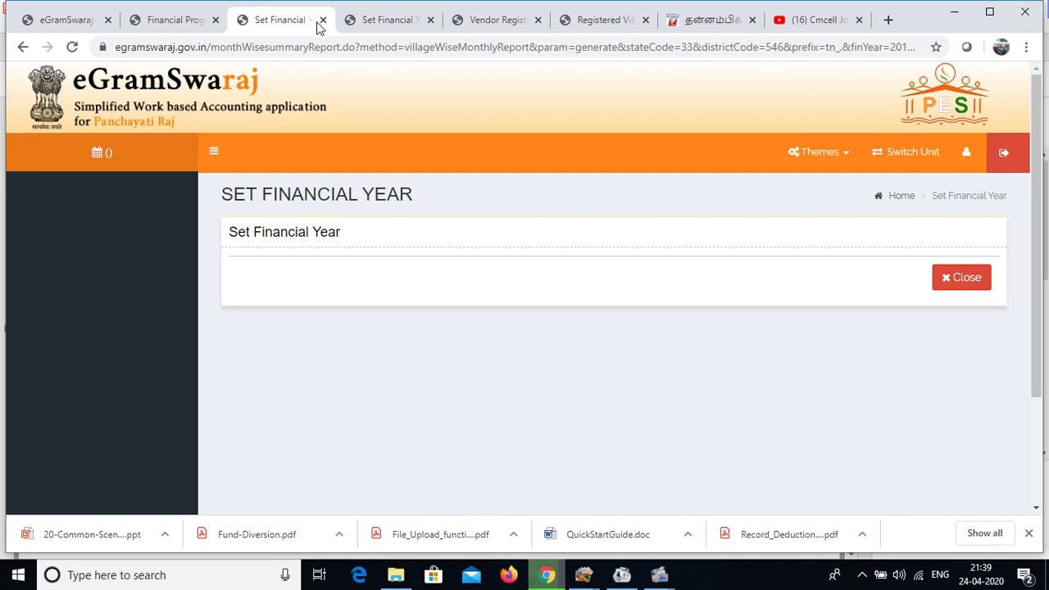
left_click(323, 19)
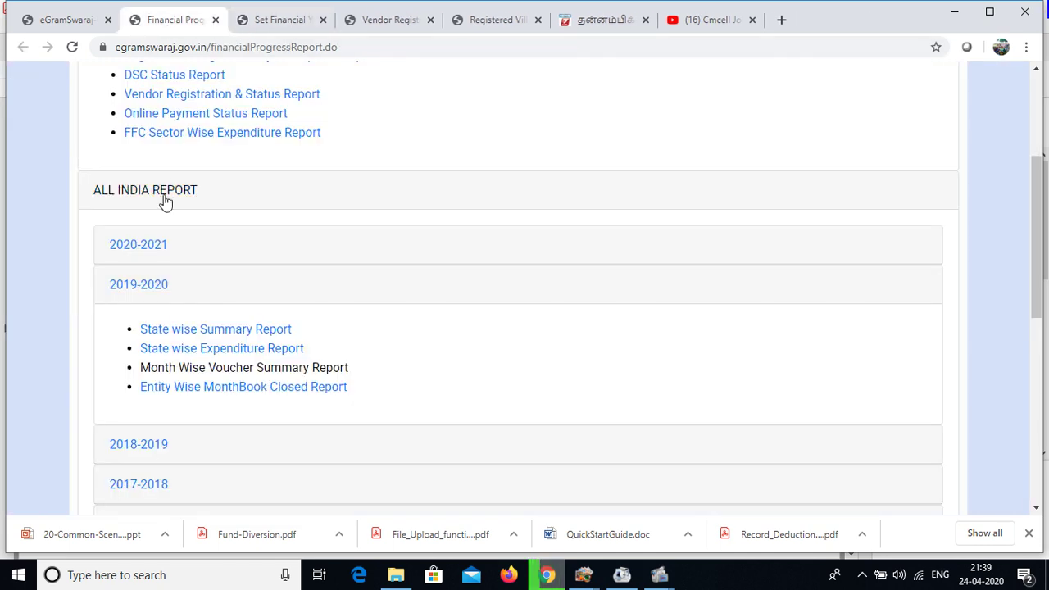
Open the 2019-2020 Entity Wise MonthBook Closed Report and drill down through Tamil Nadu's Village Panchayat entity to Tirunelveli district.
left_click(208, 393)
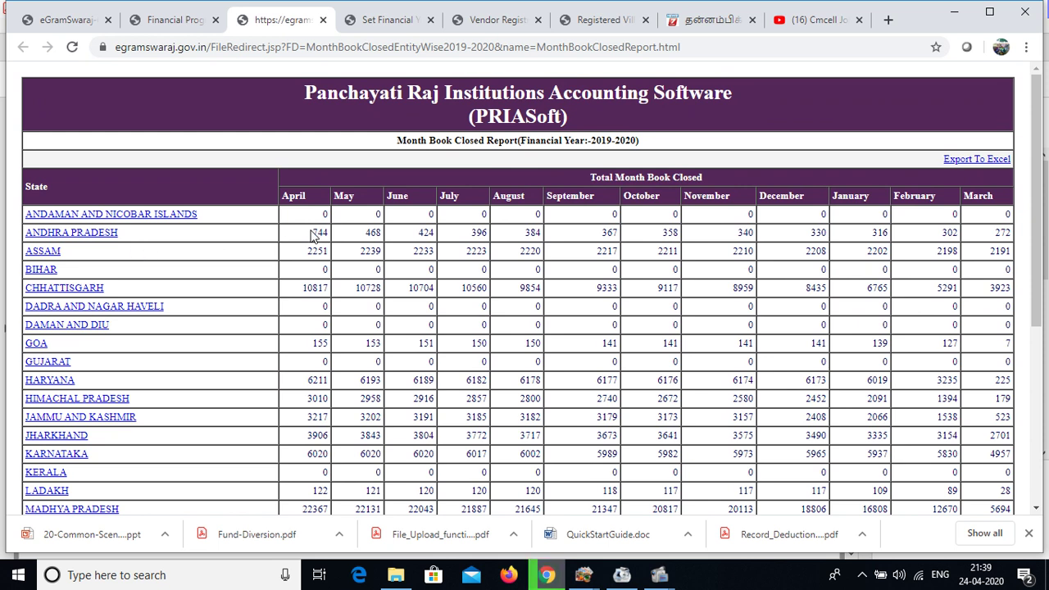
scroll(150, 256, "down", 4)
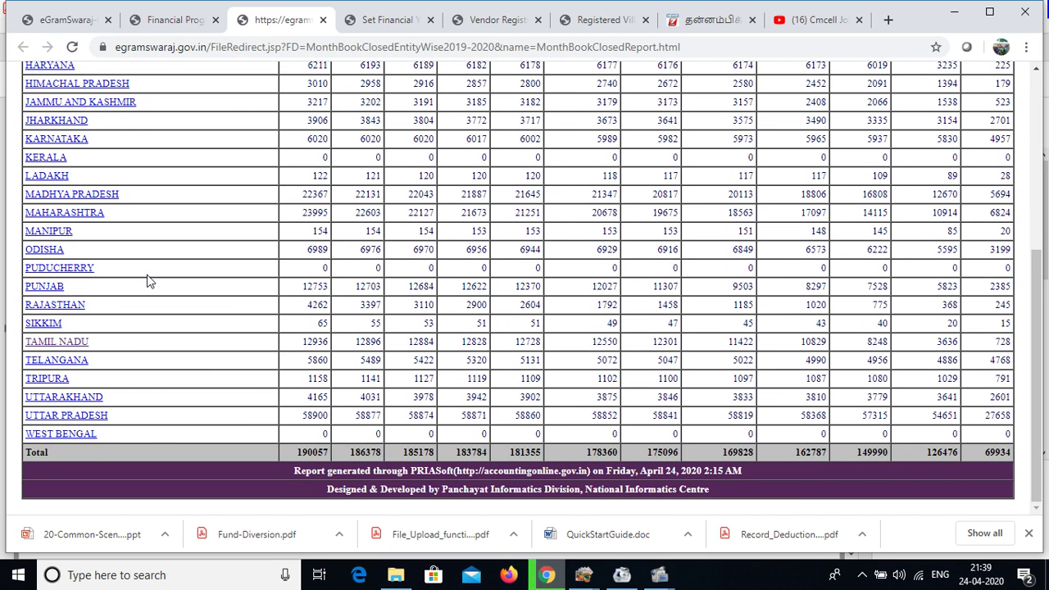
left_click(72, 345)
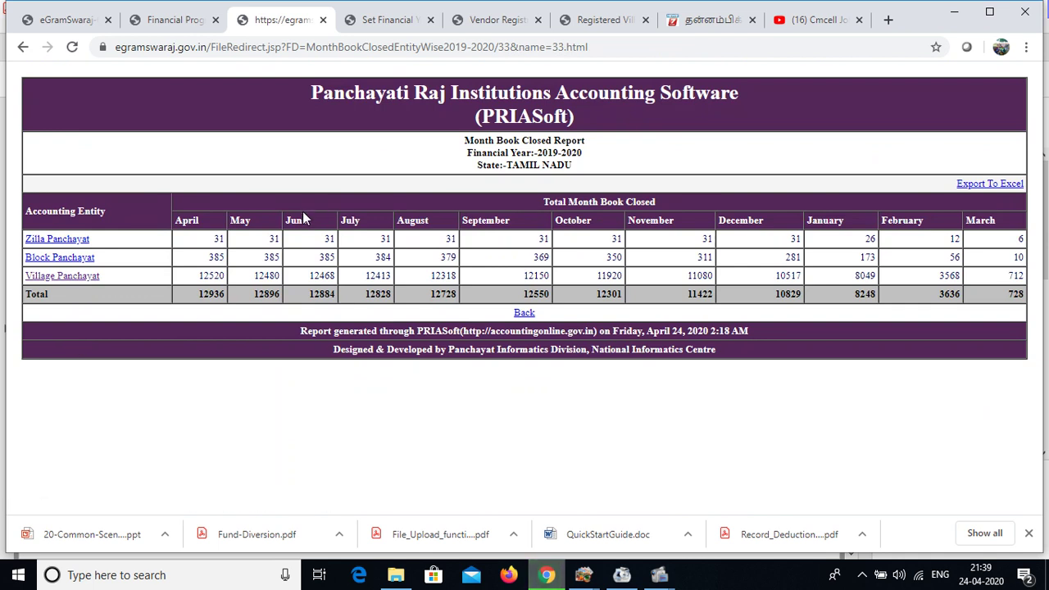
left_click(82, 277)
scroll(147, 301, "down", 5)
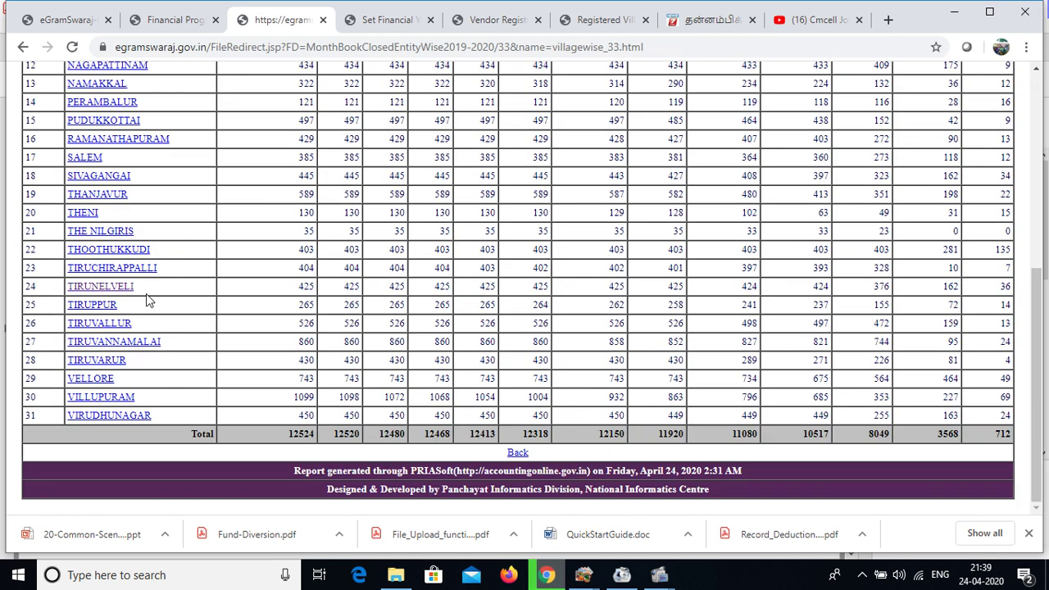
left_click(109, 287)
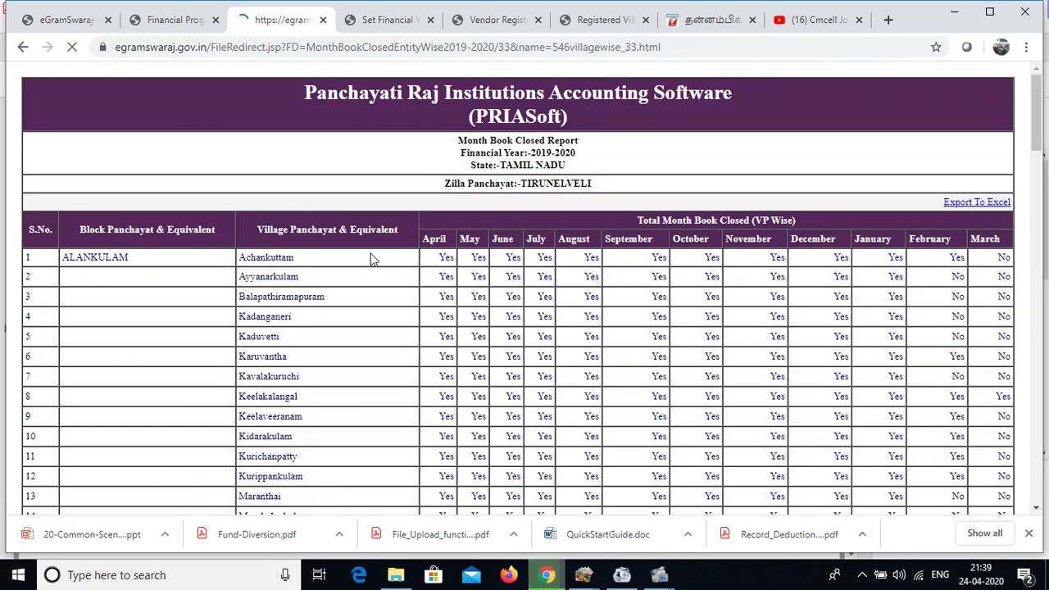
Examine the monthly book closing status of the village panchayats across Tirunelveli's blocks.
scroll(288, 279, "down", 5)
scroll(690, 235, "up", 5)
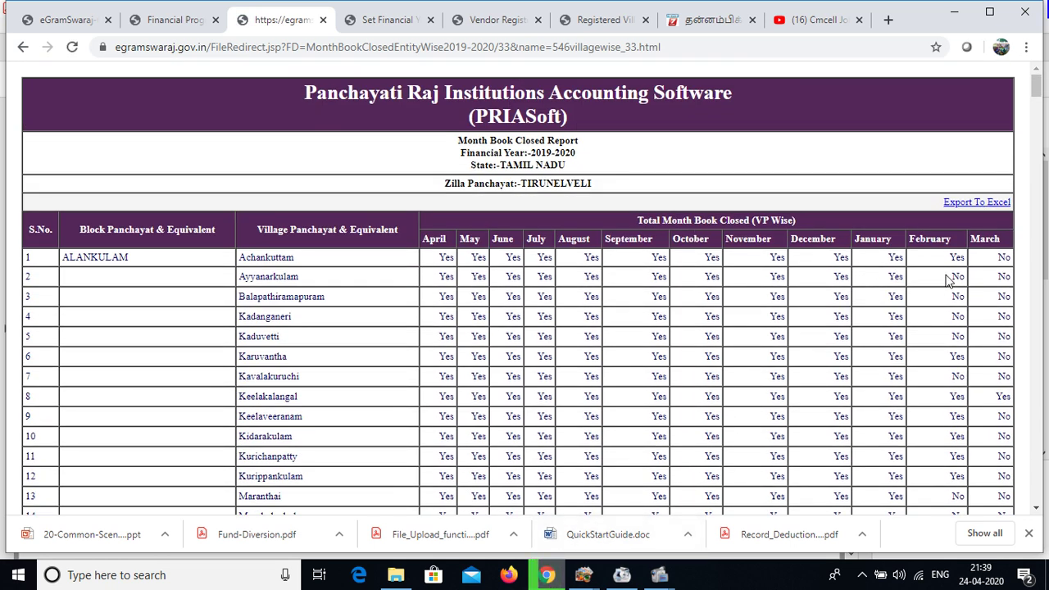
scroll(999, 278, "down", 15)
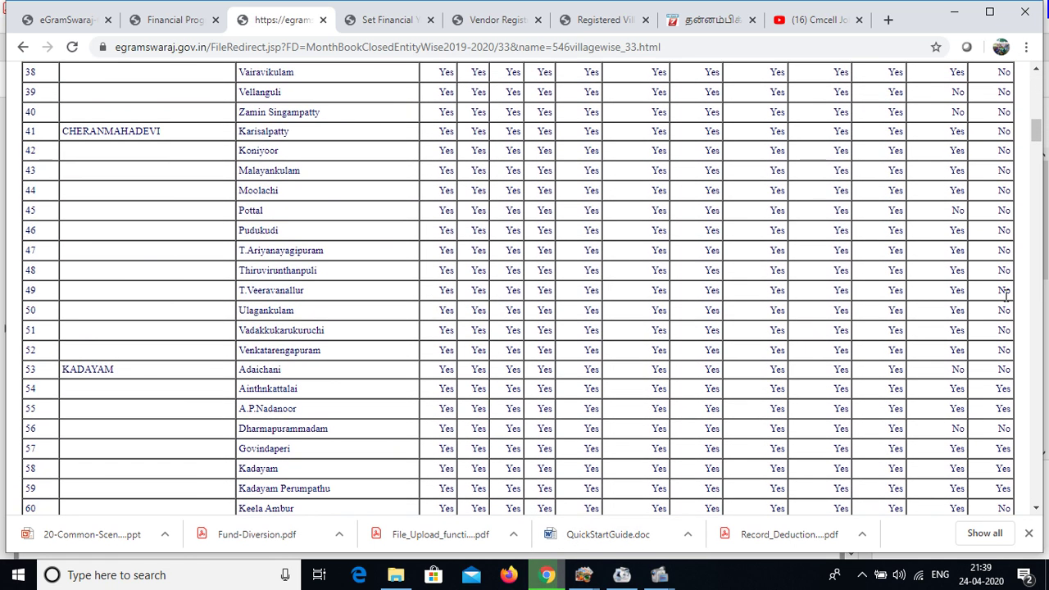
scroll(1005, 299, "down", 18)
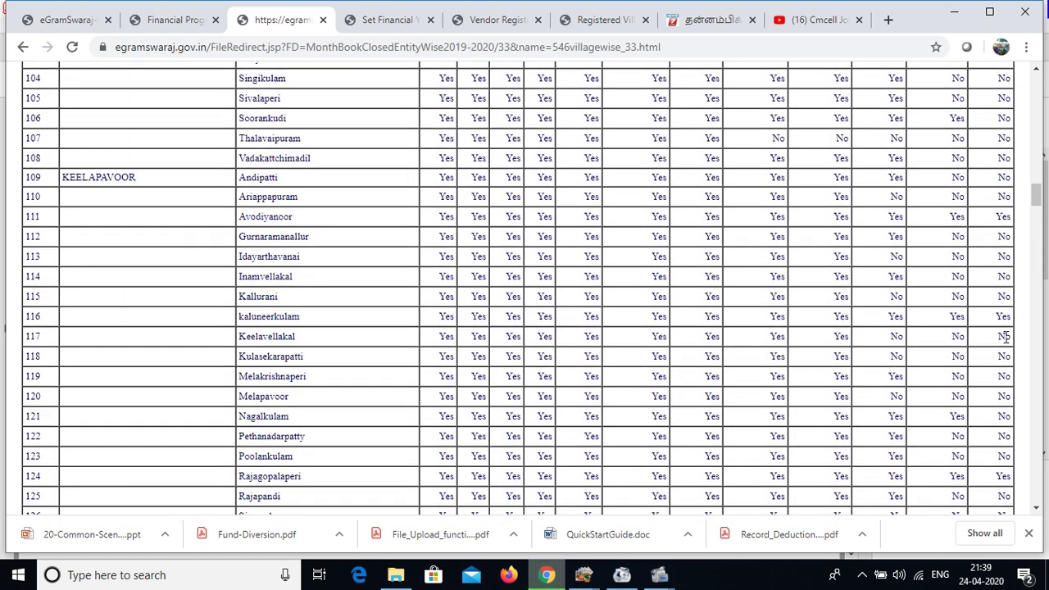
scroll(893, 395, "down", 2)
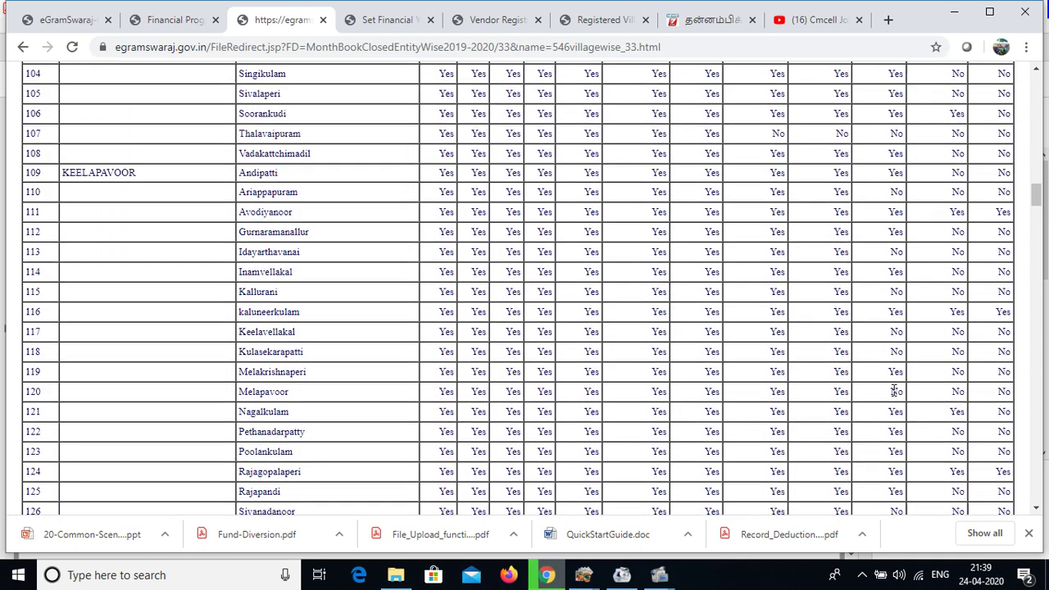
scroll(836, 309, "up", 20)
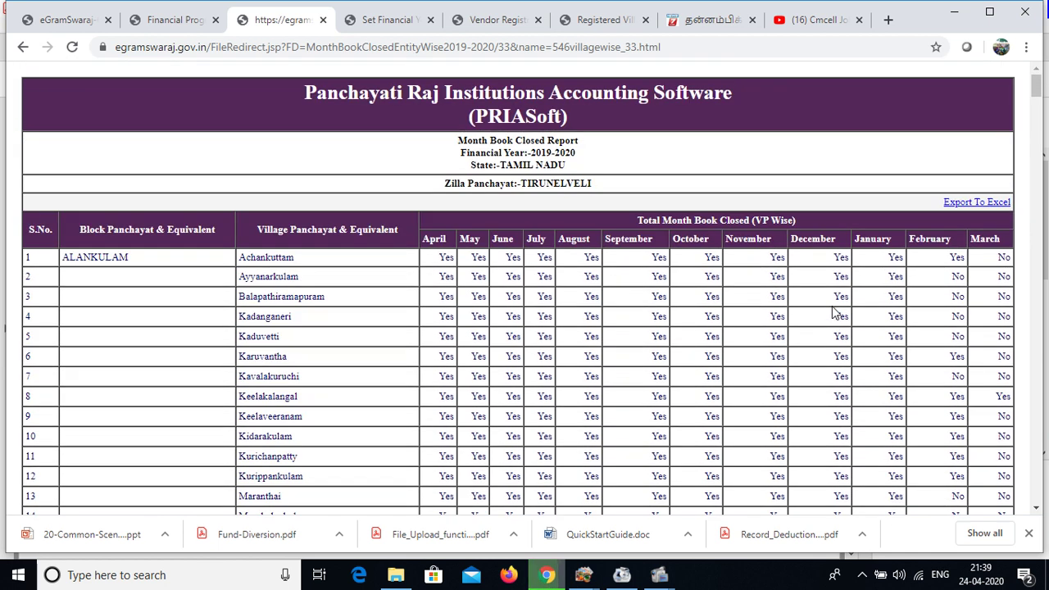
Return to the Financial Progress page and open the Consolidated abstract register (Format-II) from the MAS Registers section.
left_click(174, 20)
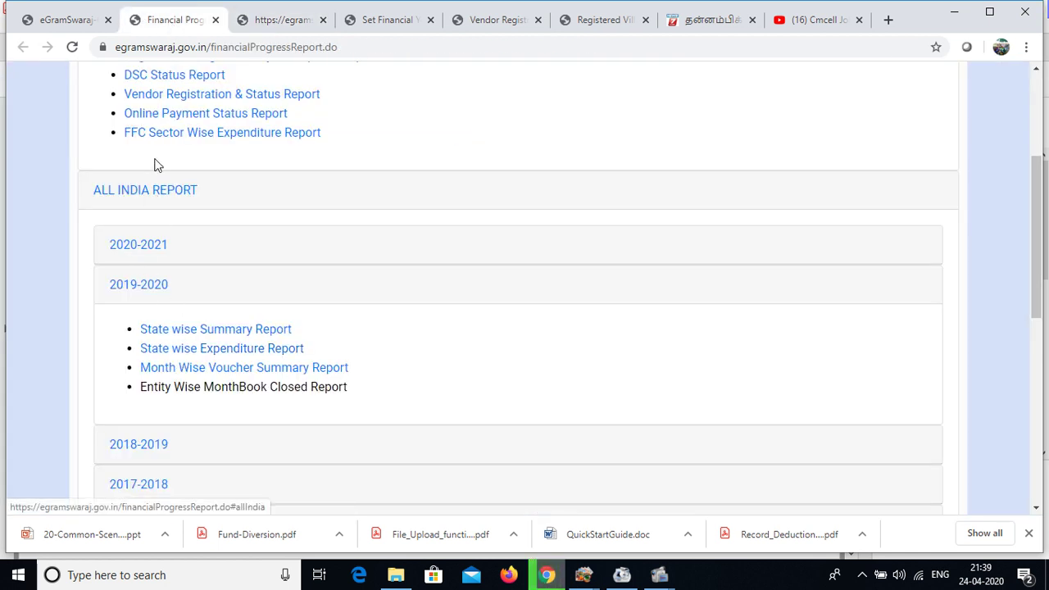
scroll(207, 363, "down", 3)
scroll(206, 363, "down", 3)
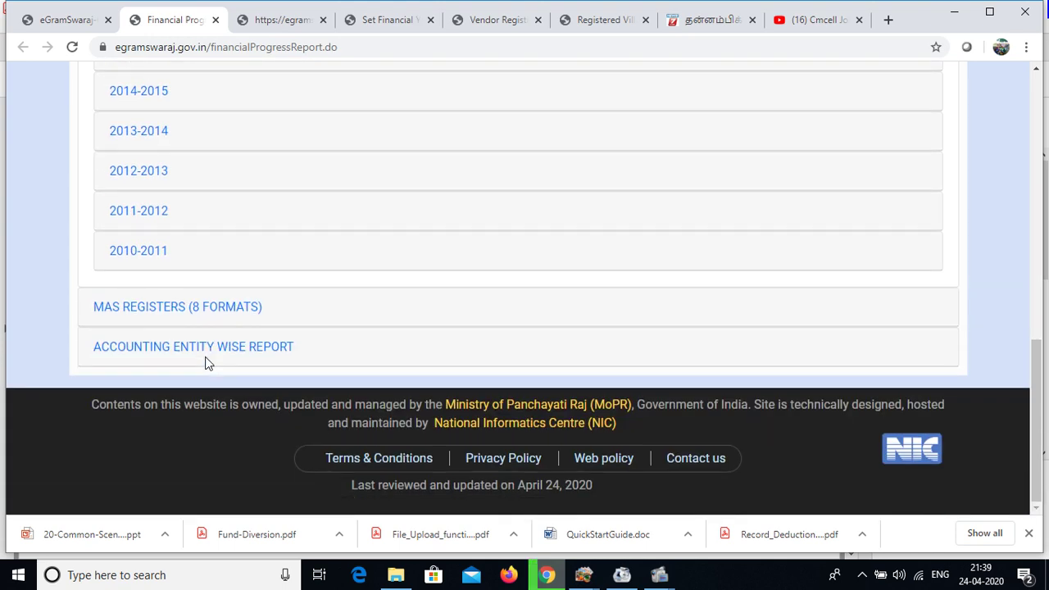
left_click(176, 314)
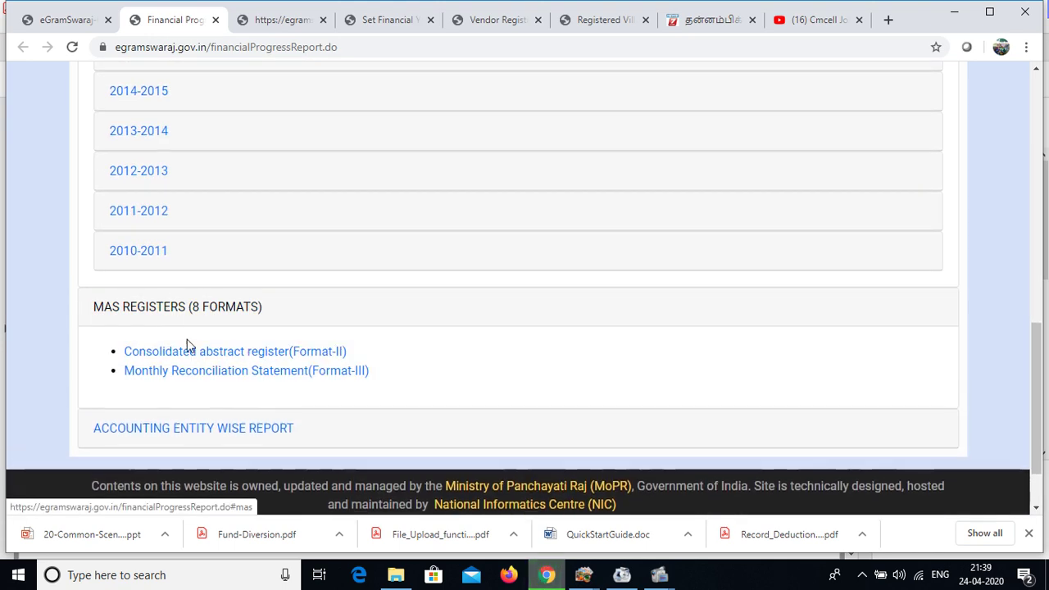
left_click(224, 361)
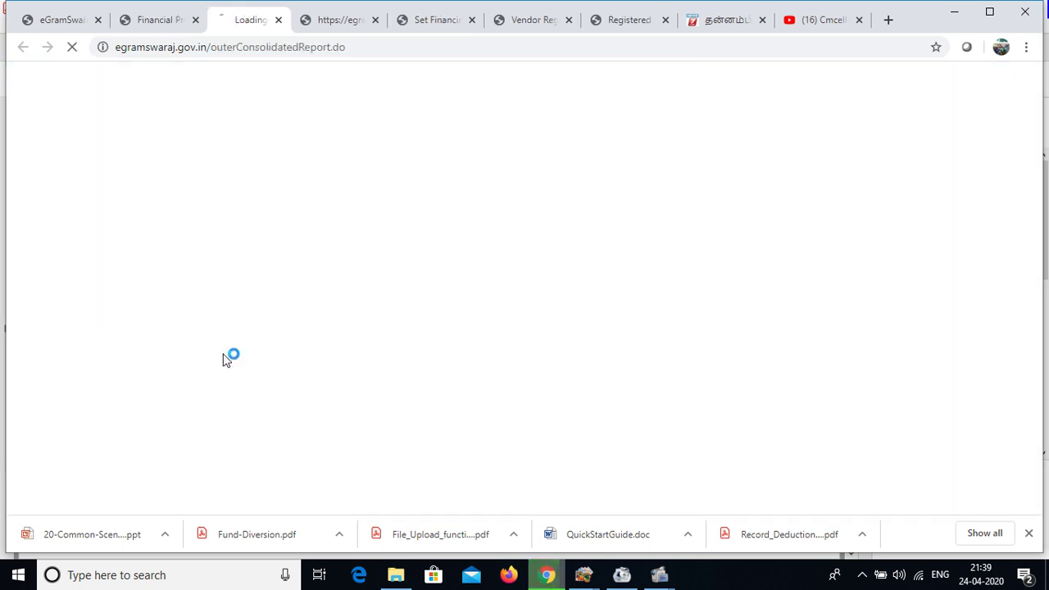
Close the Month Book Closed, Set Financial Year and Vendor Registration report pages that are still open.
left_click(388, 31)
left_click(383, 20)
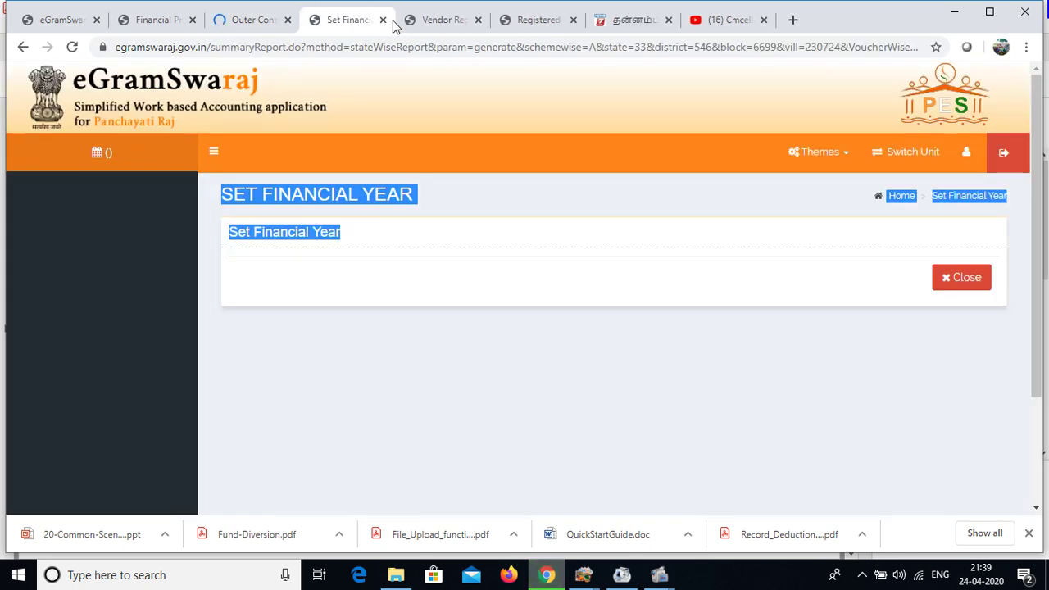
left_click(382, 21)
left_click(383, 21)
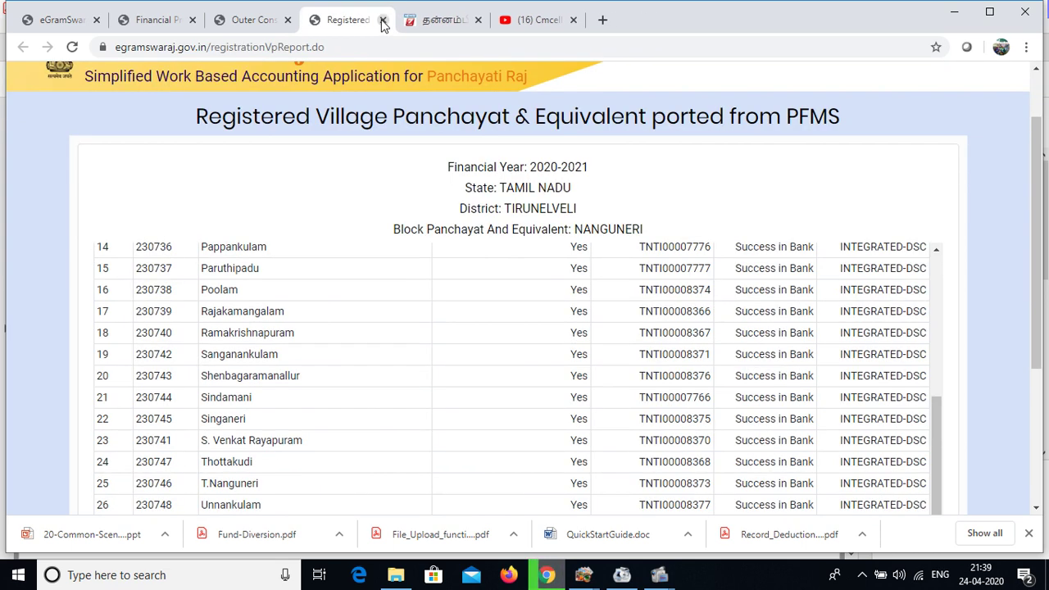
Set the Consolidated abstract register (Format-II) report to financial year 2019-2020, month August and state Tamil Nadu.
left_click(283, 19)
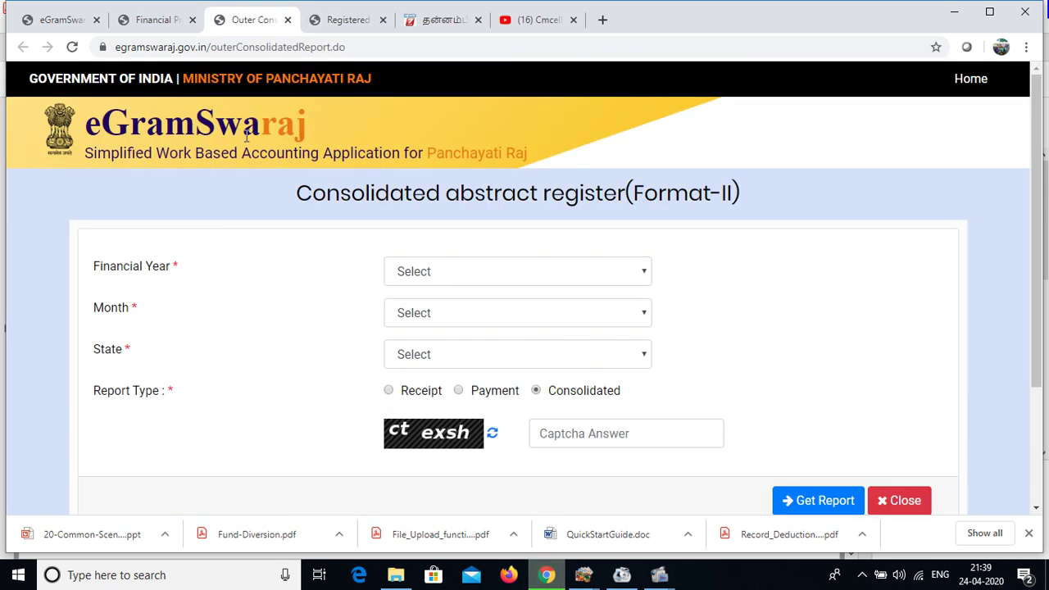
left_click(504, 273)
left_click(477, 452)
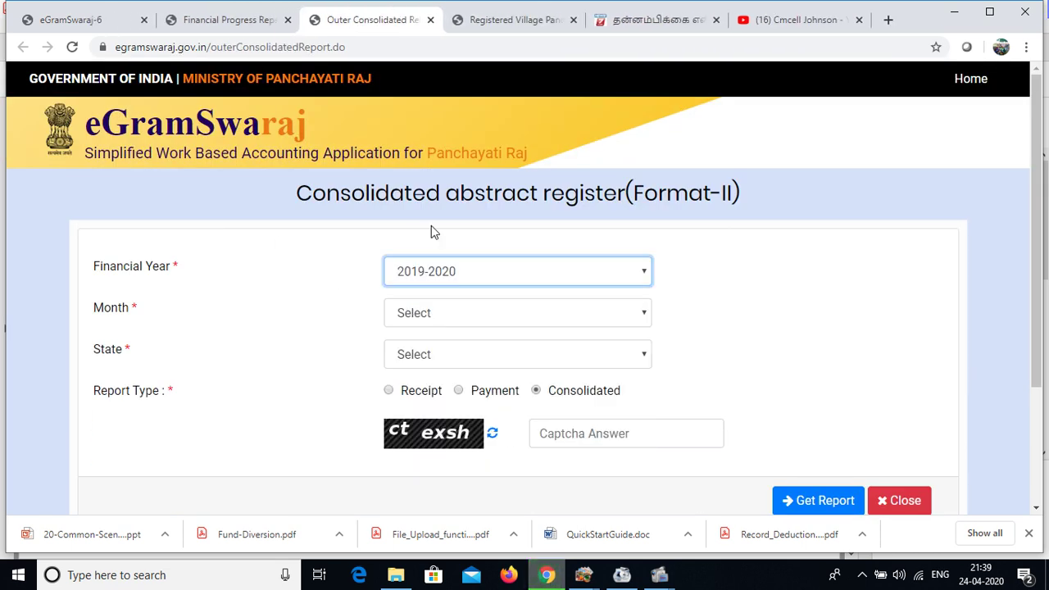
left_click(461, 314)
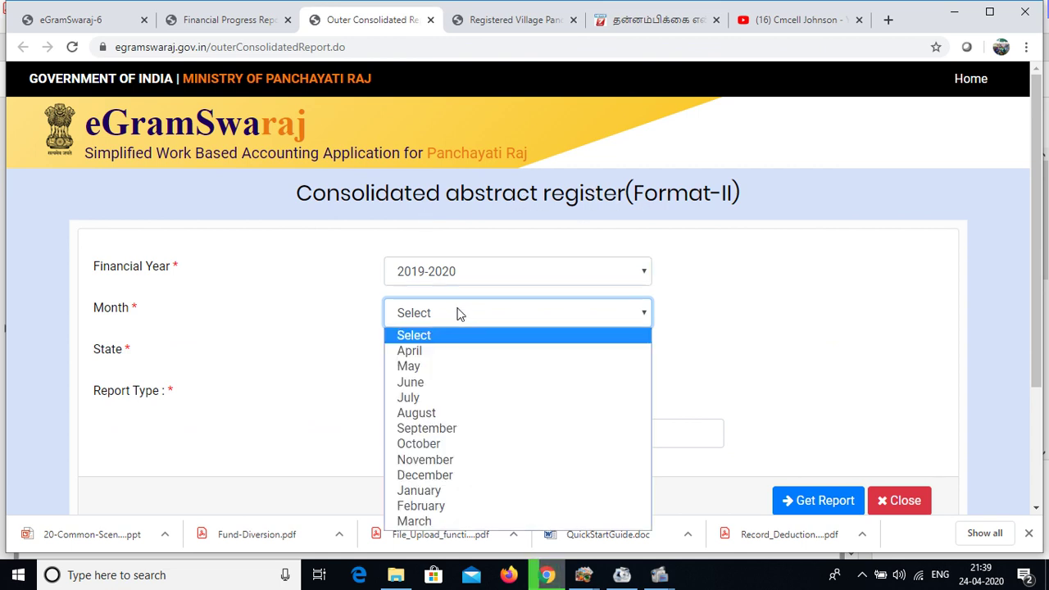
left_click(442, 414)
left_click(446, 359)
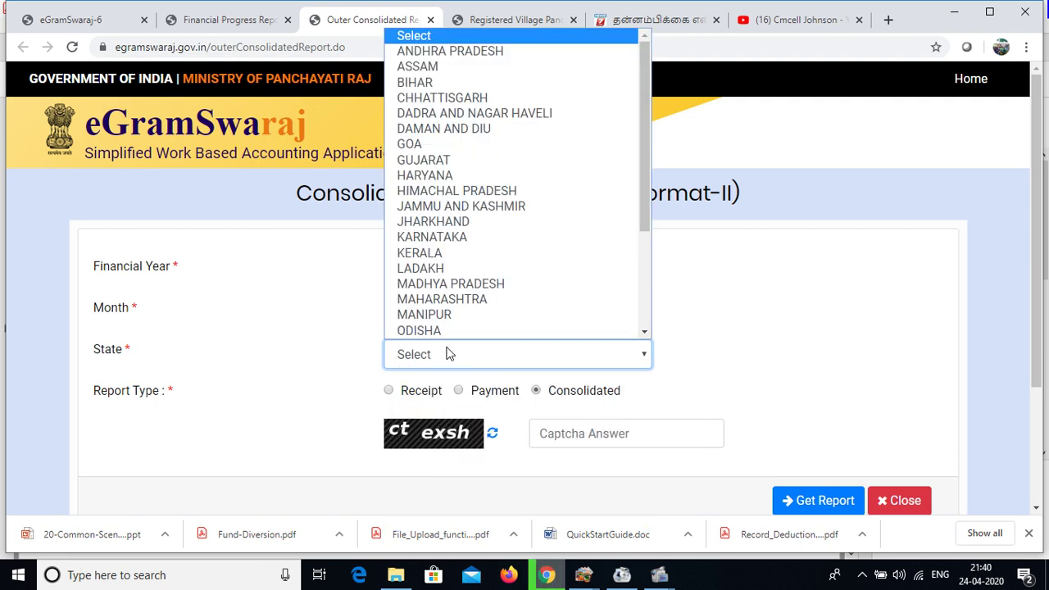
scroll(487, 266, "down", 3)
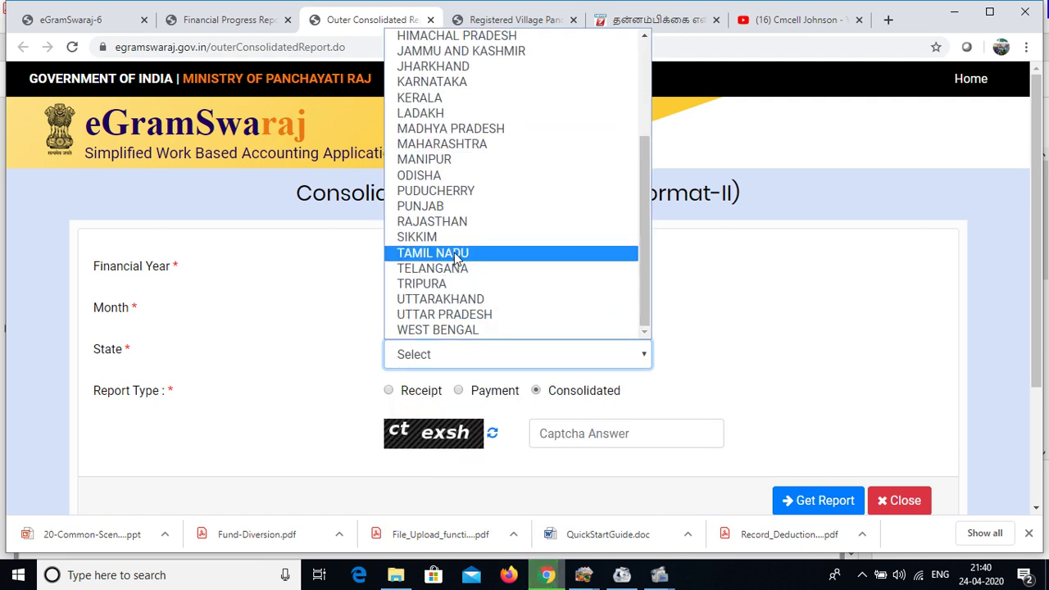
left_click(455, 253)
Choose Village Panchayat as the accounting unit, with Tirunelveli district, Nanguneri block and Alagappapuram village.
left_click(467, 393)
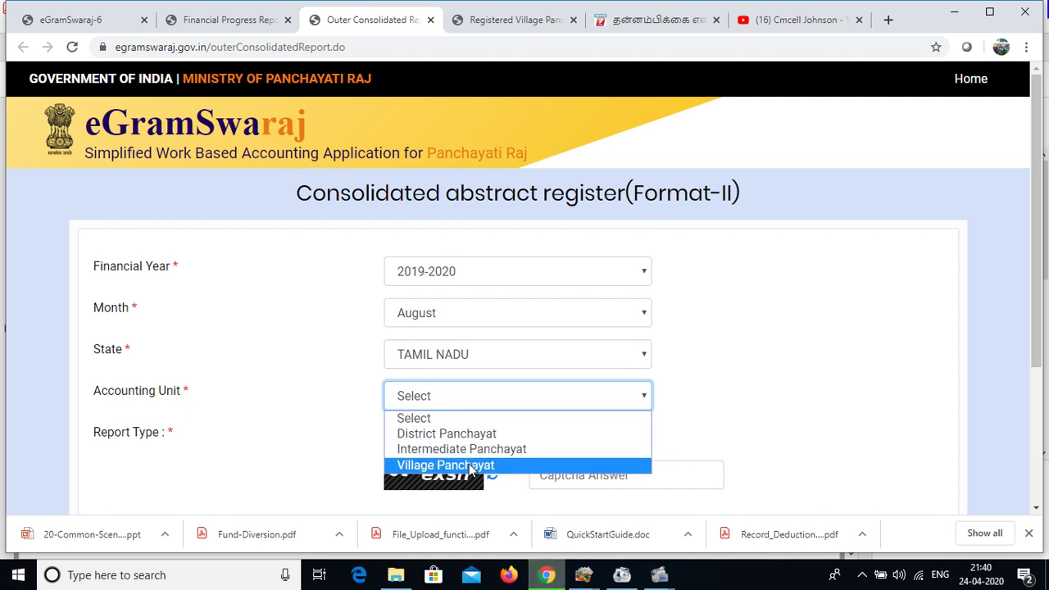
left_click(470, 466)
scroll(433, 237, "down", 3)
left_click(428, 208)
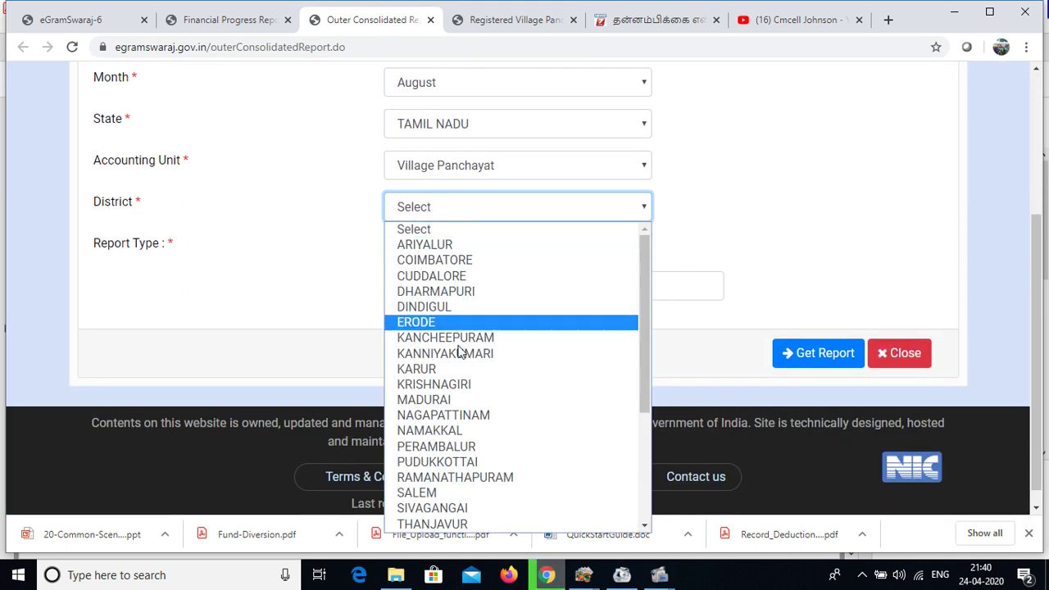
scroll(459, 352, "down", 3)
left_click(467, 417)
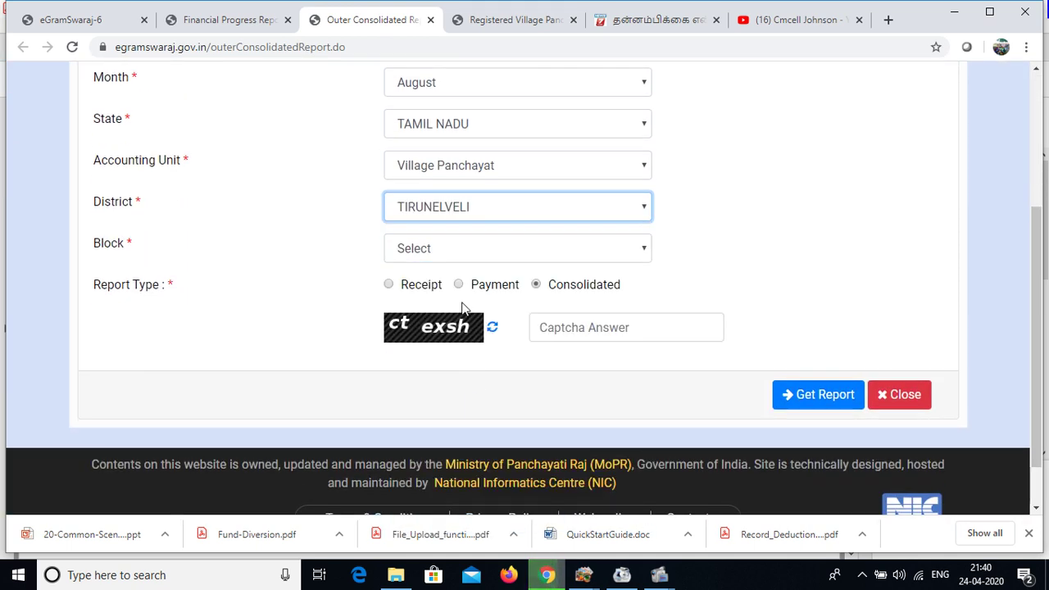
left_click(438, 258)
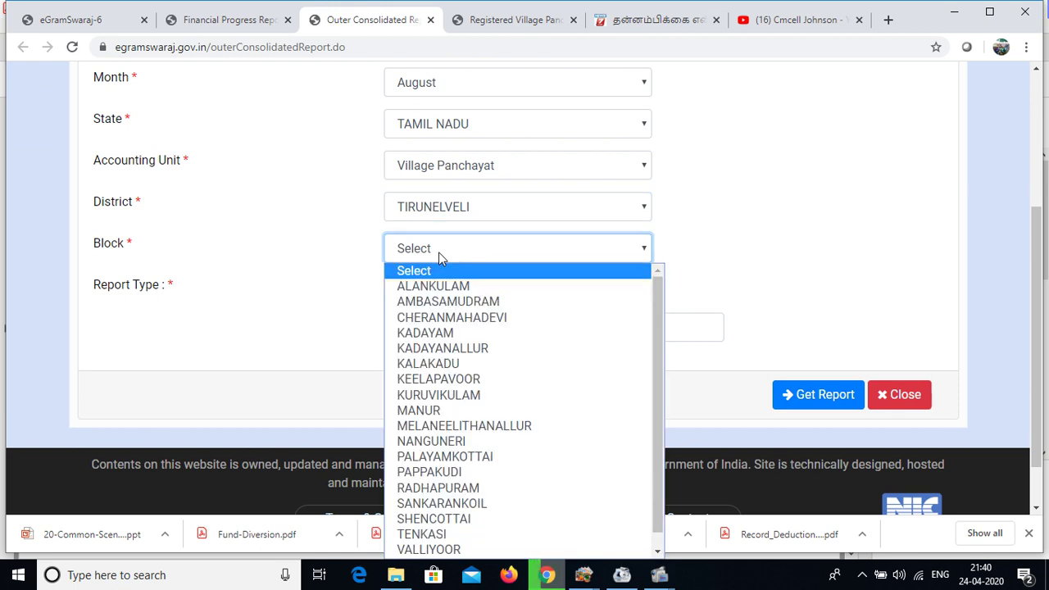
left_click(450, 440)
left_click(459, 295)
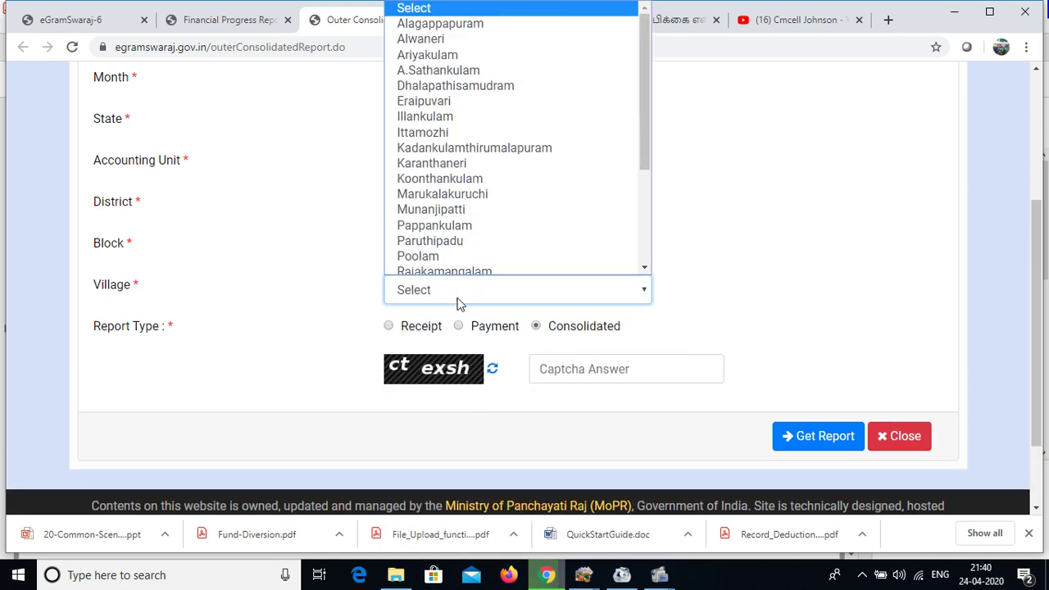
left_click(467, 21)
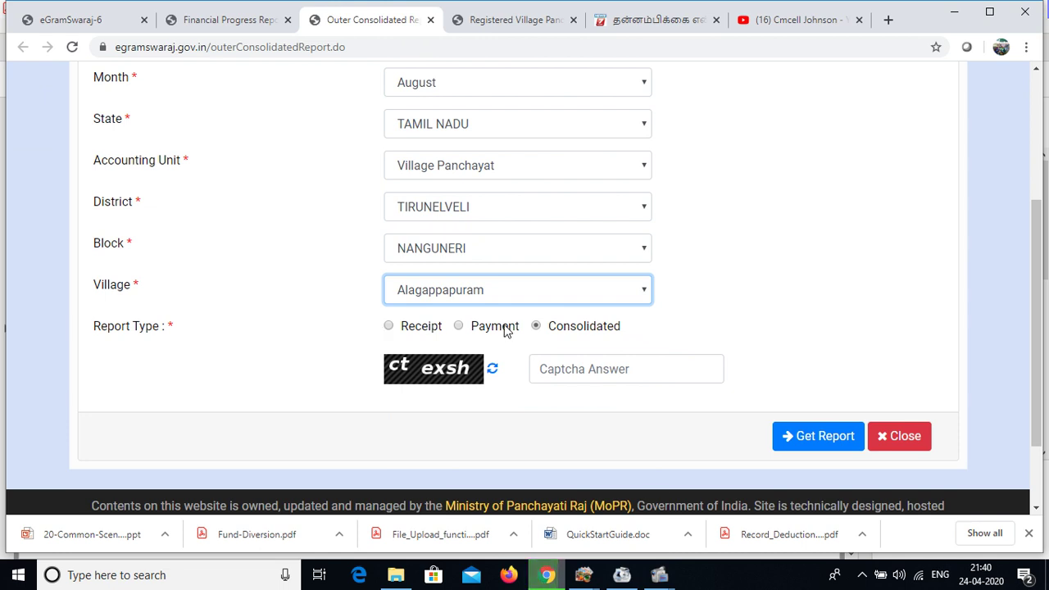
Enter the captcha answer and generate the Consolidated report for Alagappapuram.
left_click(571, 368)
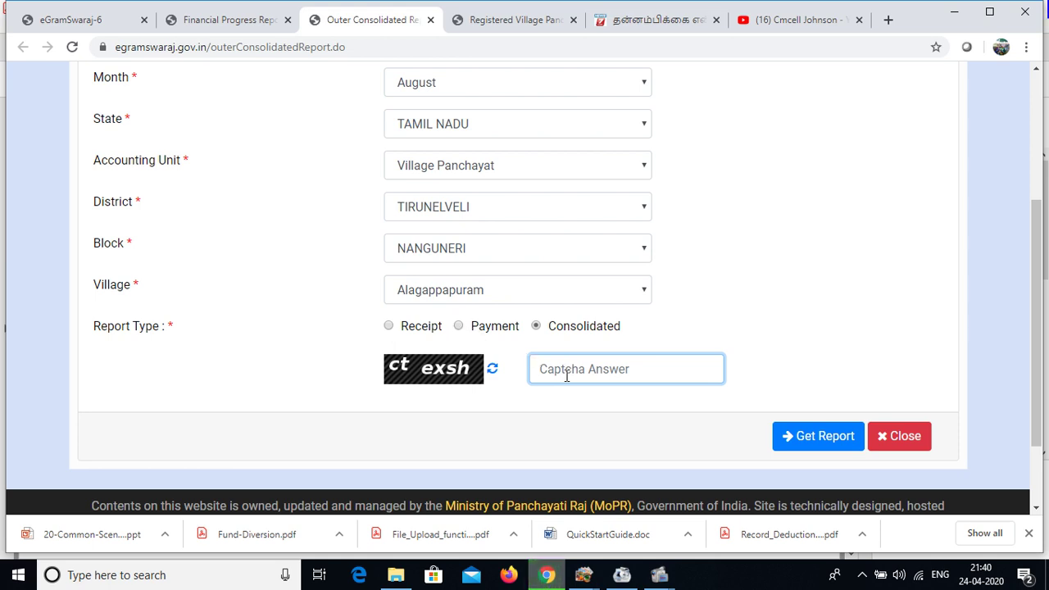
type("c")
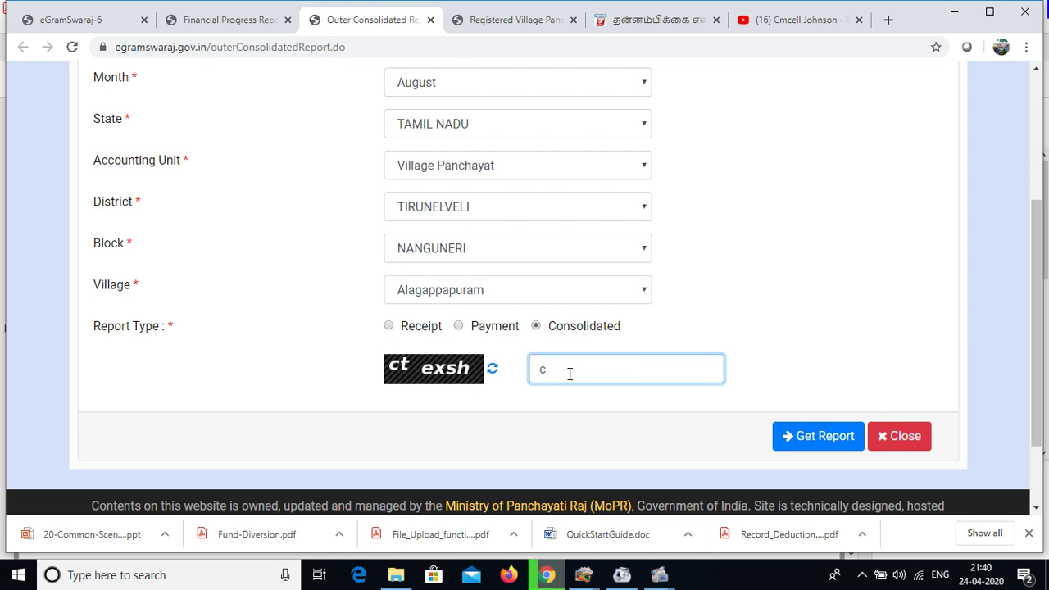
scroll(463, 143, "up", 1)
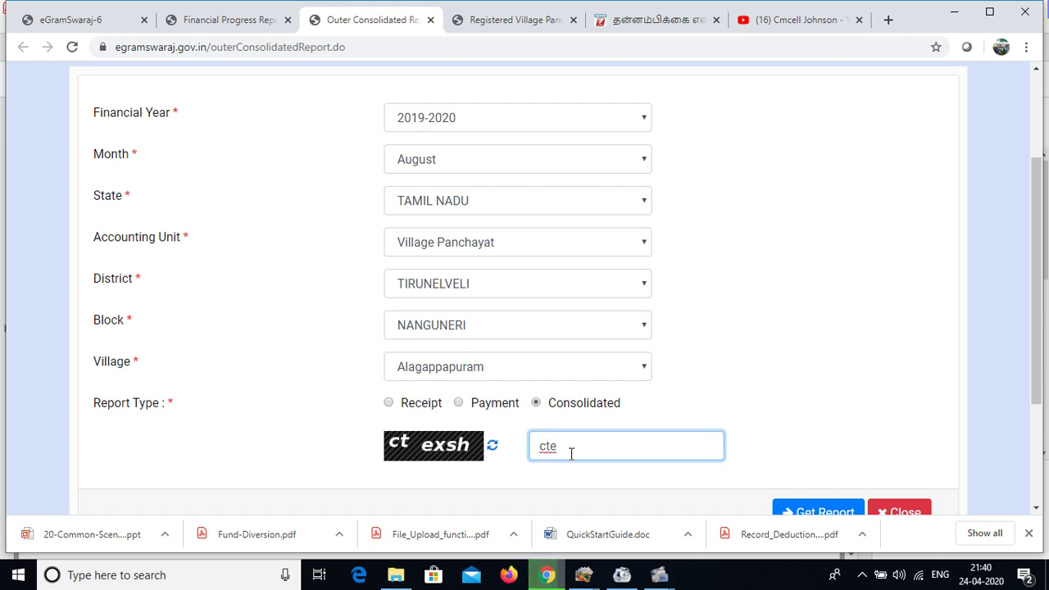
type("s")
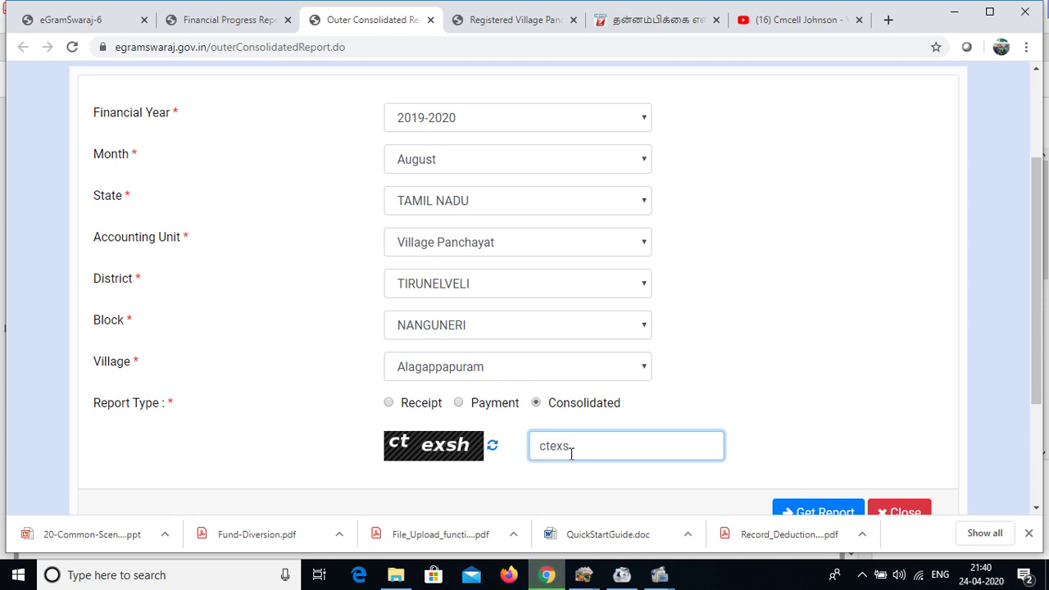
type("h")
scroll(762, 395, "down", 3)
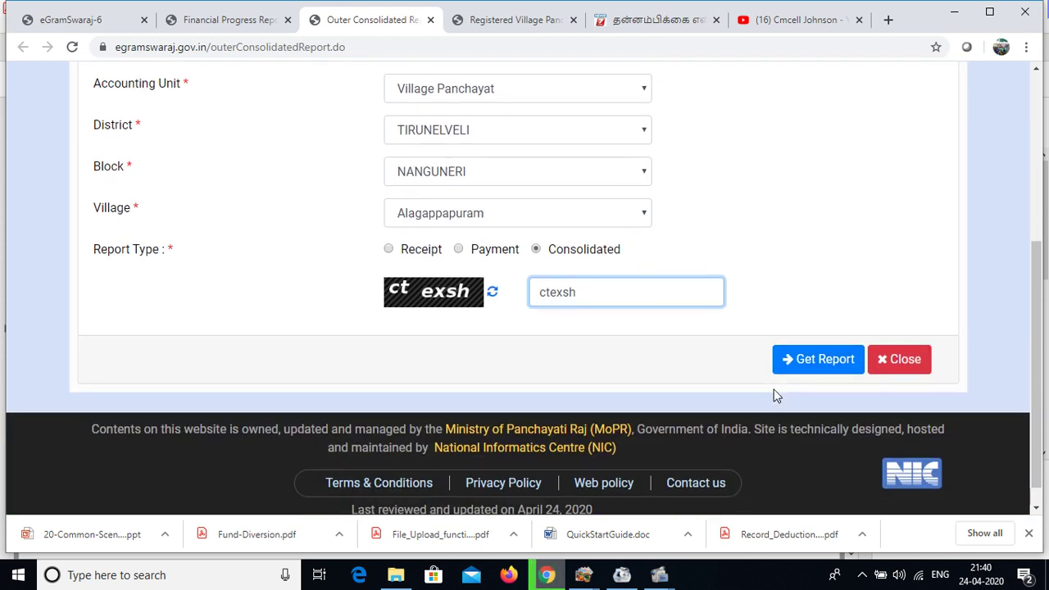
left_click(809, 369)
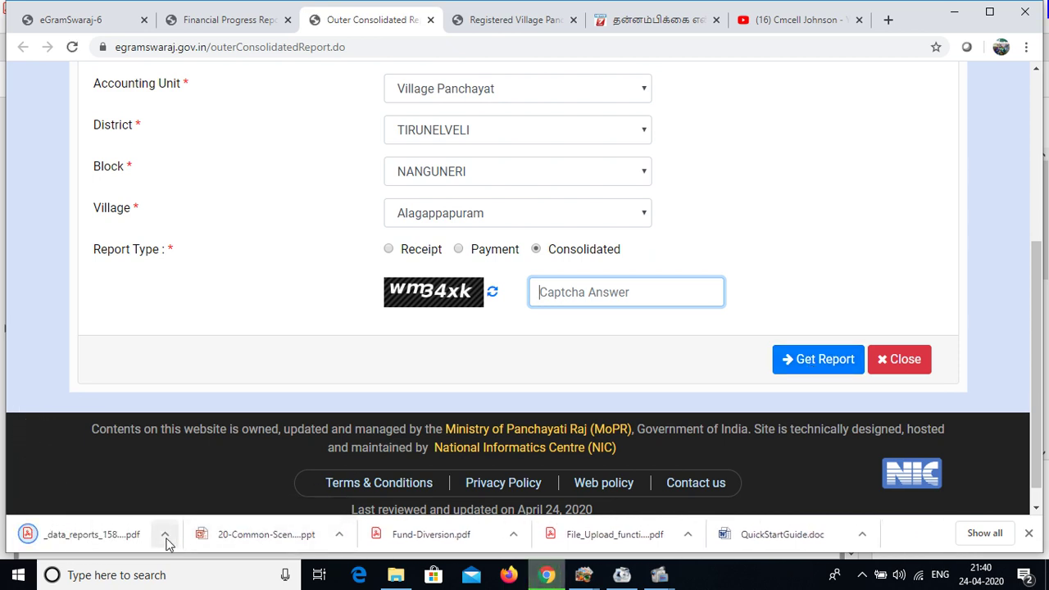
Locate the downloaded abstract register PDF in the Downloads folder and open it.
left_click(165, 534)
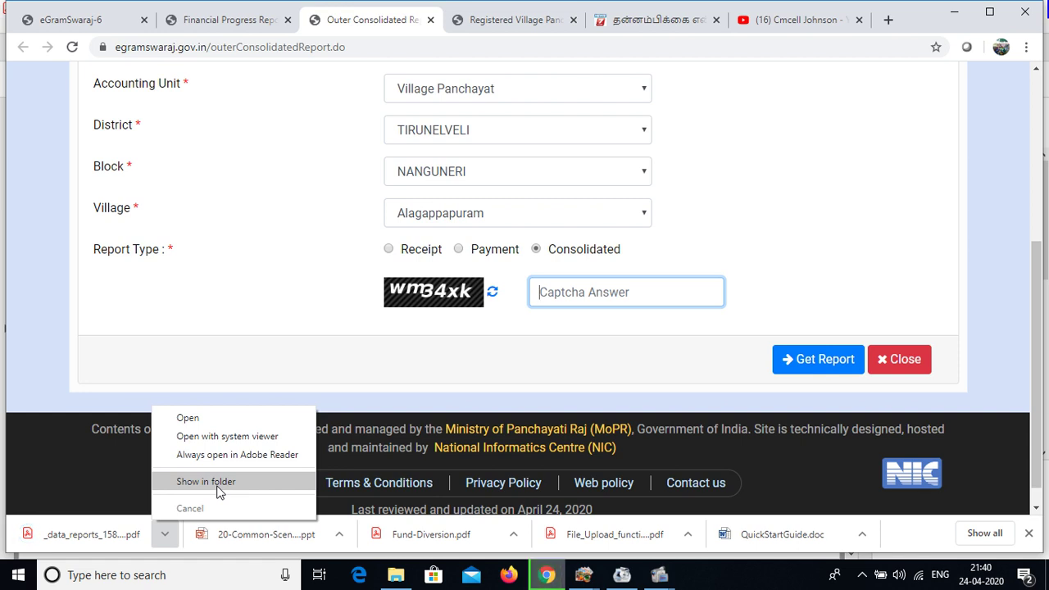
left_click(206, 482)
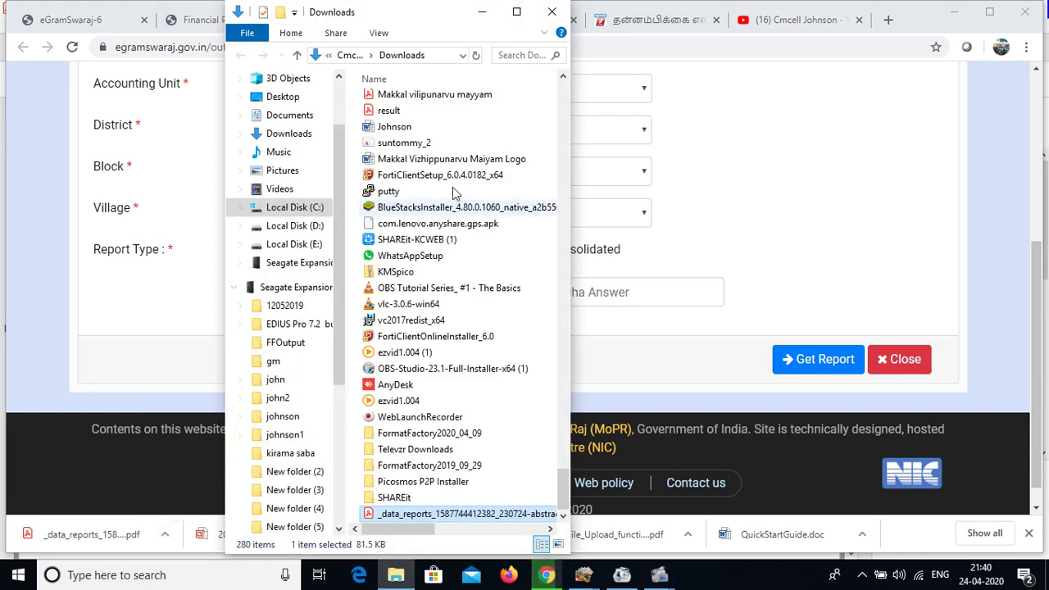
double_click(422, 515)
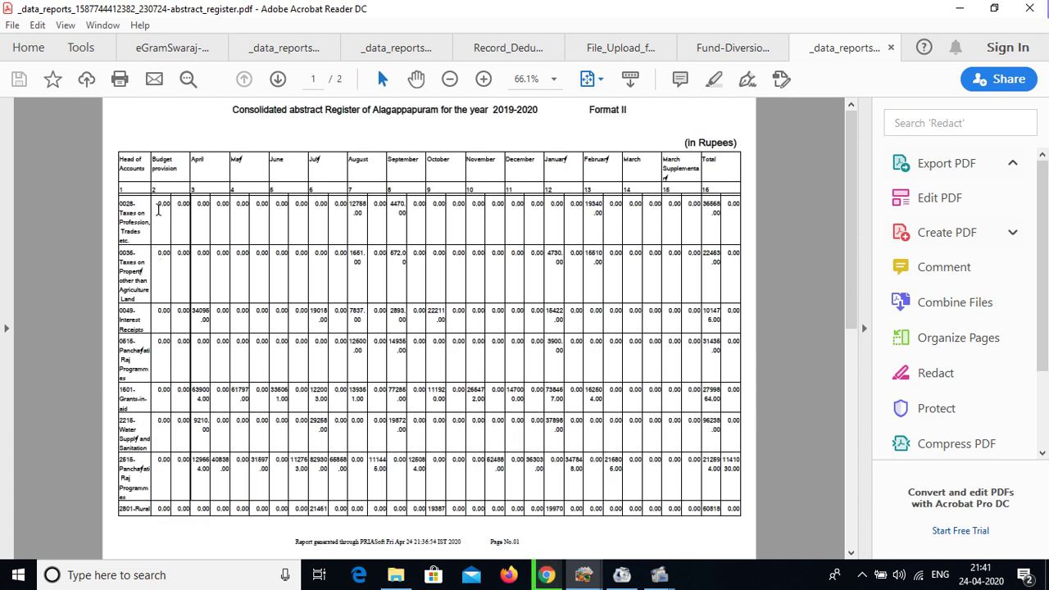
Examine the August and total amounts across the register's heads of accounts, and put away the PDF and the Downloads folder.
left_click(483, 79)
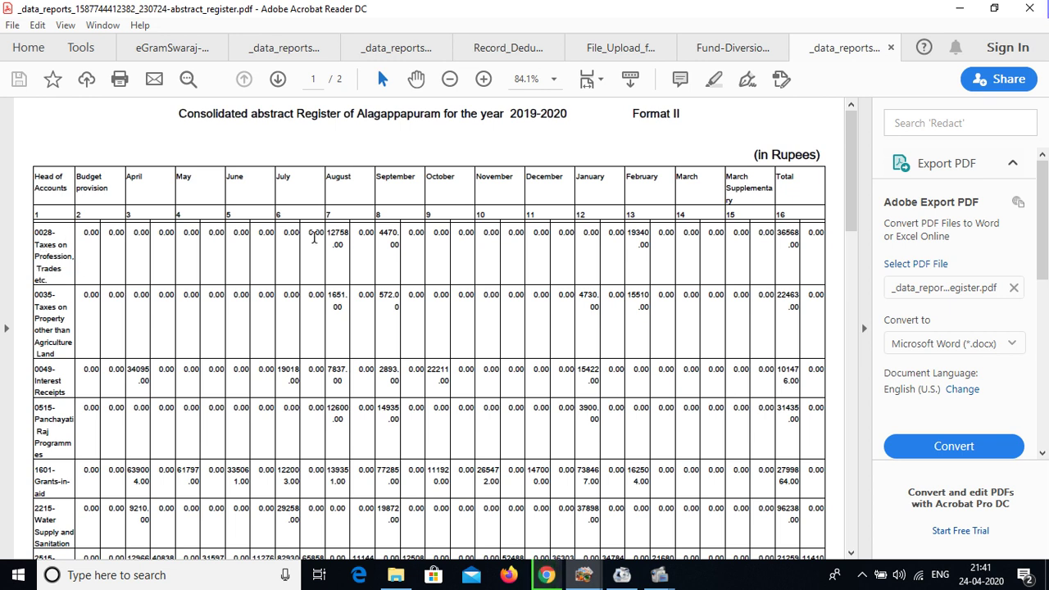
left_click_drag(328, 232, 340, 248)
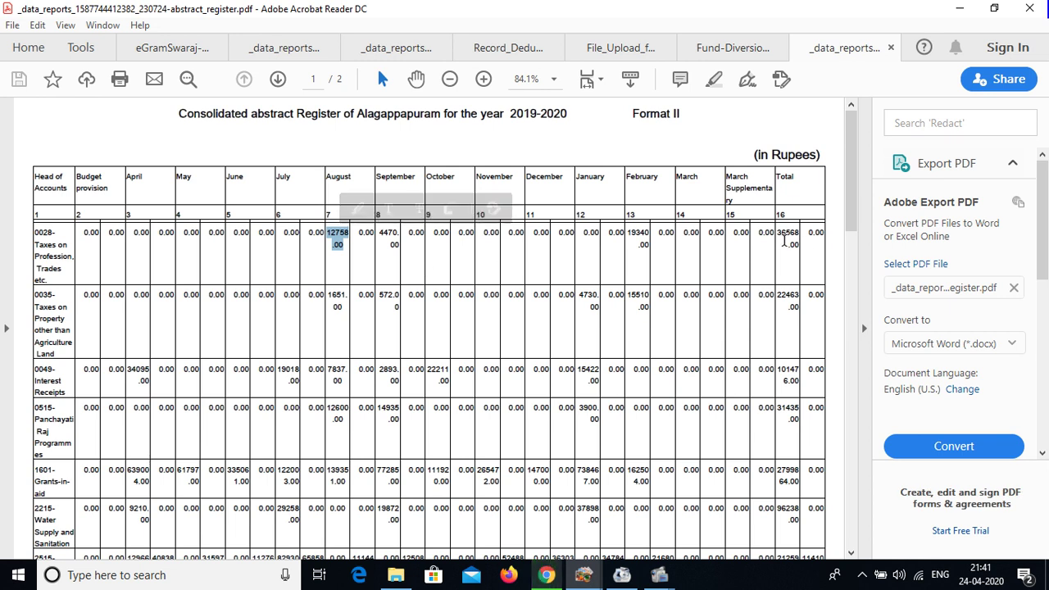
left_click_drag(784, 238, 800, 251)
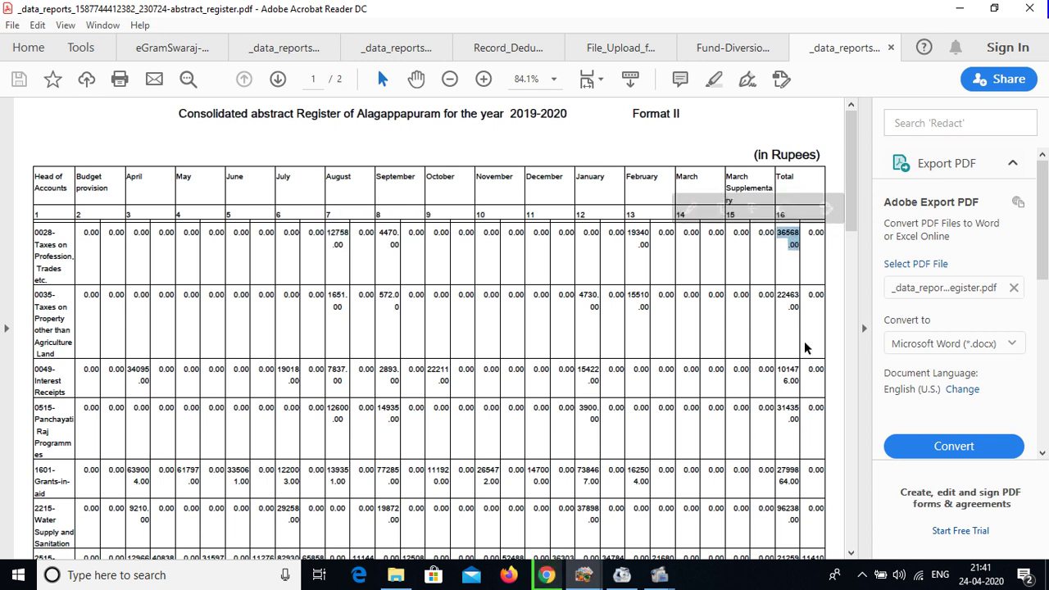
scroll(805, 348, "down", 3)
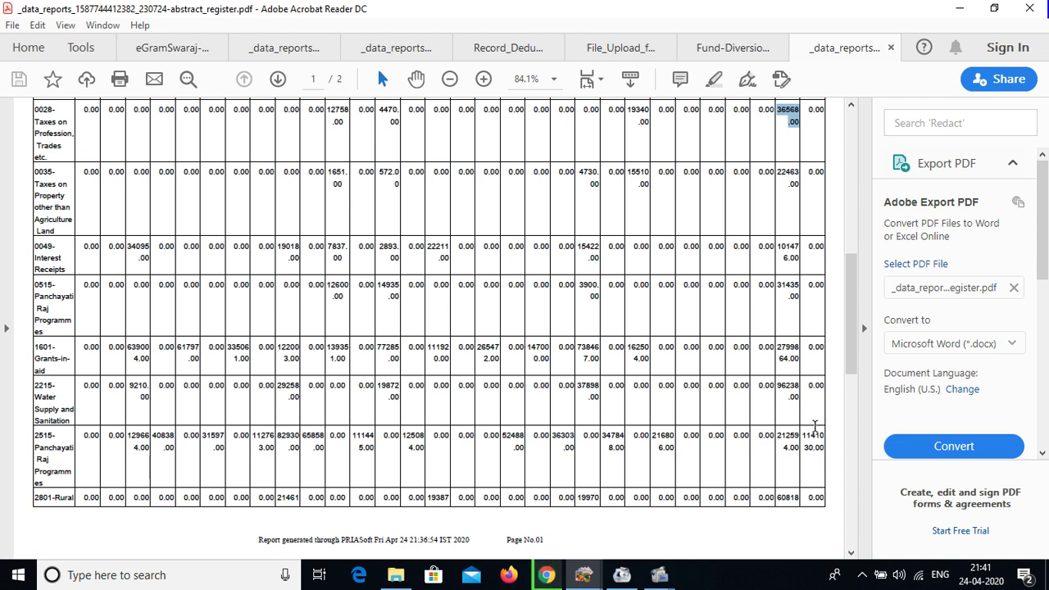
scroll(778, 377, "down", 2)
scroll(637, 344, "up", 3)
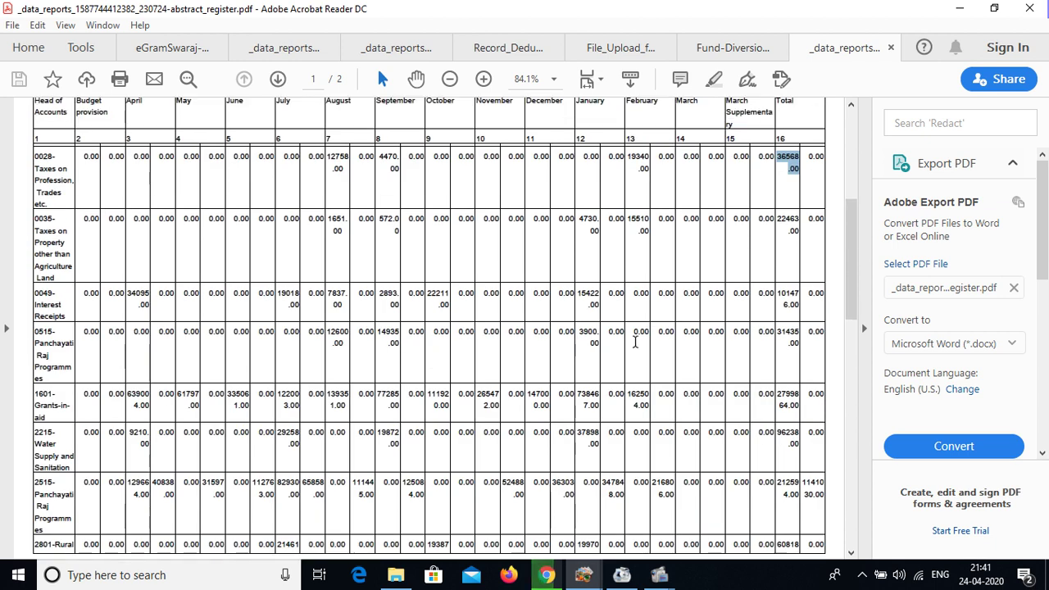
scroll(634, 343, "up", 1)
left_click(1029, 9)
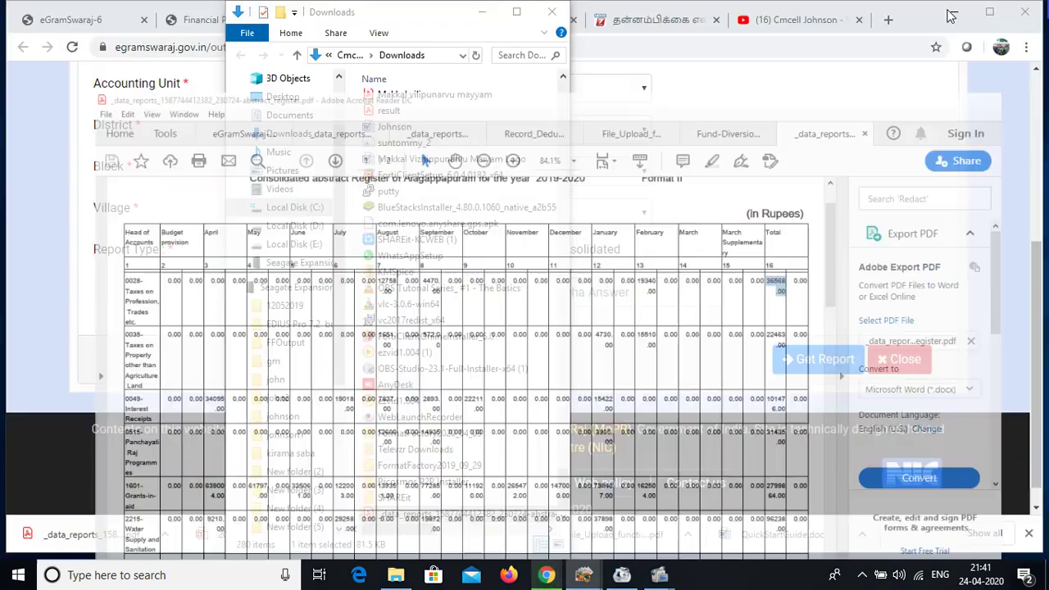
left_click(551, 11)
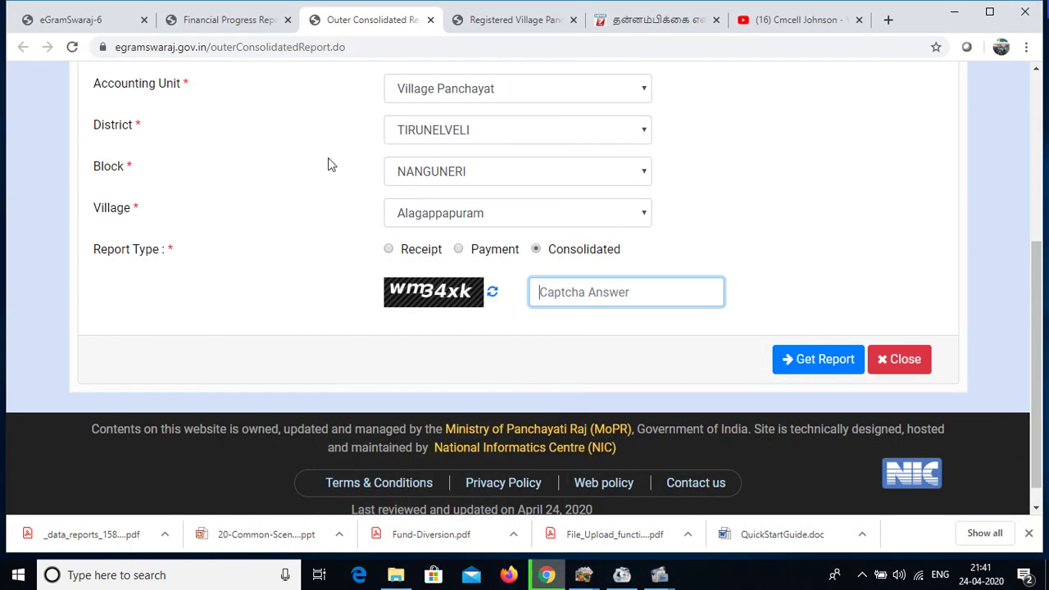
Return to the Financial Progress page and open the Monthly Reconciliation Statement (Format-III) from the MAS Registers section.
scroll(328, 164, "up", 3)
left_click(231, 30)
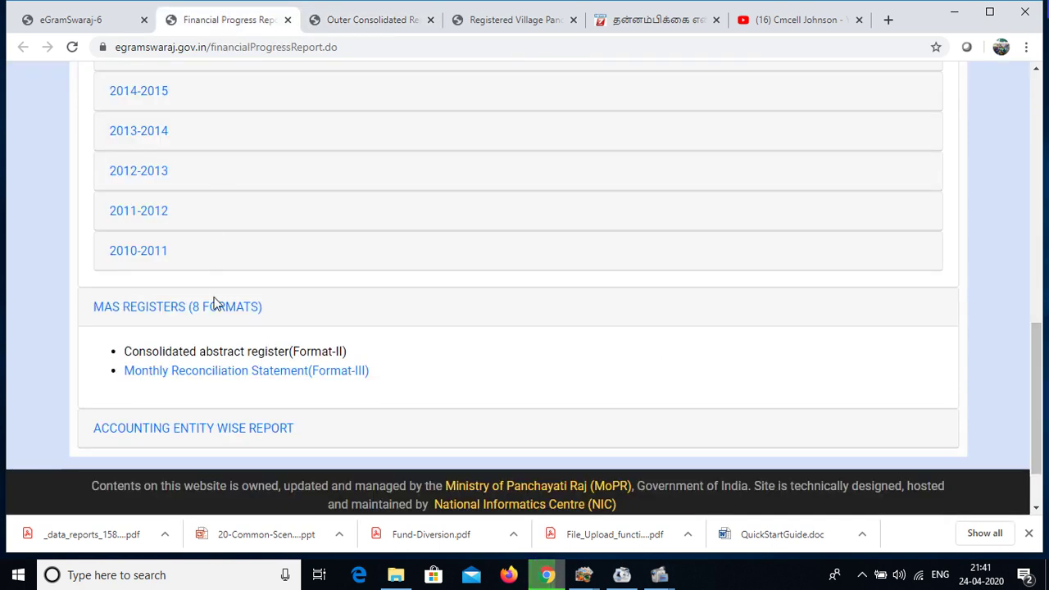
left_click(253, 375)
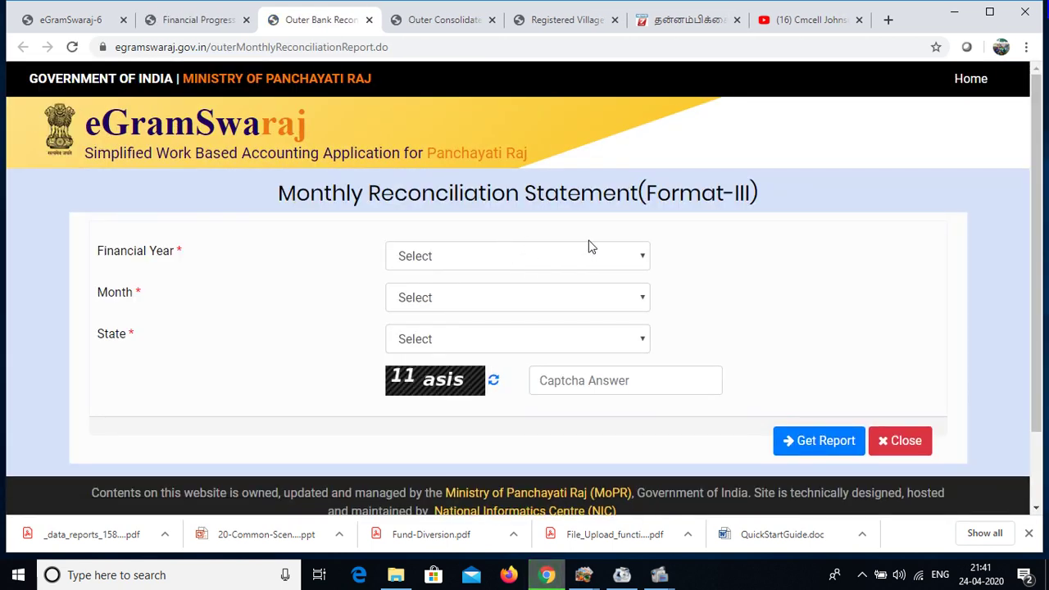
Set the Monthly Reconciliation Statement to financial year 2019-2020, month May and state Tamil Nadu.
left_click(504, 266)
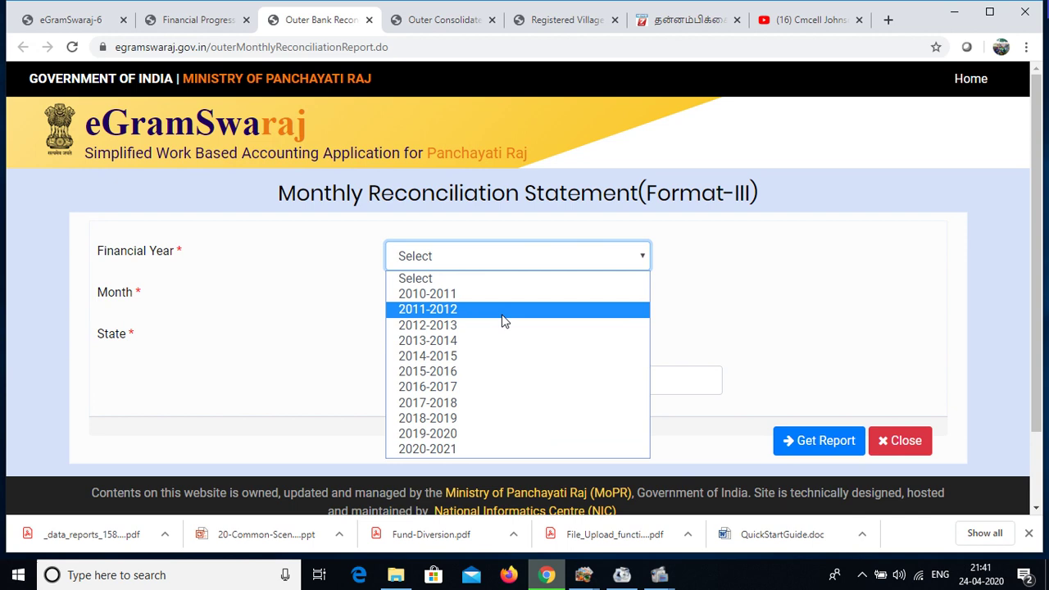
left_click(461, 433)
left_click(442, 303)
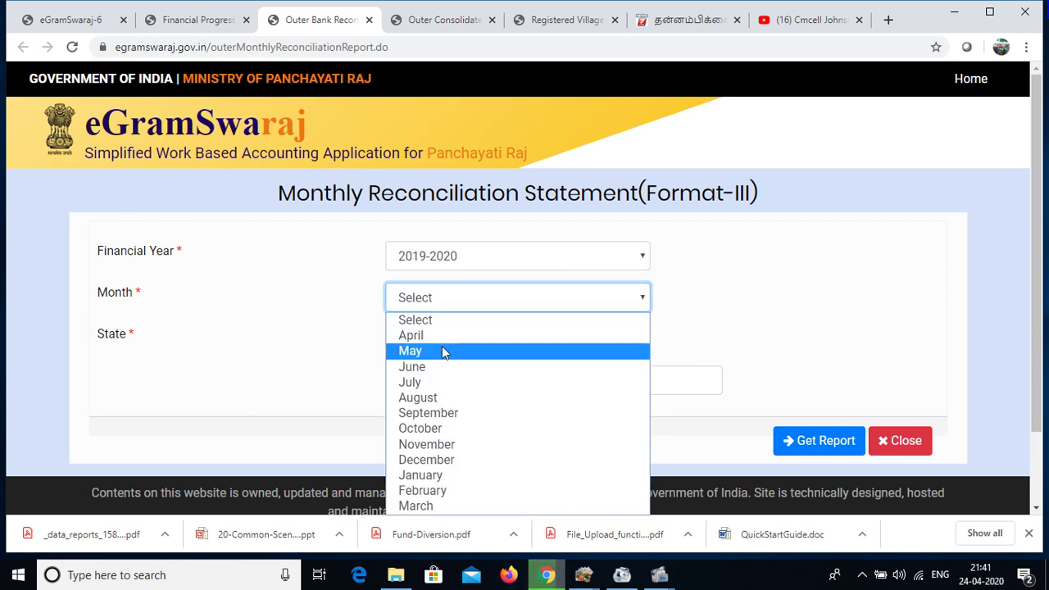
left_click(442, 348)
left_click(437, 337)
scroll(451, 205, "down", 3)
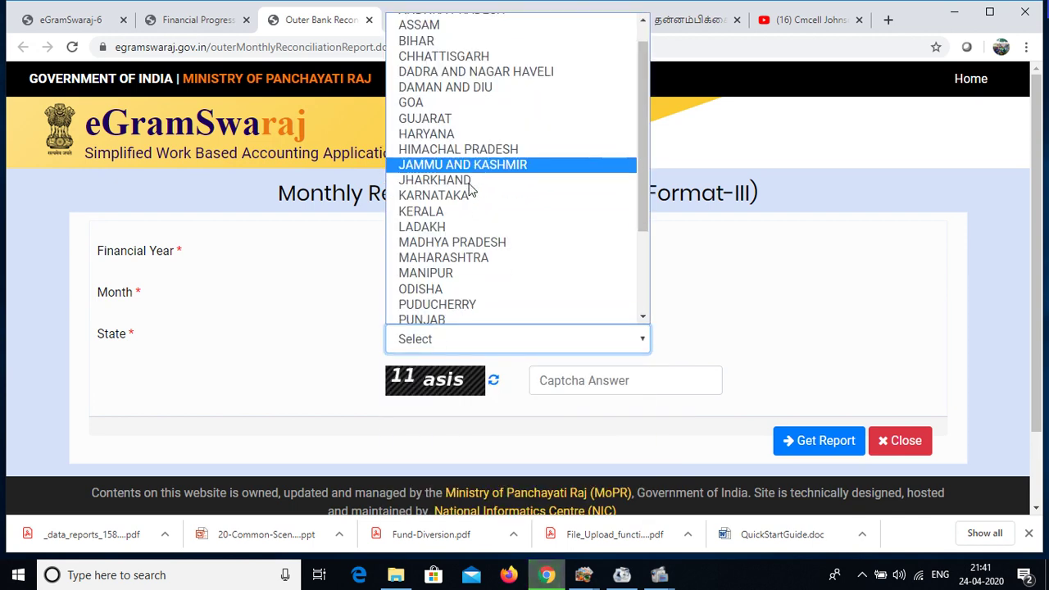
left_click(453, 237)
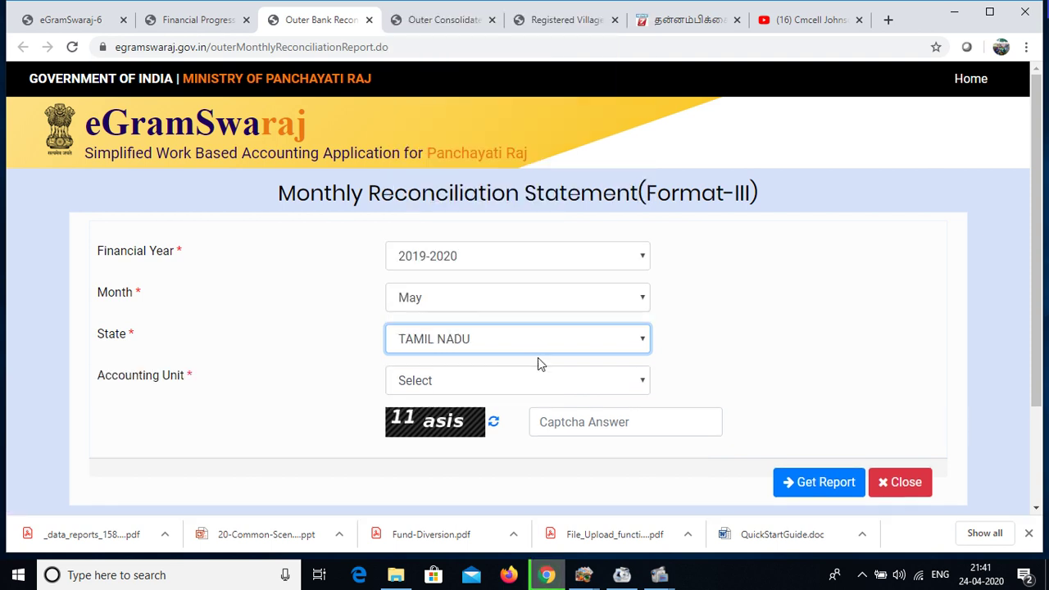
Set the reconciliation statement's accounting unit to Village Panchayat and the district to Tirunelveli.
left_click(489, 381)
left_click(475, 455)
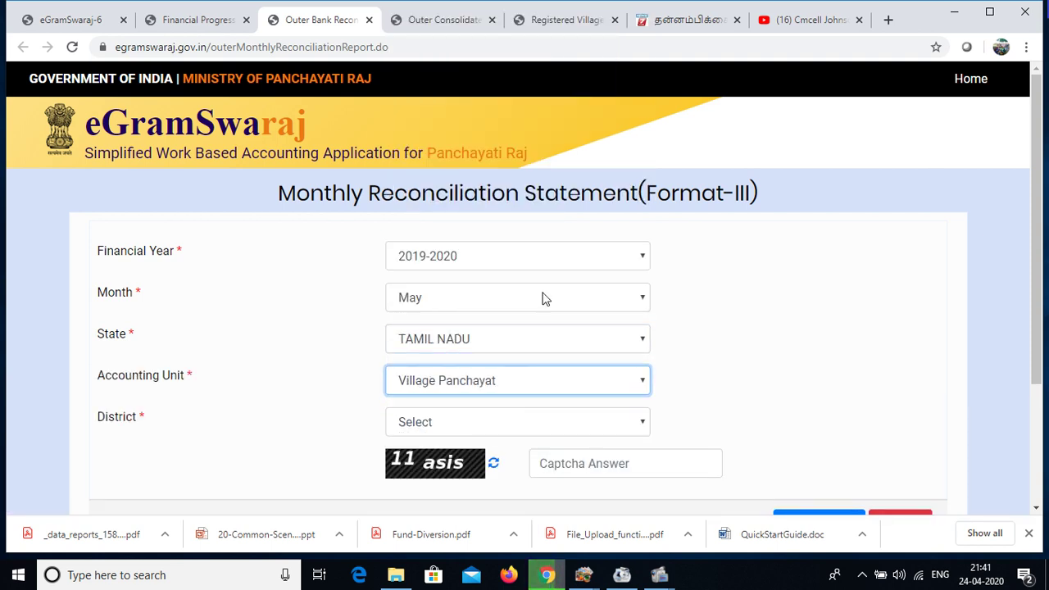
scroll(544, 297, "down", 2)
left_click(467, 268)
scroll(482, 348, "down", 3)
scroll(482, 361, "down", 1)
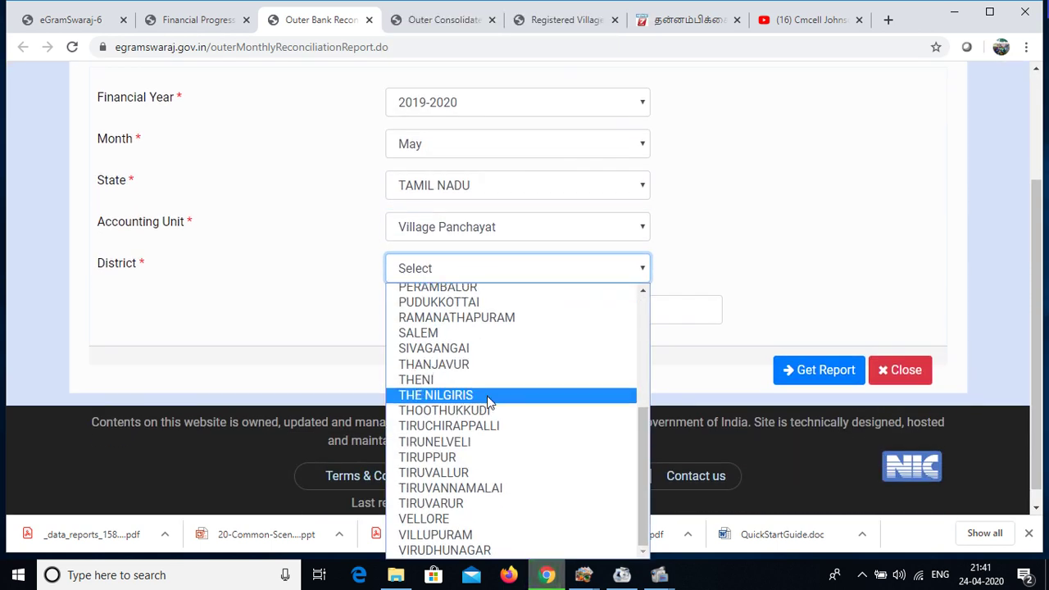
left_click(476, 440)
Choose Nanguneri as the block and Alagappapuram as the village for the reconciliation statement.
left_click(468, 311)
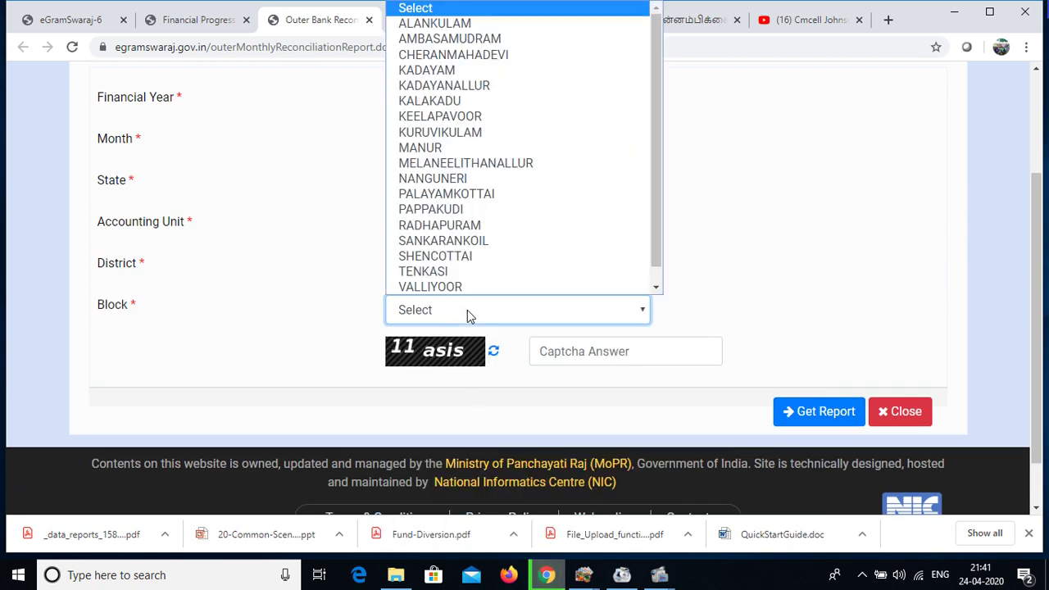
left_click(467, 177)
left_click(490, 351)
left_click(483, 49)
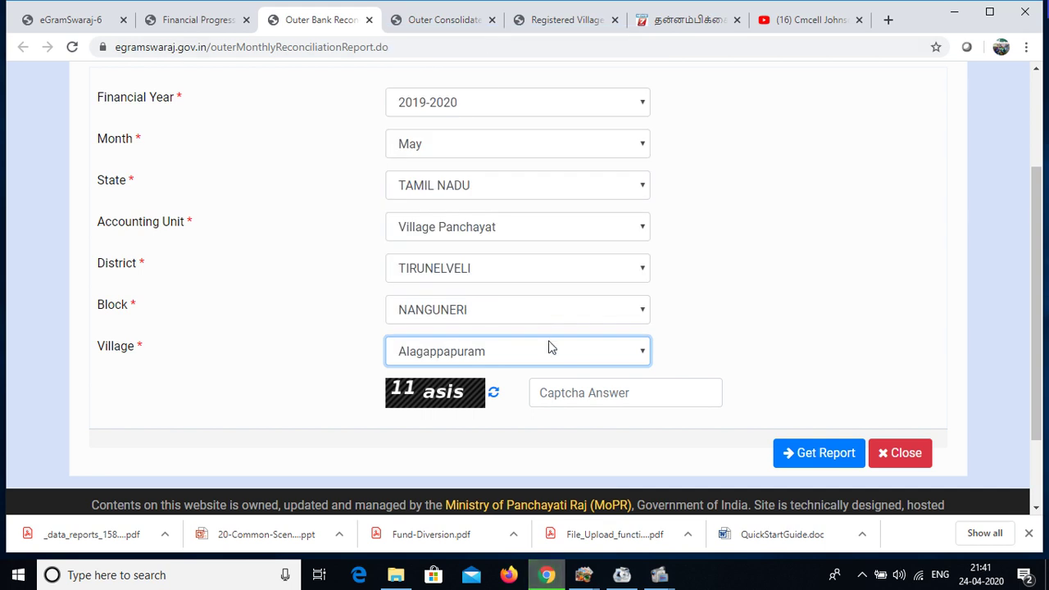
Fill in the captcha answer and generate the Monthly Reconciliation Statement report.
left_click(564, 389)
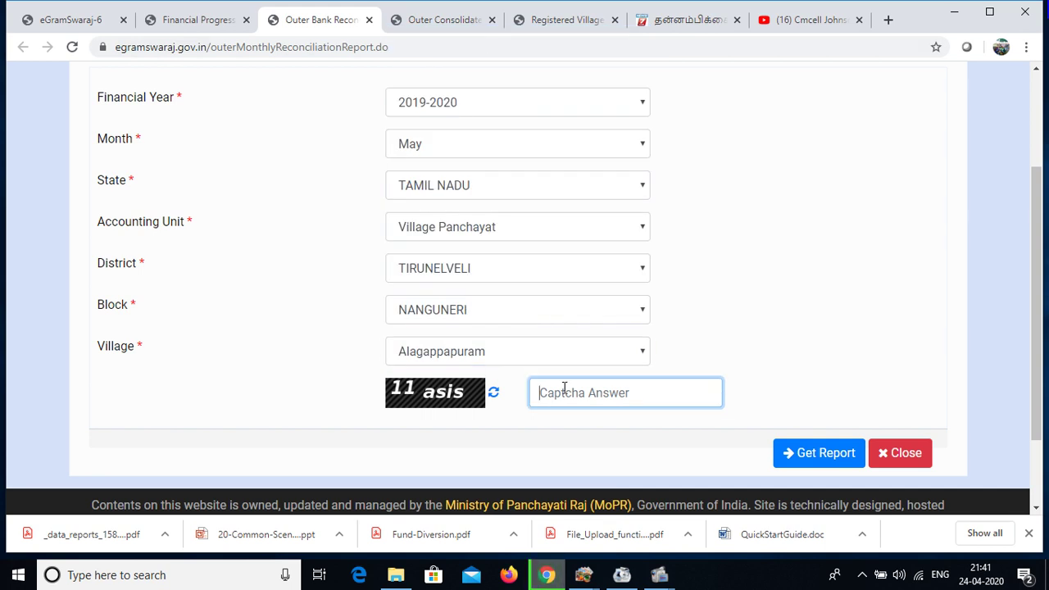
type("11as")
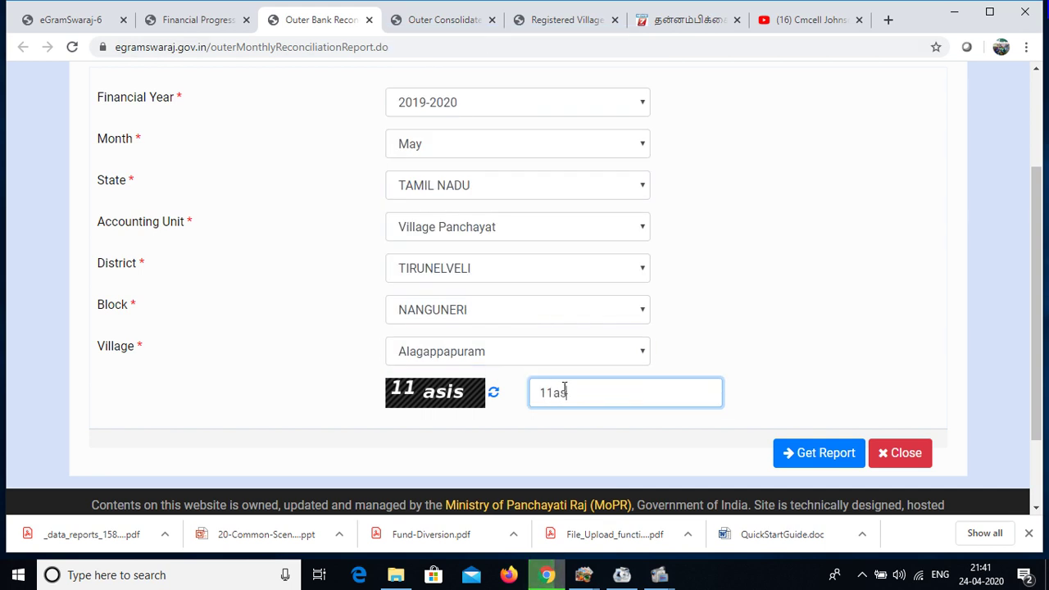
type("is")
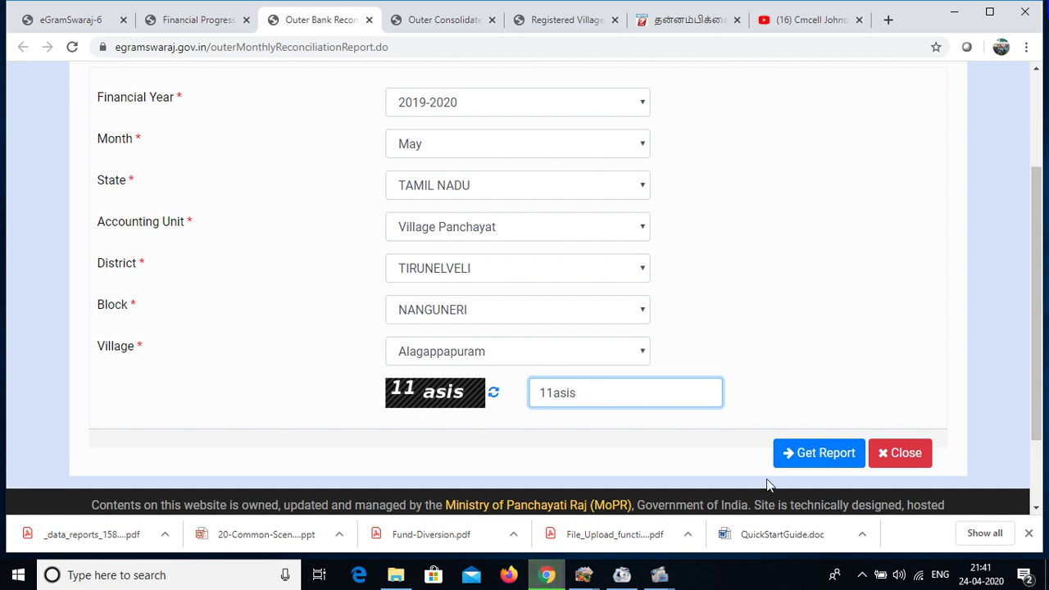
left_click(819, 453)
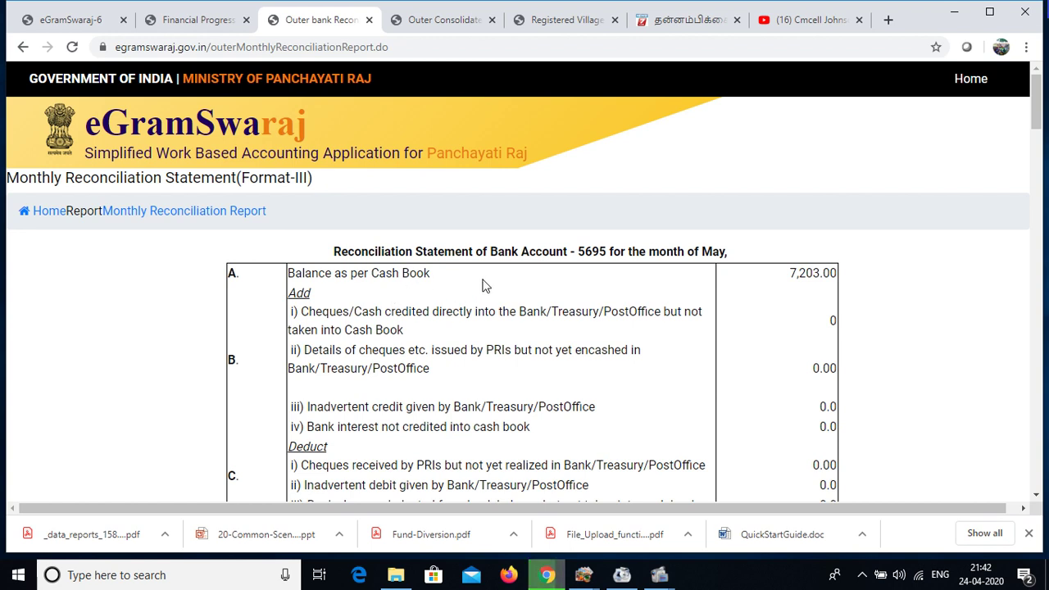
Examine the cash book and bank balances in the reconciliation statements of the first two bank accounts.
mouse_move(784, 271)
left_mouse_down()
mouse_move(815, 274)
mouse_move(796, 281)
left_mouse_up()
scroll(501, 332, "down", 2)
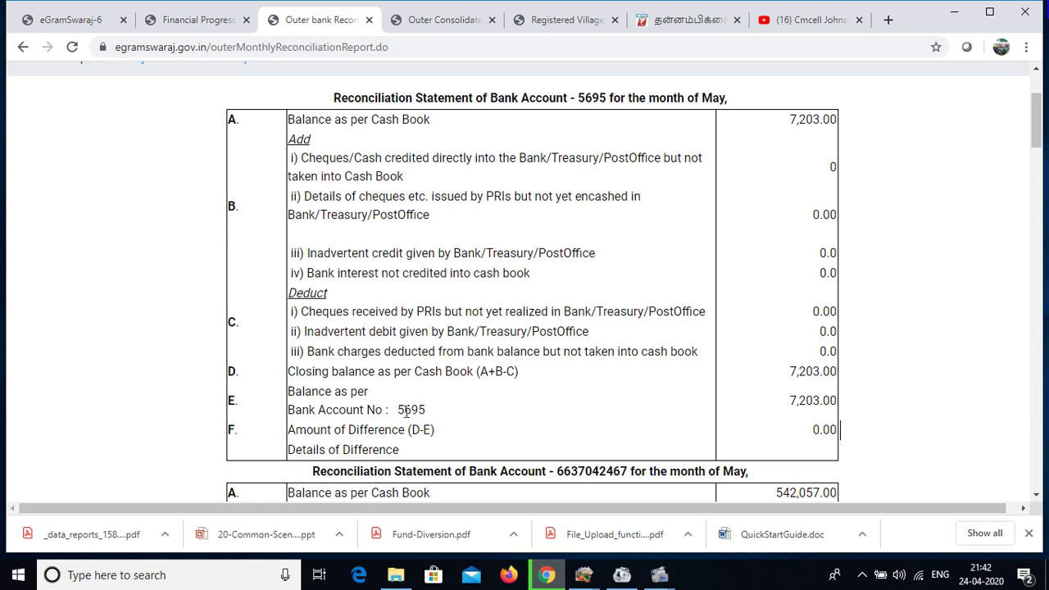
left_click_drag(397, 410, 829, 402)
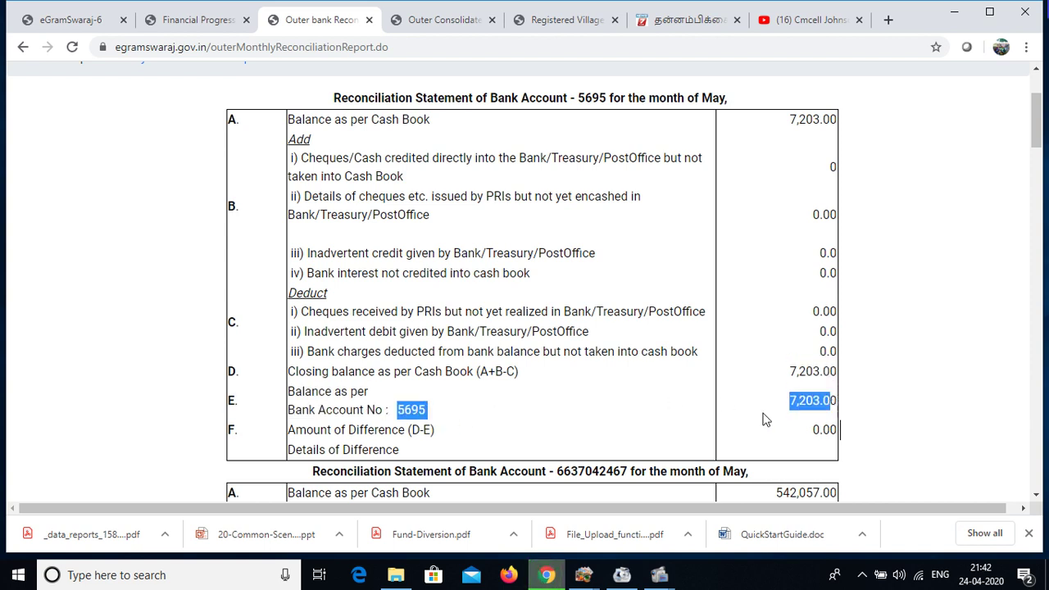
scroll(489, 413, "down", 1)
scroll(489, 413, "down", 1)
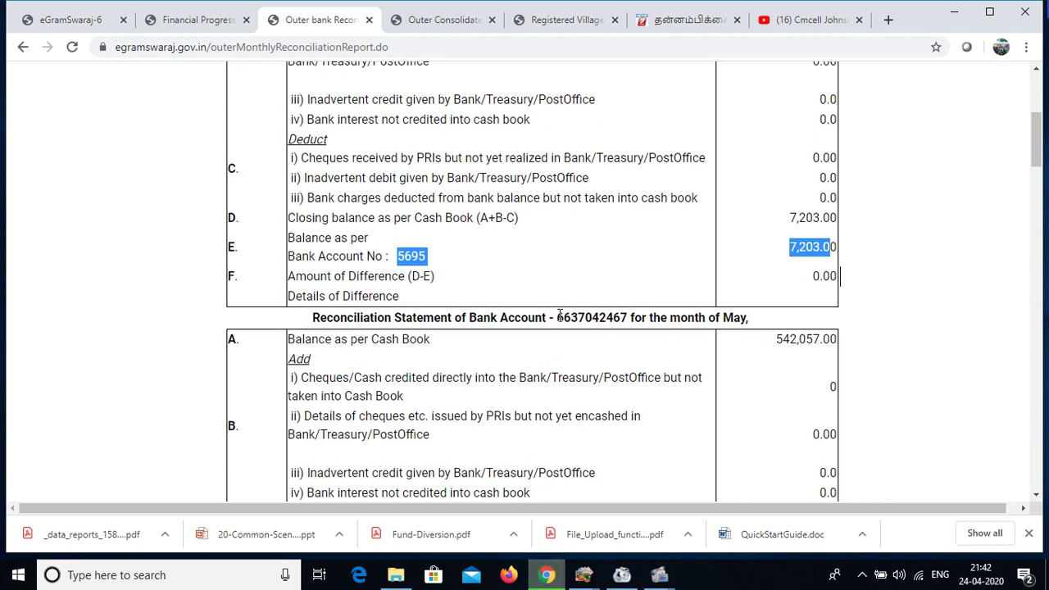
left_click_drag(558, 317, 620, 318)
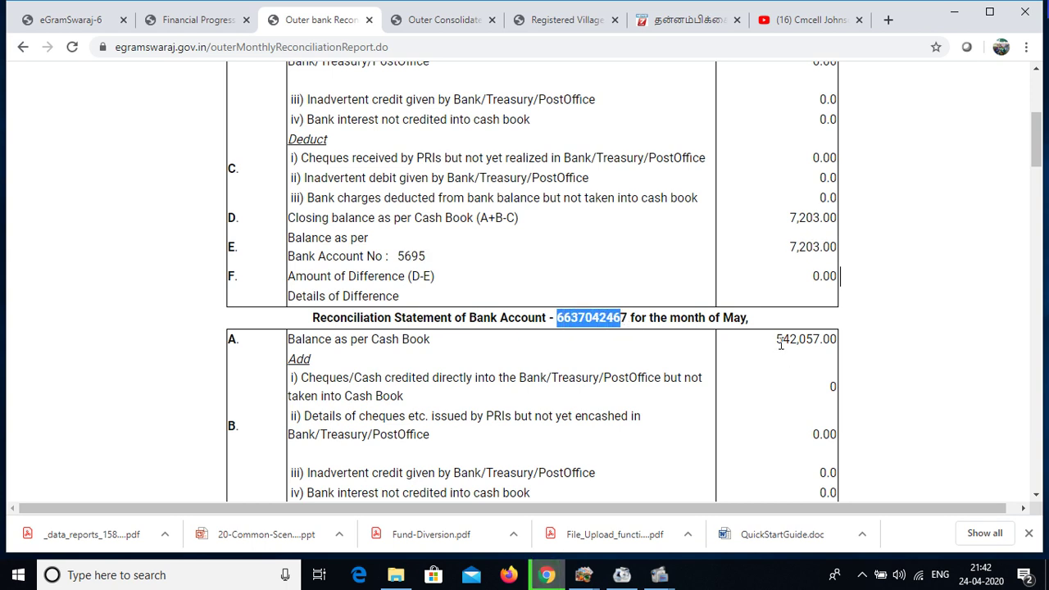
left_click_drag(779, 340, 857, 327)
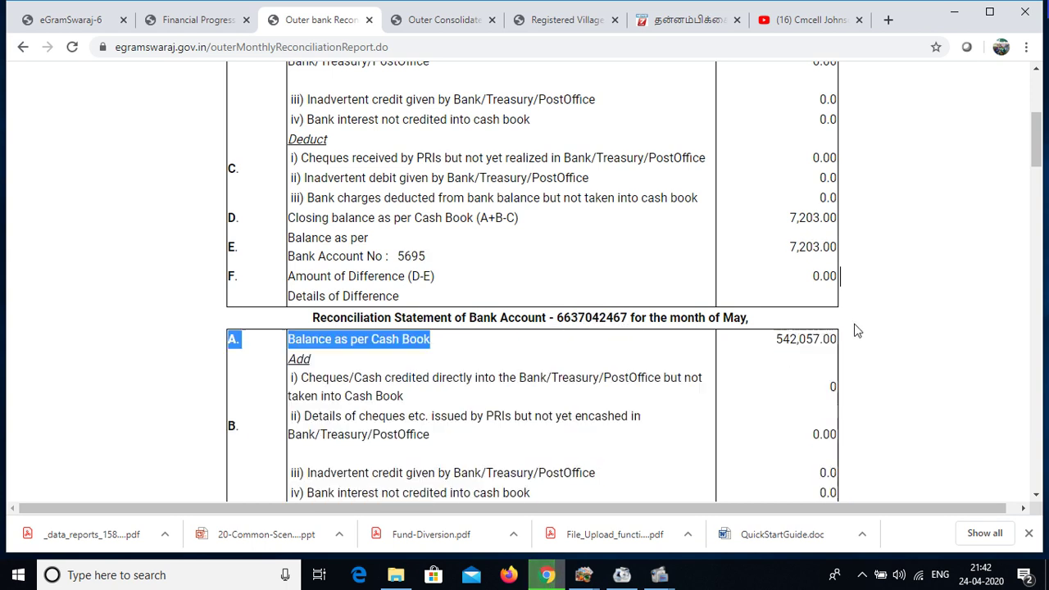
left_click(783, 358)
scroll(703, 393, "down", 3)
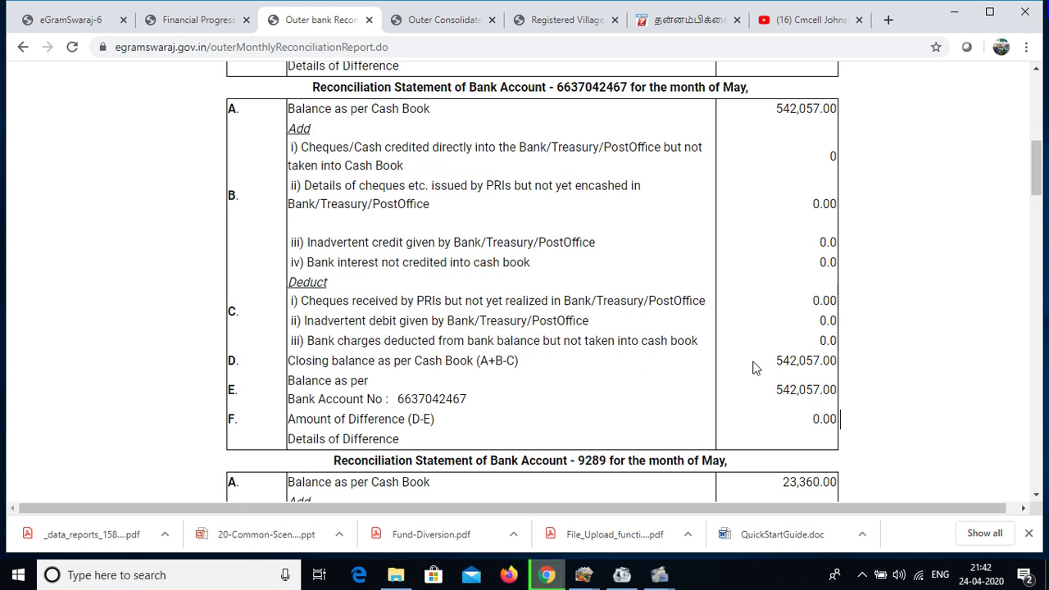
Review the May reconciliation statements of the remaining bank accounts, from the third one through the last.
scroll(754, 368, "down", 2)
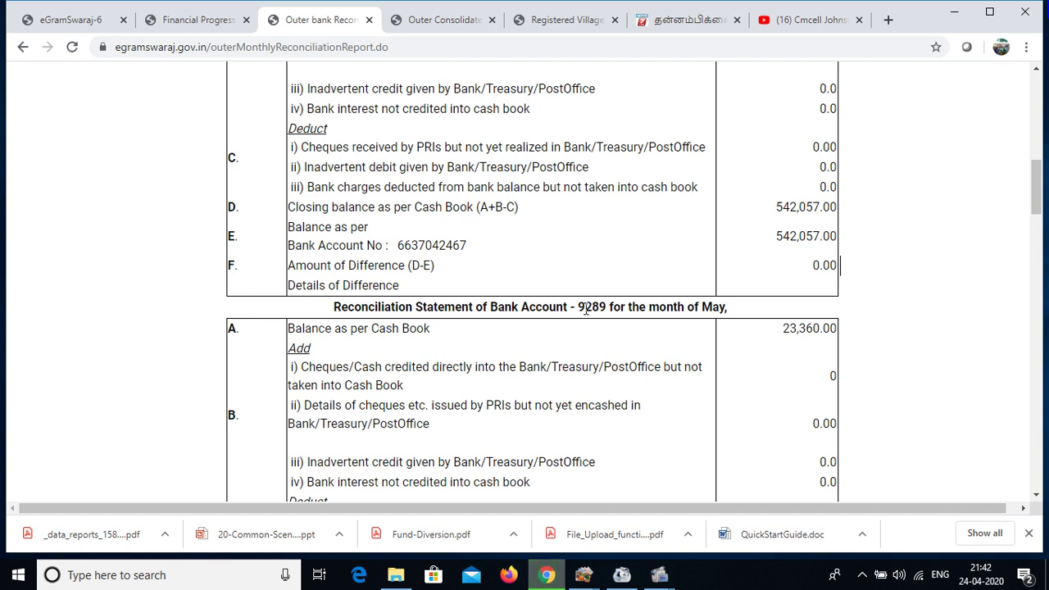
left_click_drag(577, 307, 602, 306)
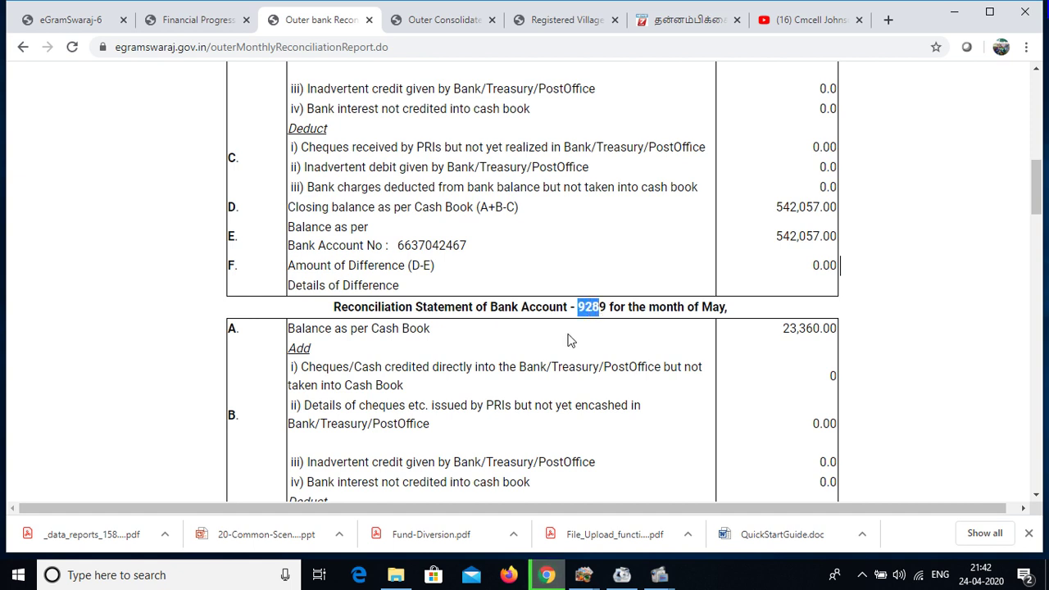
left_click_drag(783, 327, 827, 350)
left_click(769, 381)
scroll(691, 369, "down", 3)
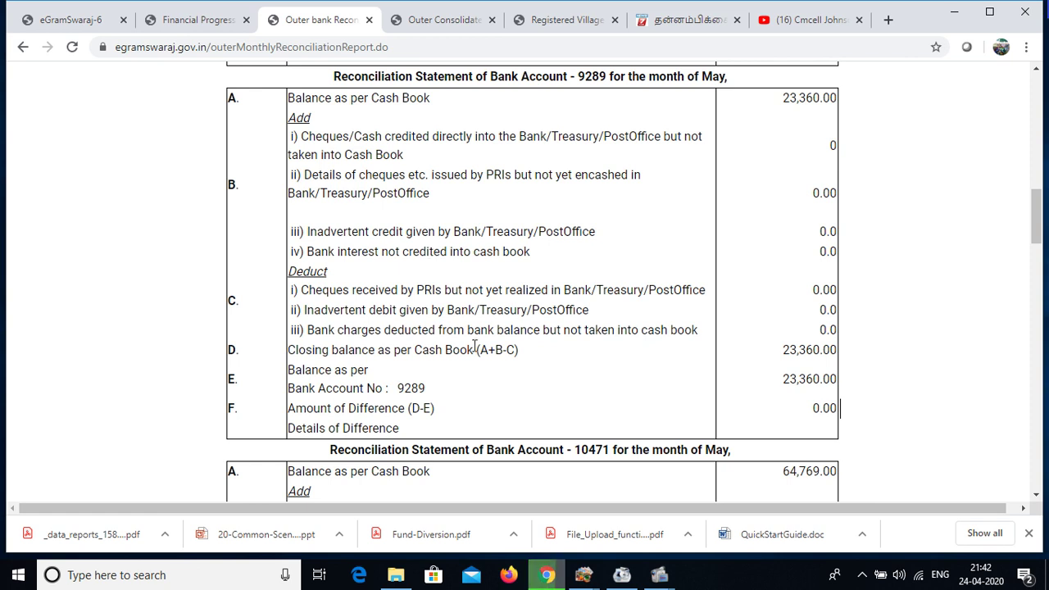
scroll(549, 391, "down", 1)
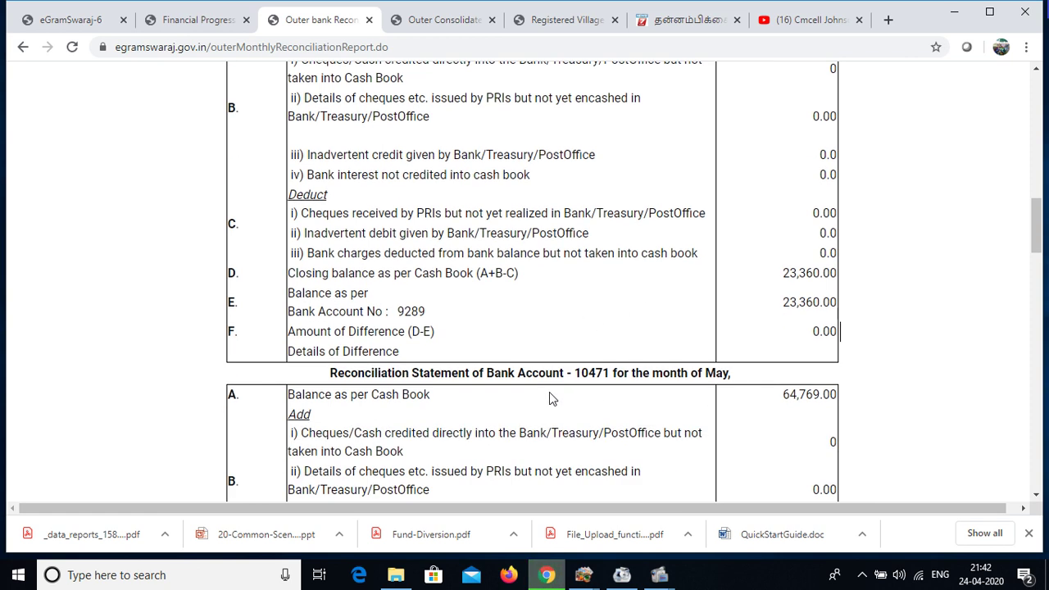
scroll(549, 397, "down", 3)
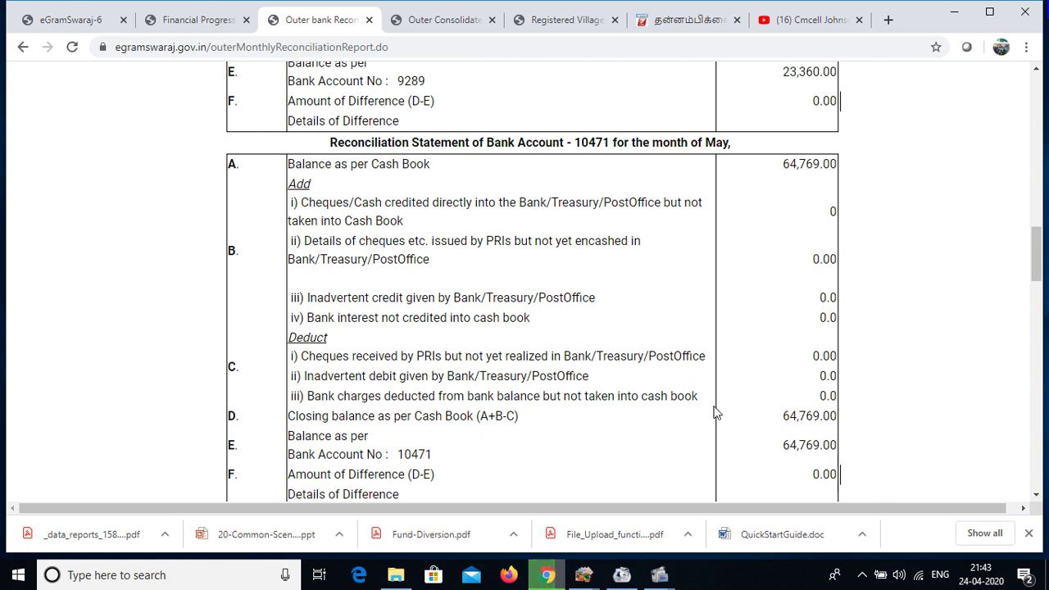
scroll(552, 429, "down", 4)
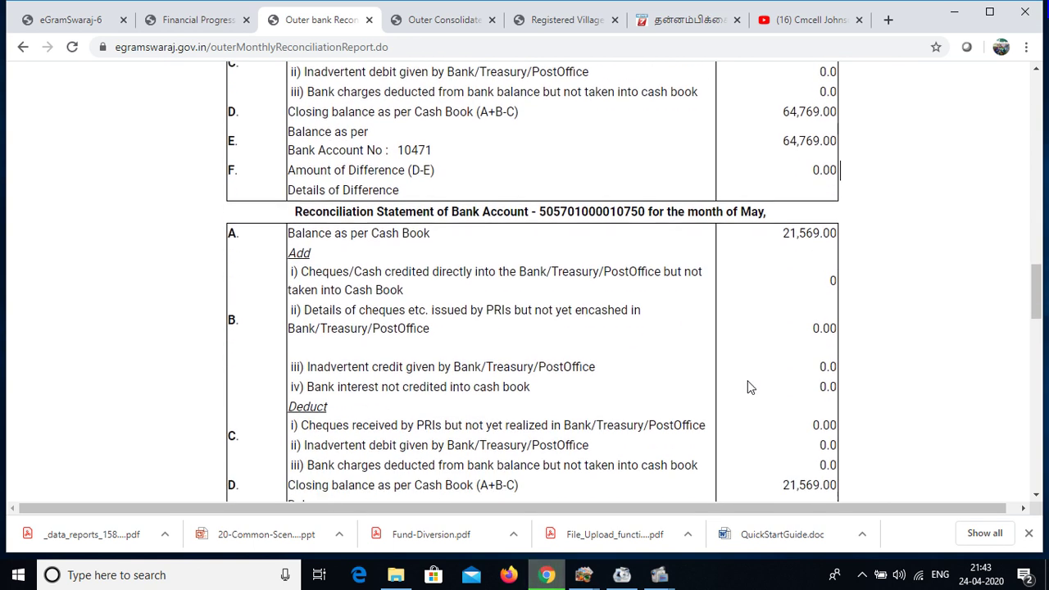
scroll(673, 361, "down", 5)
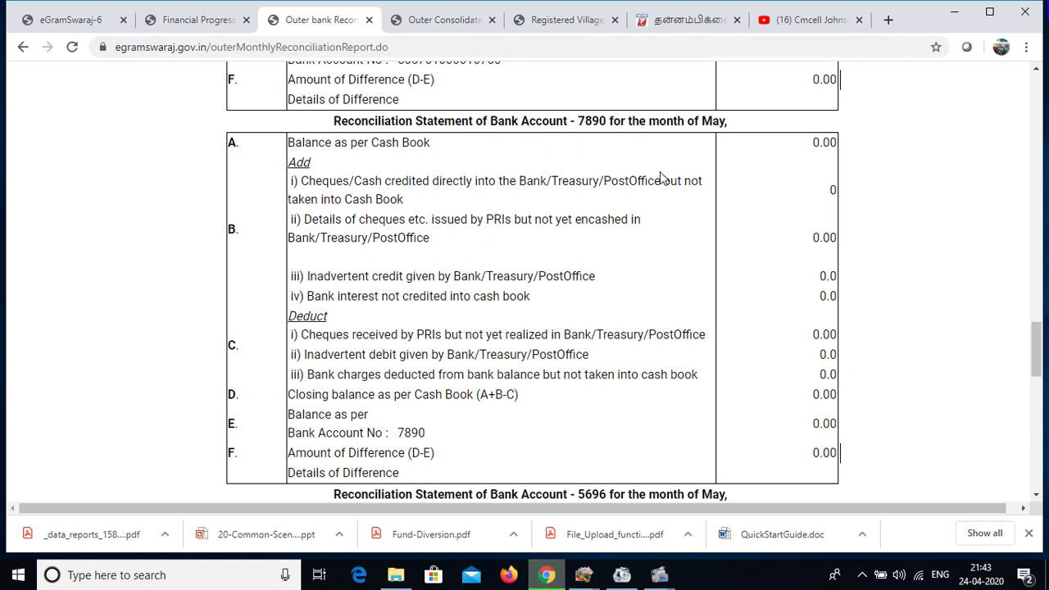
scroll(661, 178, "down", 4)
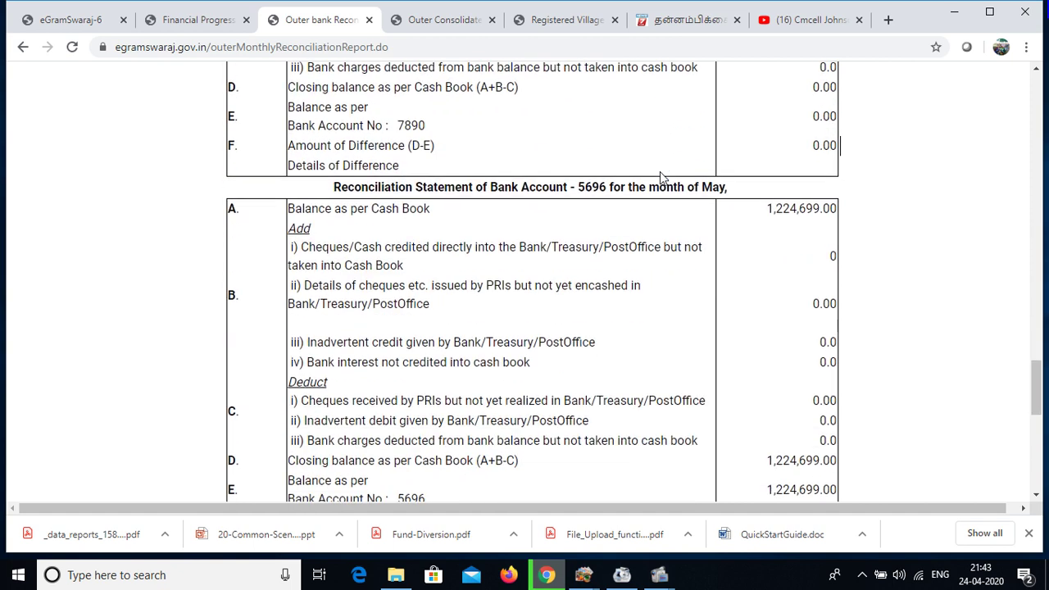
scroll(661, 177, "down", 1)
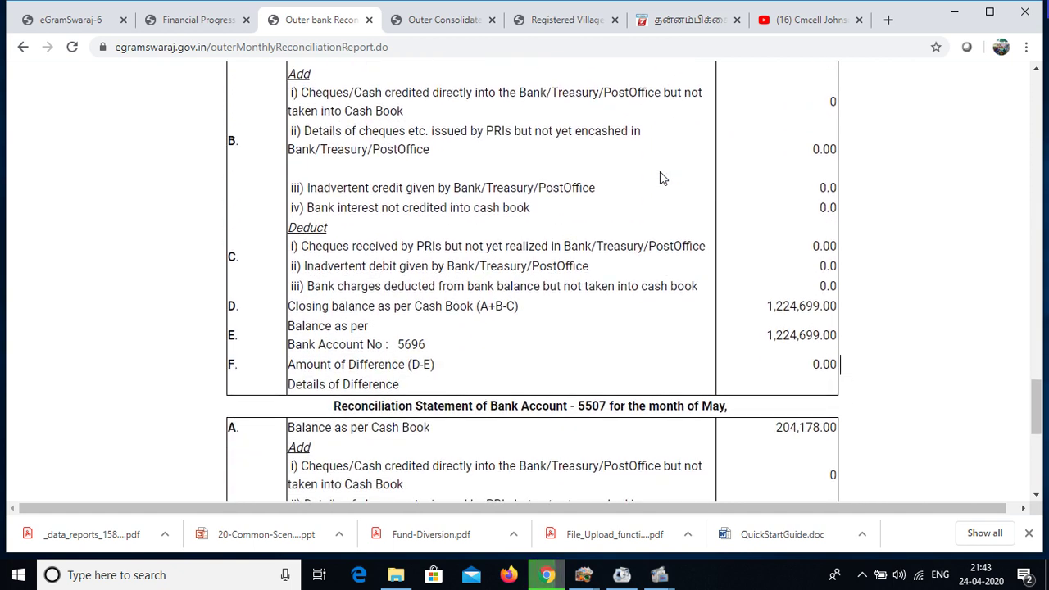
scroll(661, 177, "down", 4)
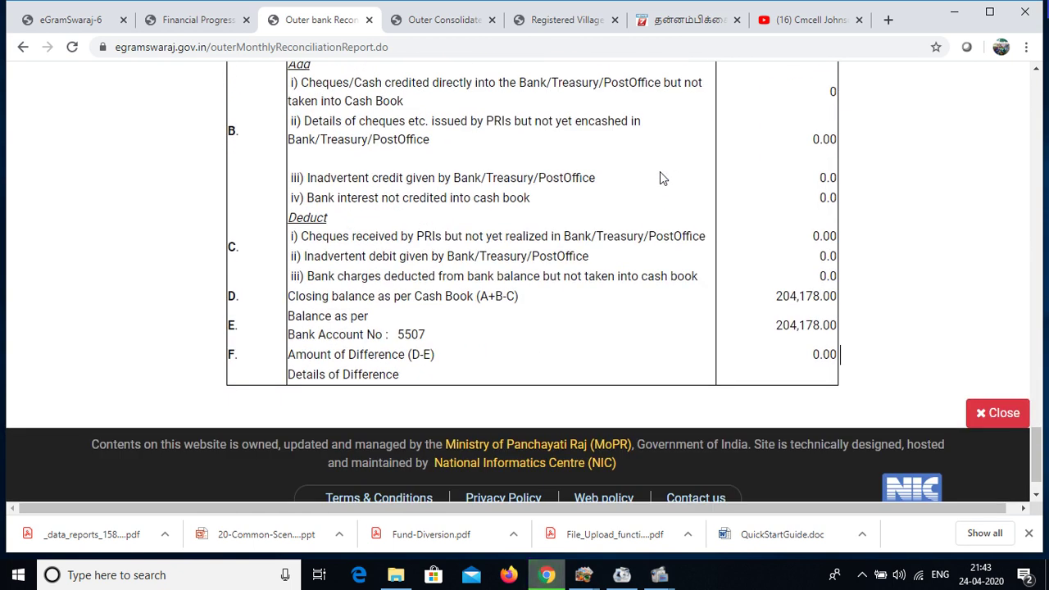
scroll(662, 178, "down", 1)
scroll(662, 178, "up", 2)
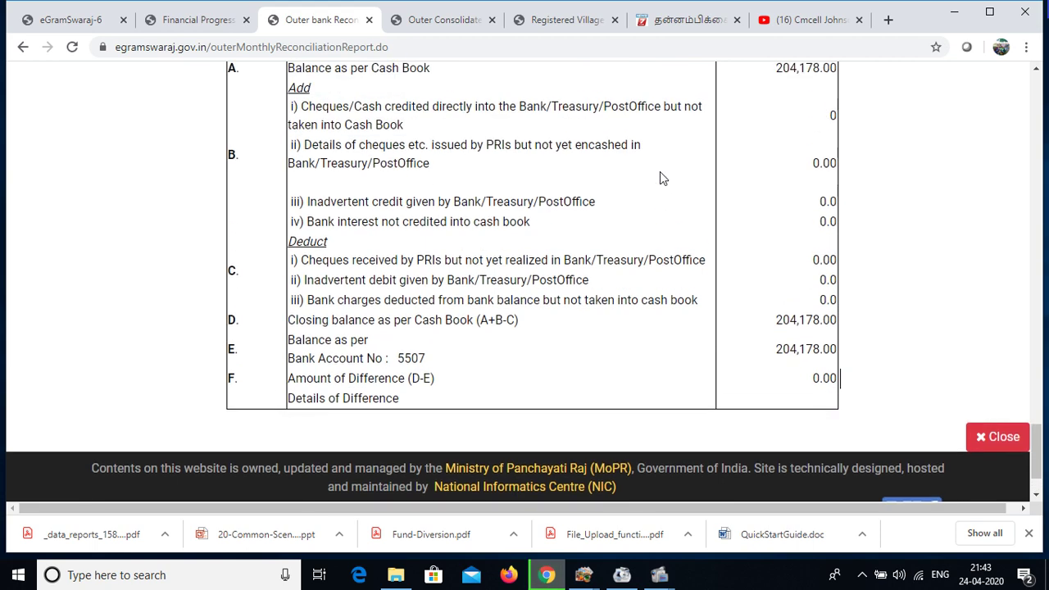
scroll(662, 177, "up", 20)
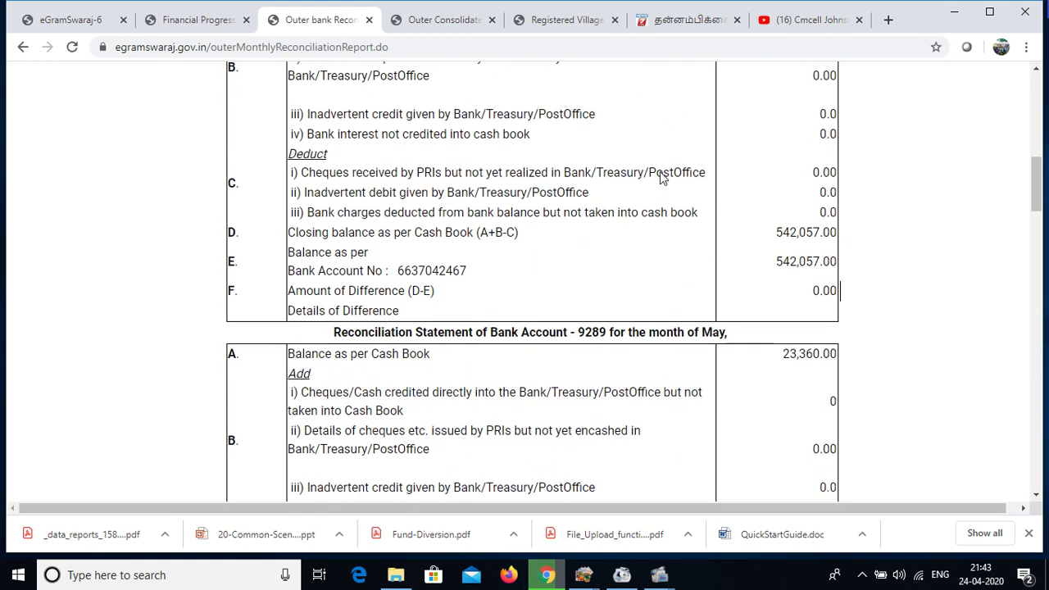
Return to the Financial Progress page and open the Day Book from the Accounting Entity Wise Report section.
left_click(443, 20)
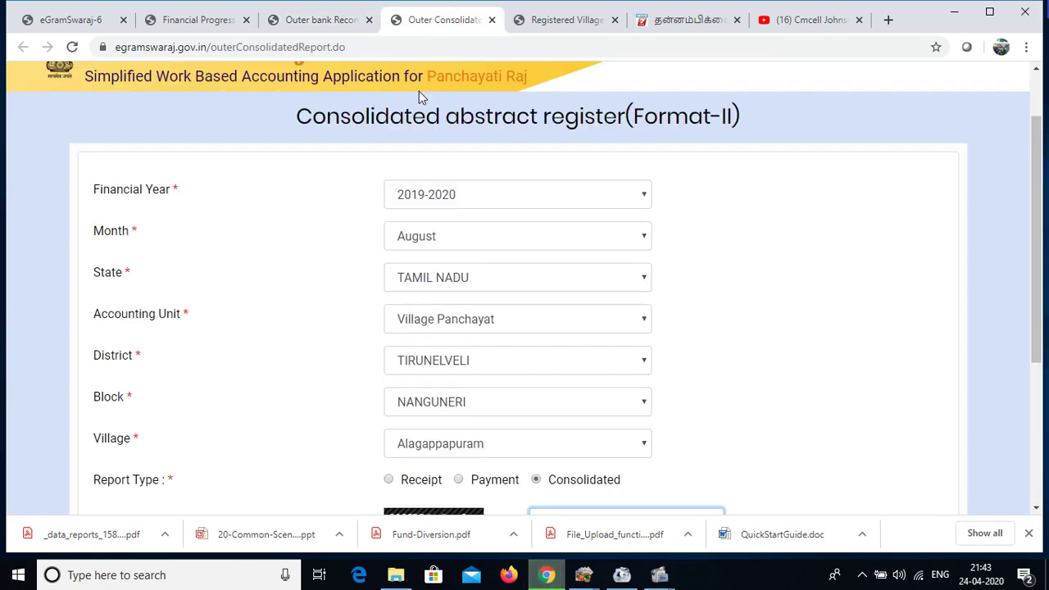
left_click(311, 23)
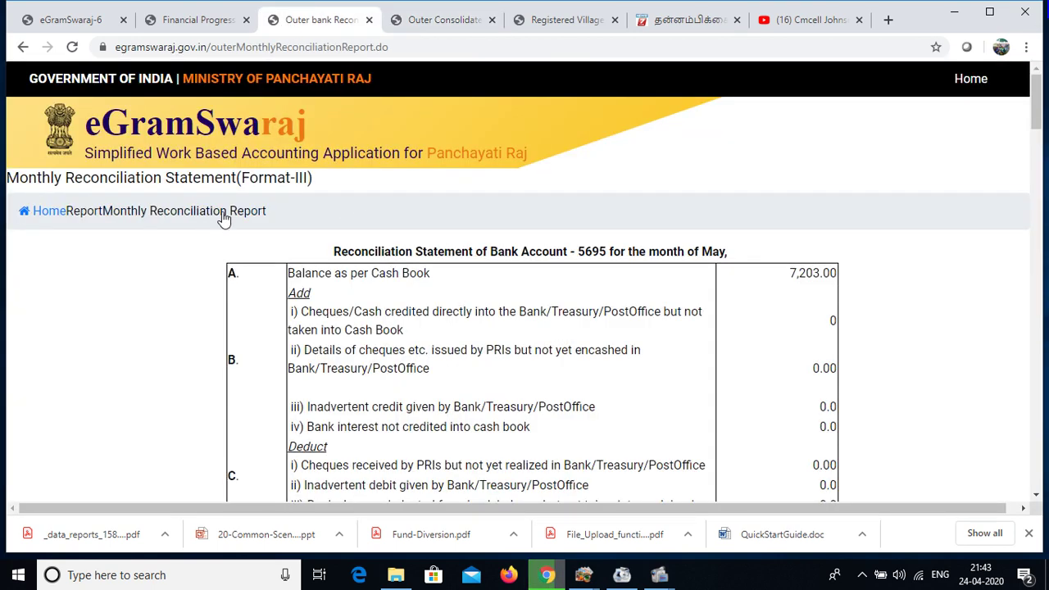
left_click(217, 17)
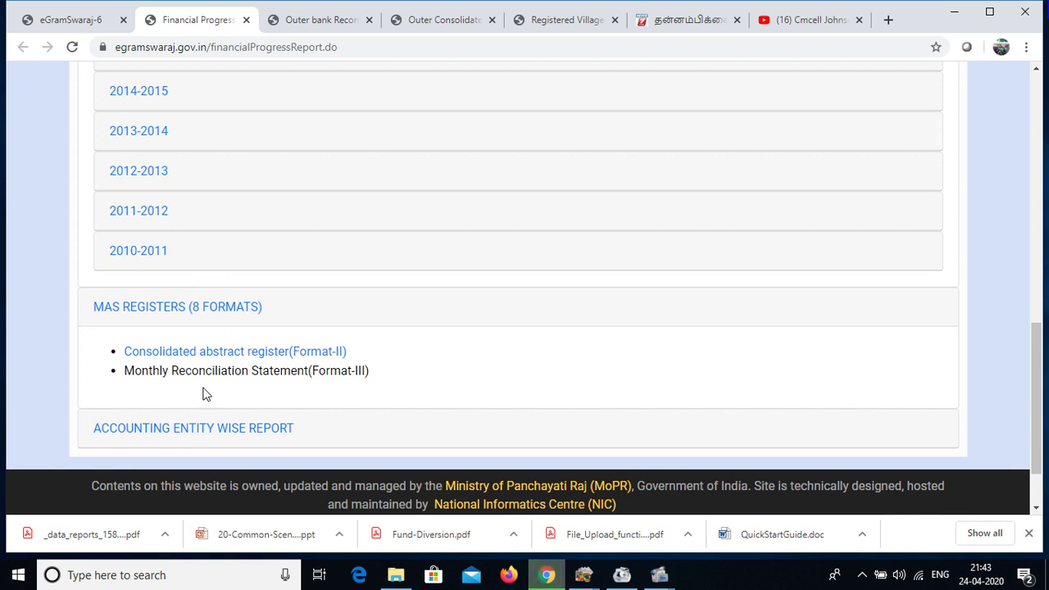
left_click(241, 438)
scroll(262, 290, "down", 2)
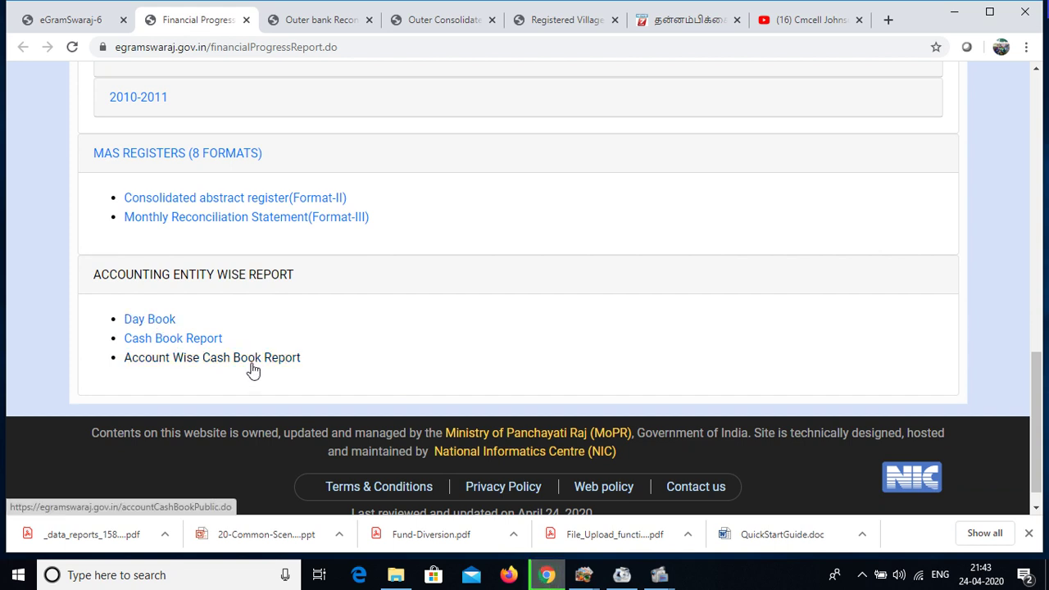
left_click(146, 325)
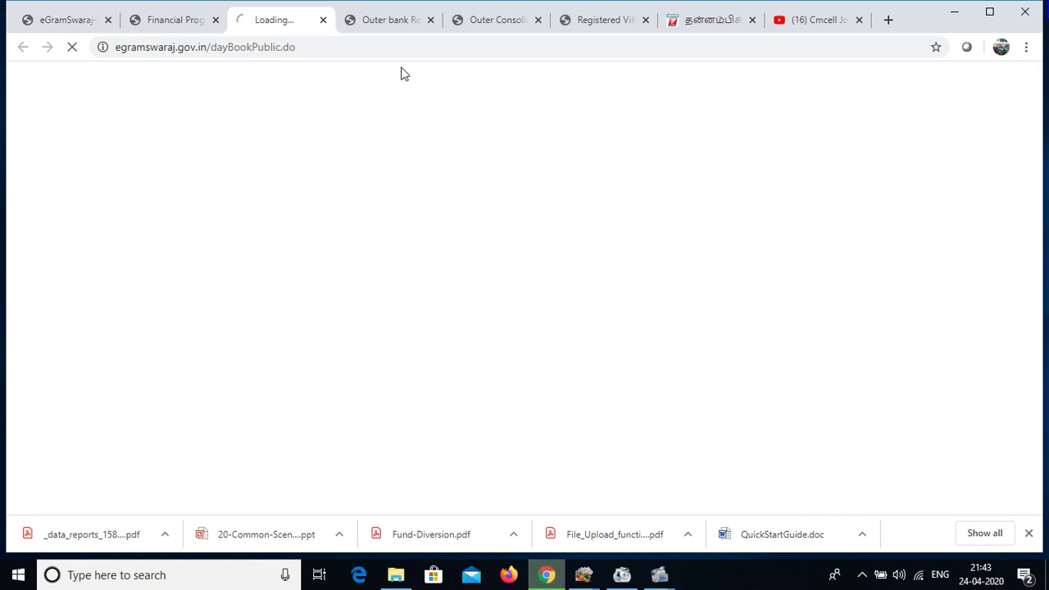
Close the Consolidated abstract register and Monthly Reconciliation Statement pages and return to the Day Book Report.
left_click(390, 25)
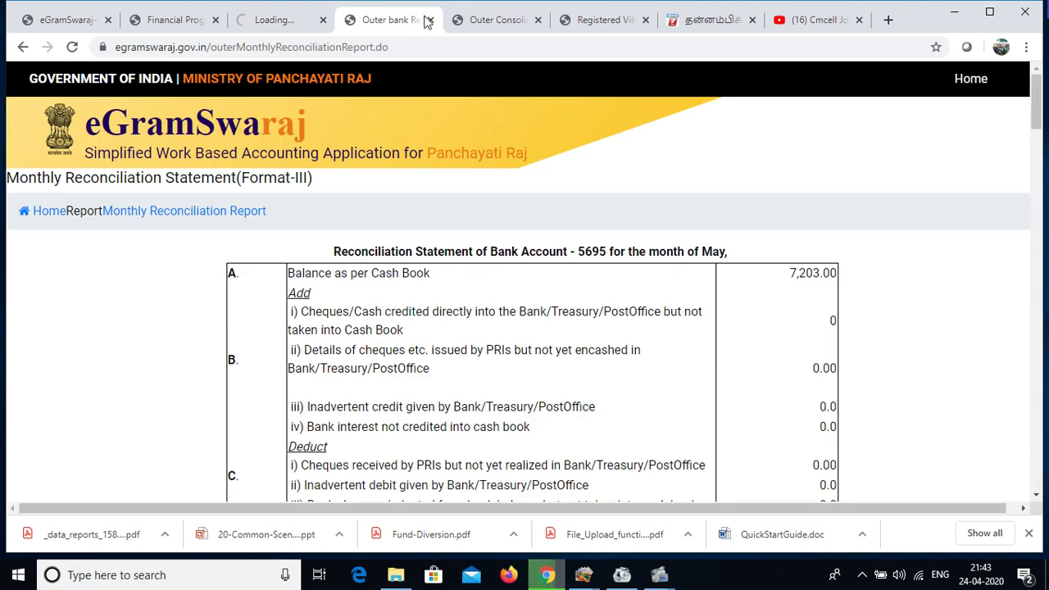
left_click(483, 26)
left_click(538, 19)
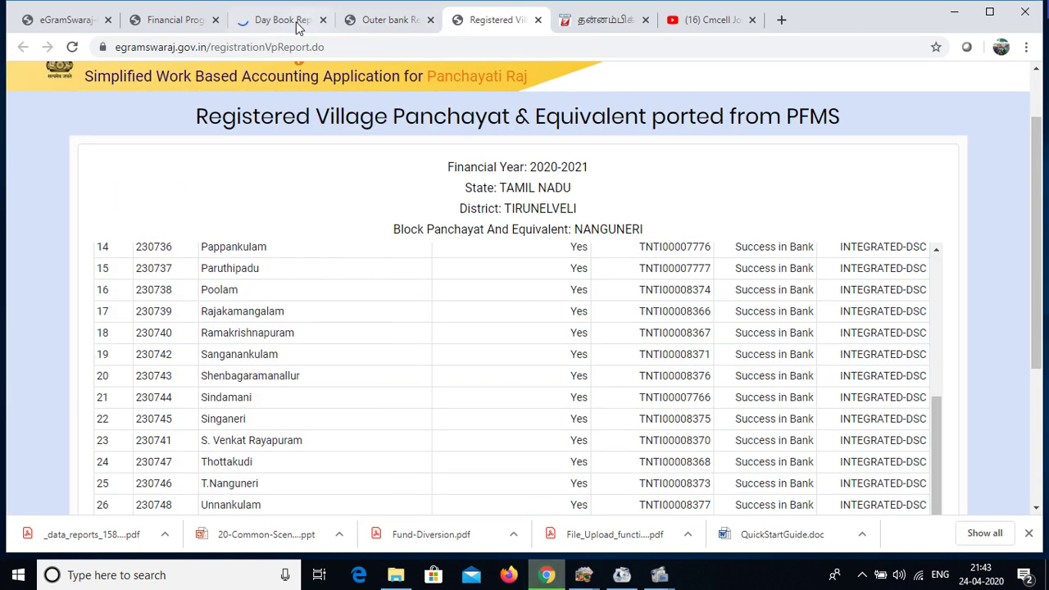
left_click(360, 23)
left_click(429, 26)
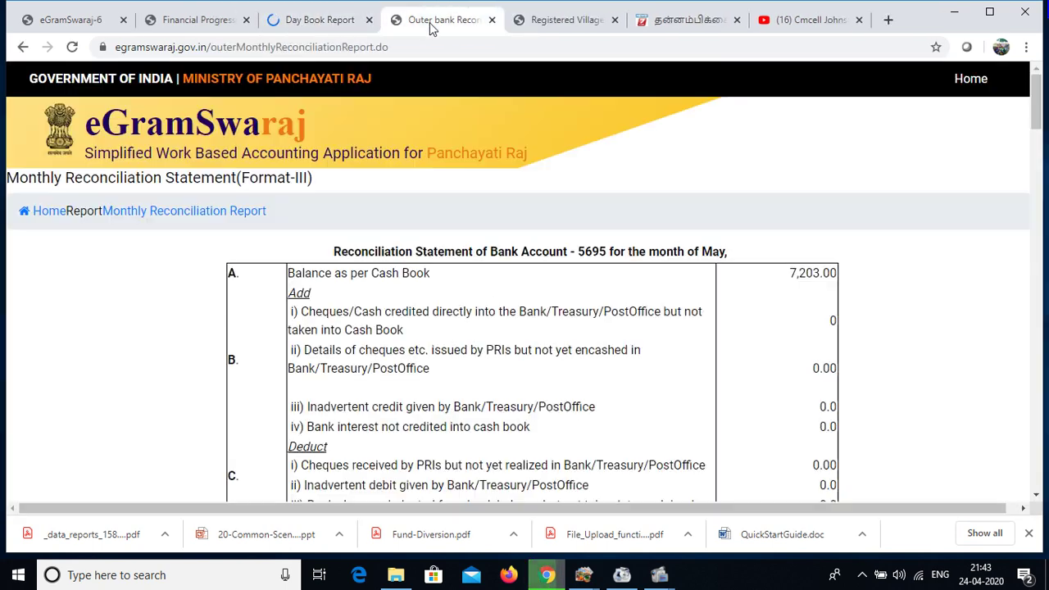
left_click(492, 22)
left_click(291, 22)
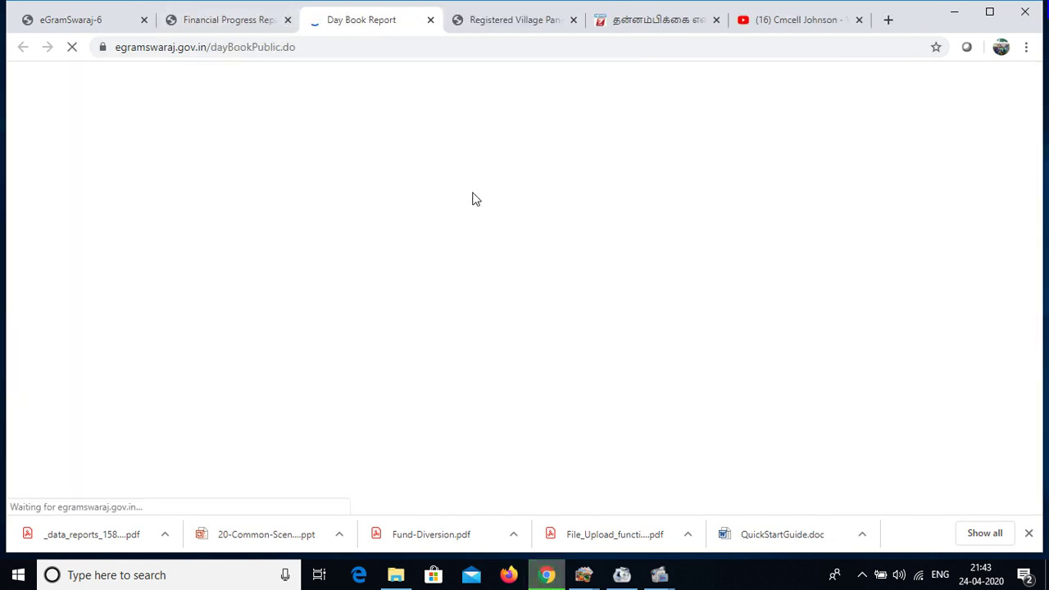
mouse_move(658, 574)
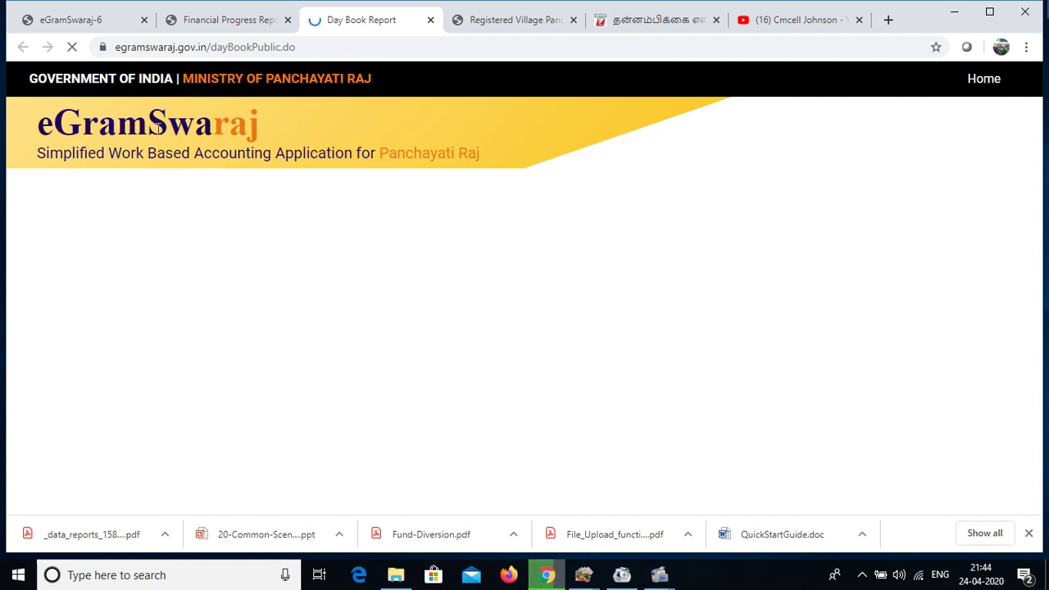
left_click_drag(40, 123, 194, 124)
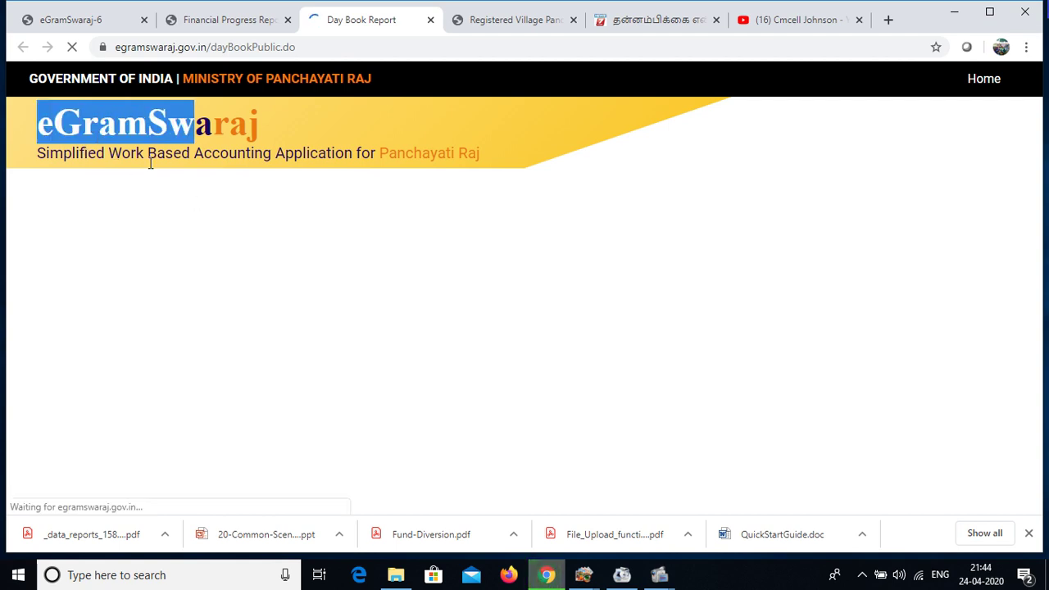
left_click_drag(38, 165, 476, 158)
left_click(432, 156)
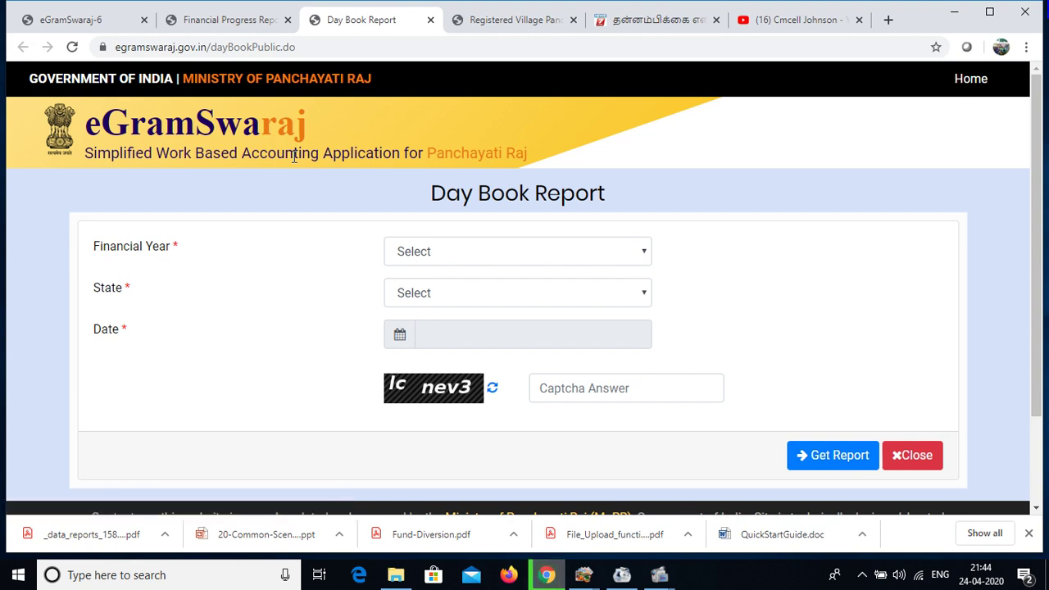
Set the Day Book report's financial year to 2019-2020, state to TAMIL NADU and accounting entity to Village Panchayat.
left_click(486, 256)
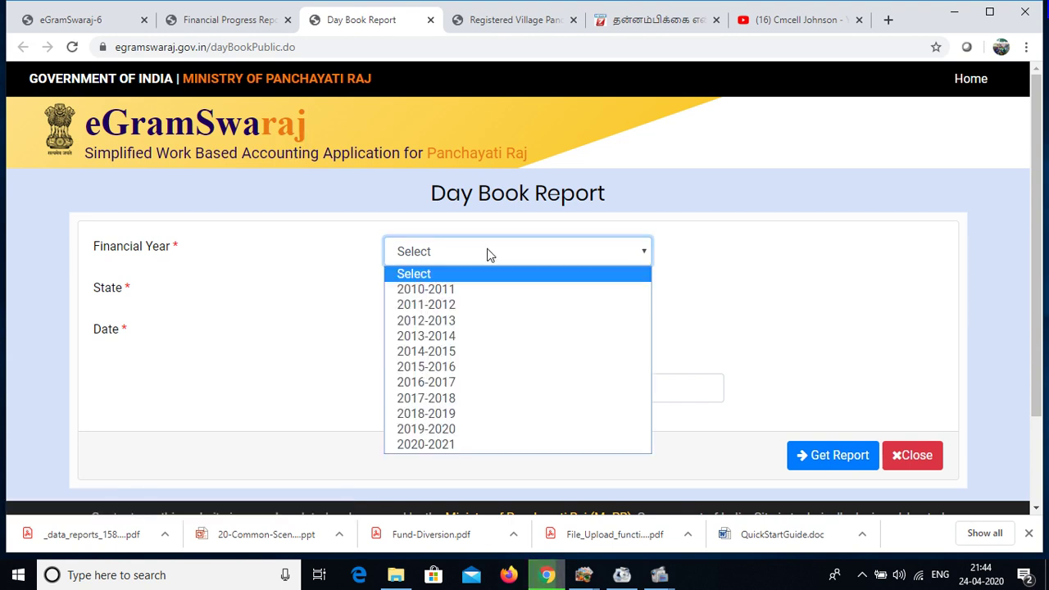
left_click(450, 427)
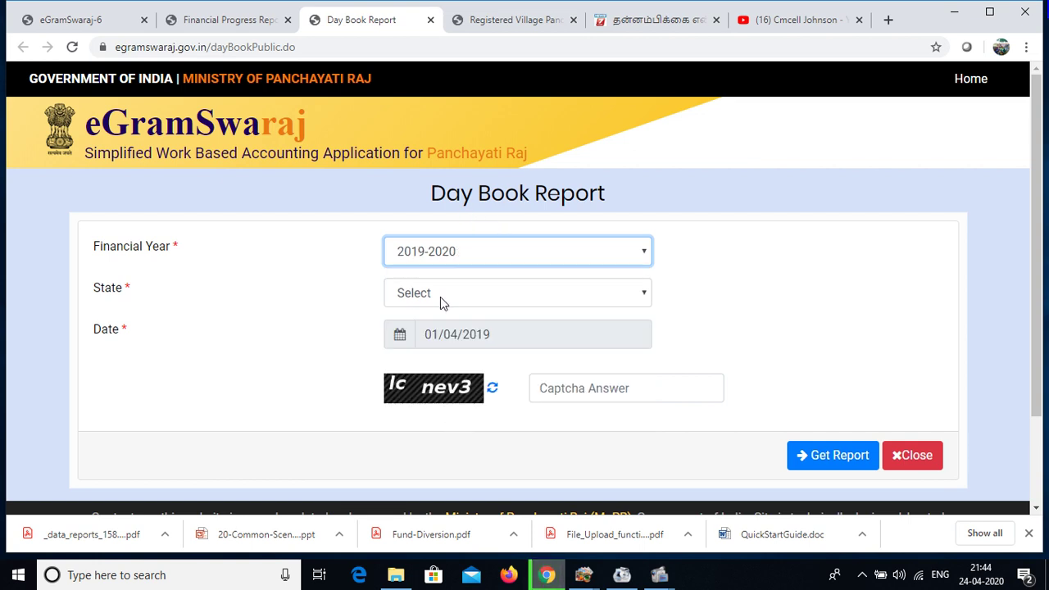
left_click(440, 296)
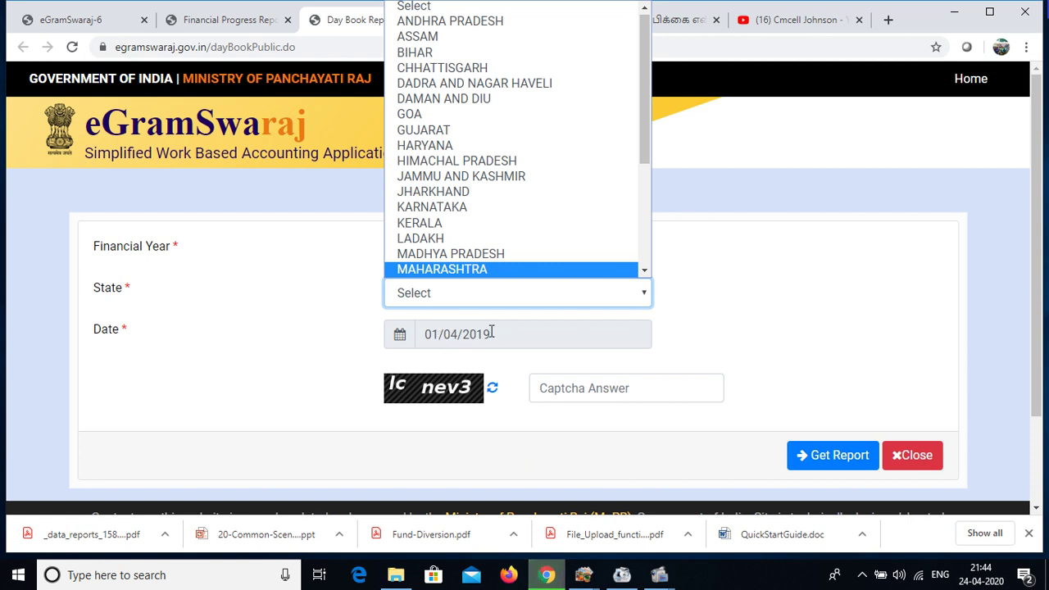
scroll(490, 198, "down", 3)
left_click(457, 197)
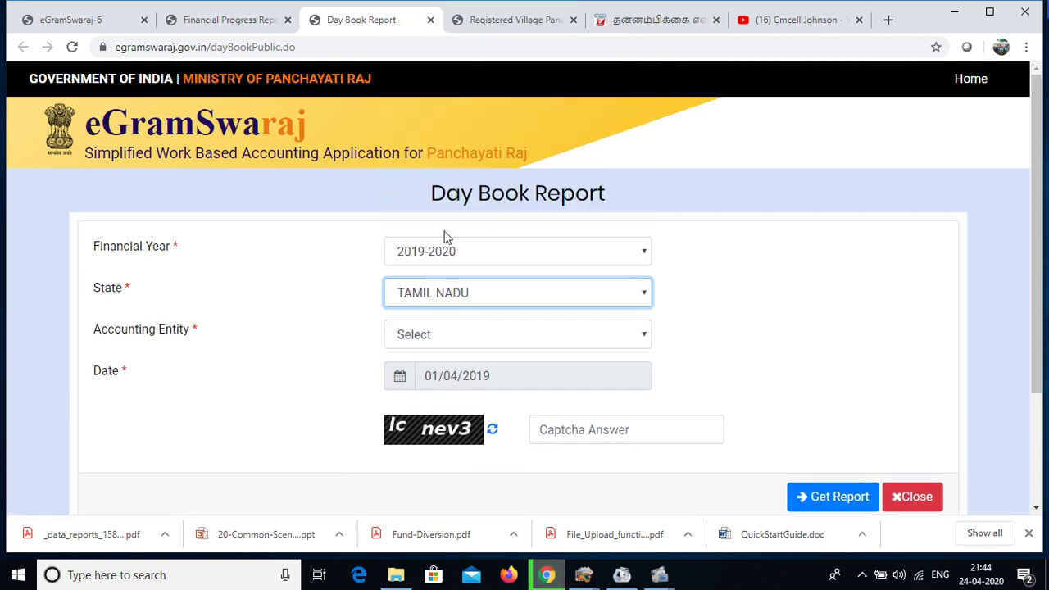
left_click(458, 339)
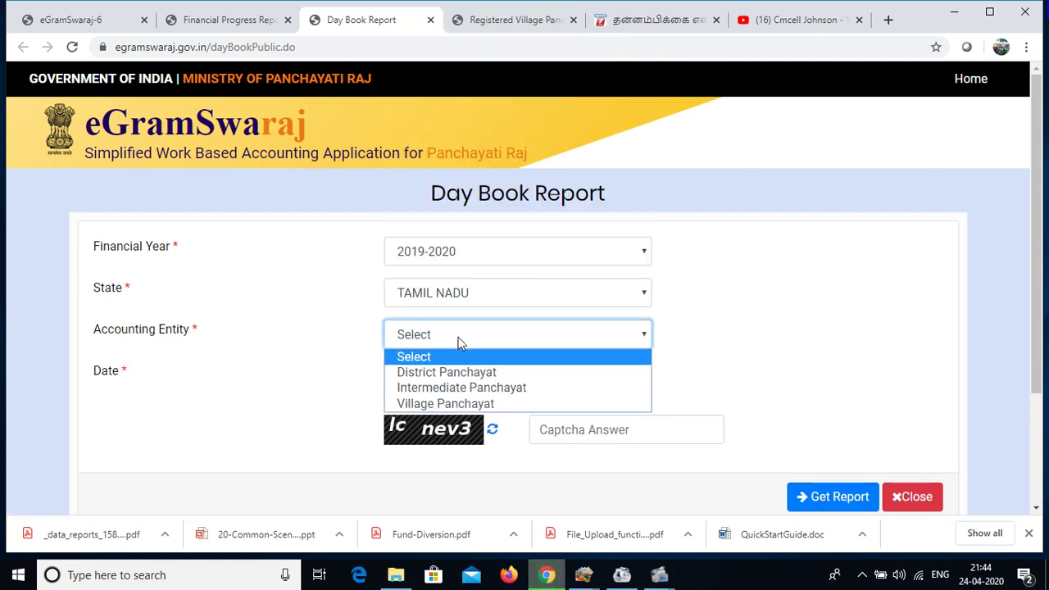
left_click(446, 405)
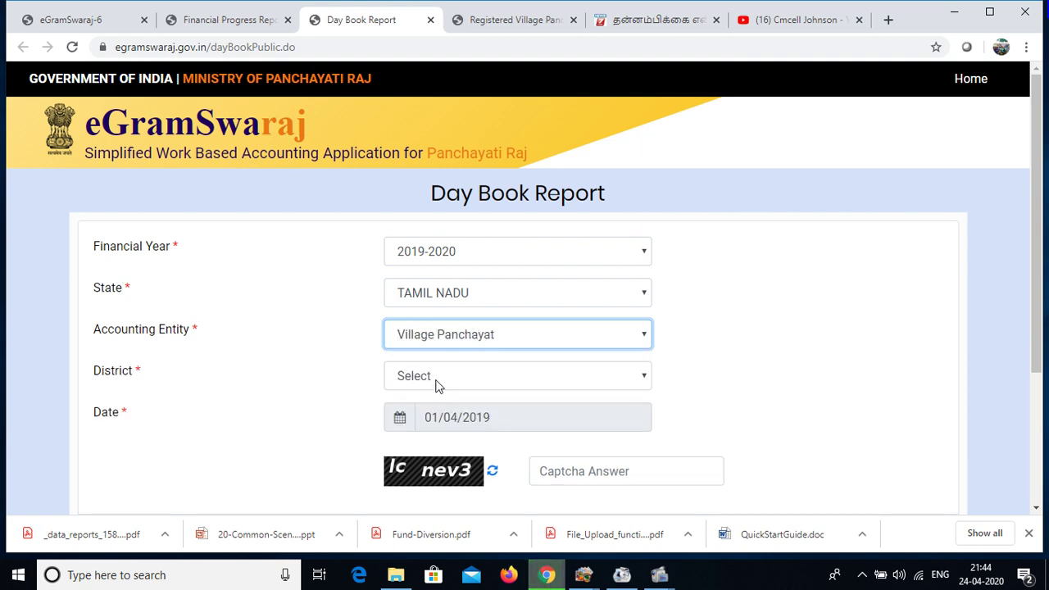
Choose the TIRUNELVELI district, NANGUNERI block and Alagappapuram village for the Day Book report.
left_click(438, 384)
scroll(474, 223, "down", 3)
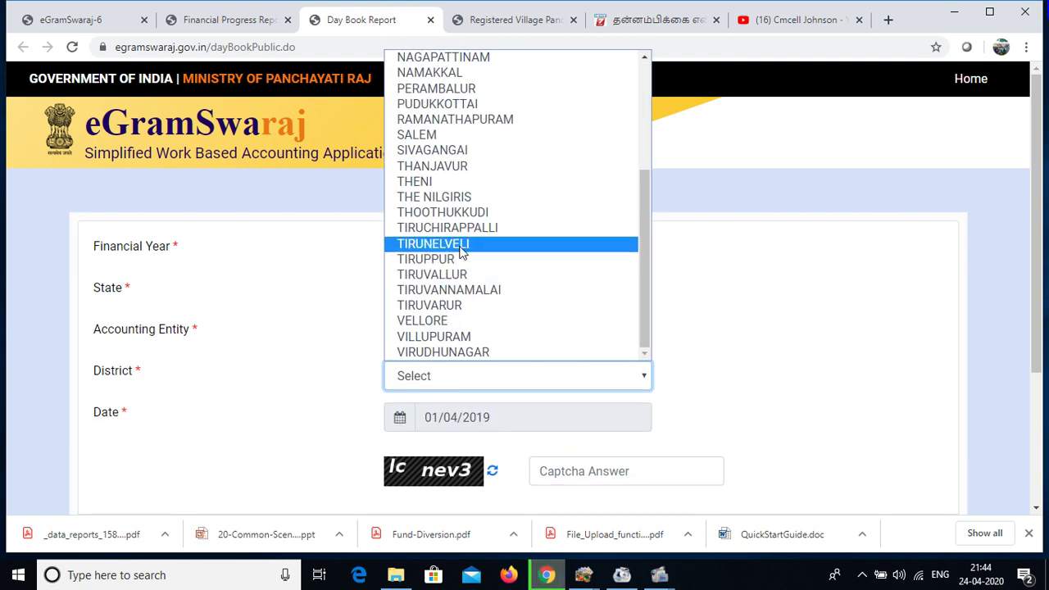
left_click(462, 245)
scroll(479, 419, "down", 2)
left_click(435, 275)
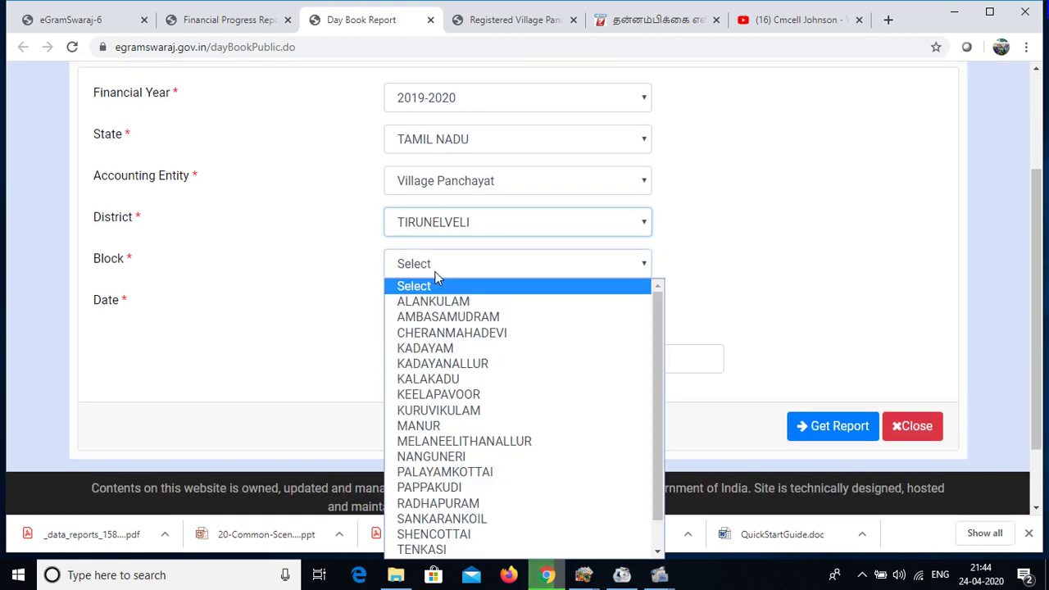
left_click(452, 458)
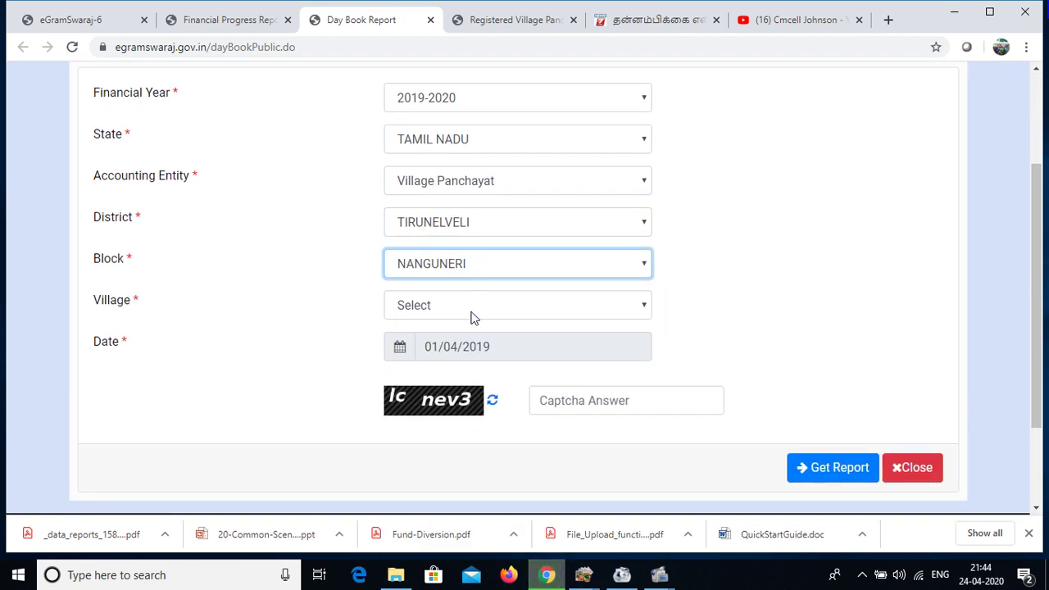
left_click(467, 313)
left_click(482, 24)
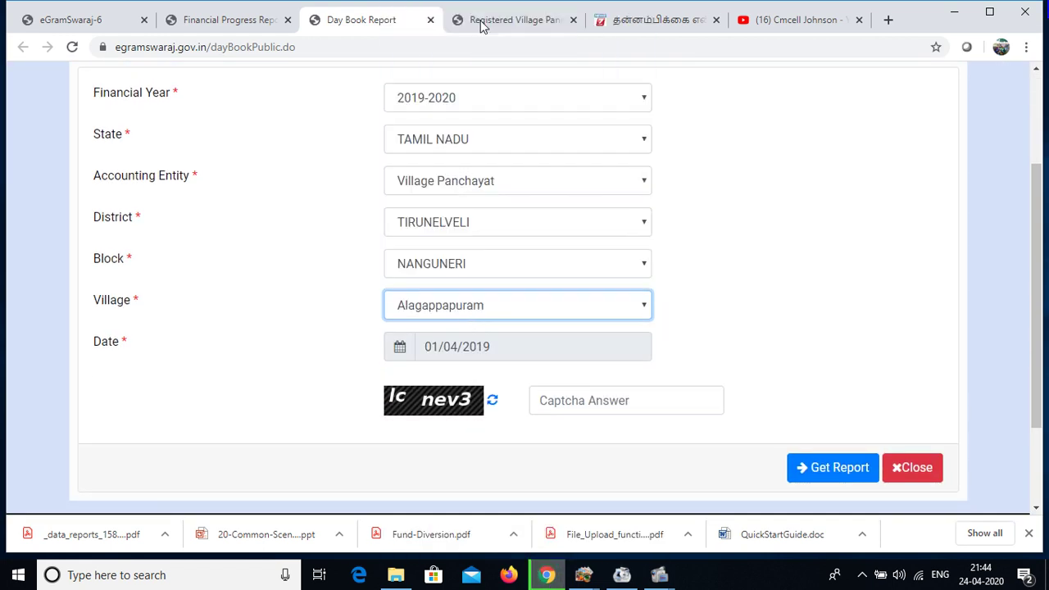
Enter the captcha answer, generate the Day Book report for 01/04/2019 and examine its bank receipt and total amounts.
left_click(545, 400)
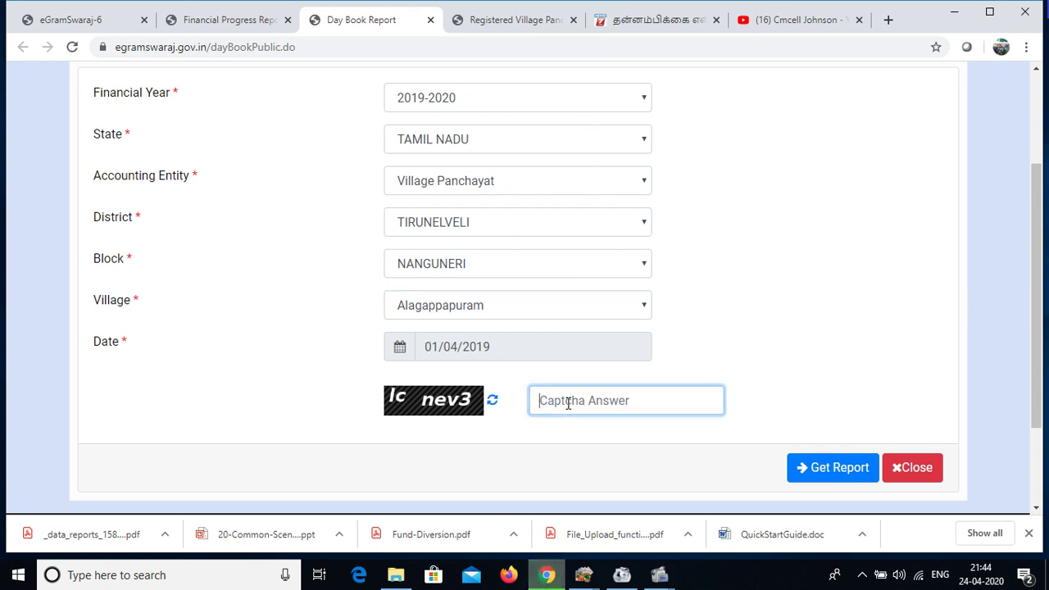
type("lcnev")
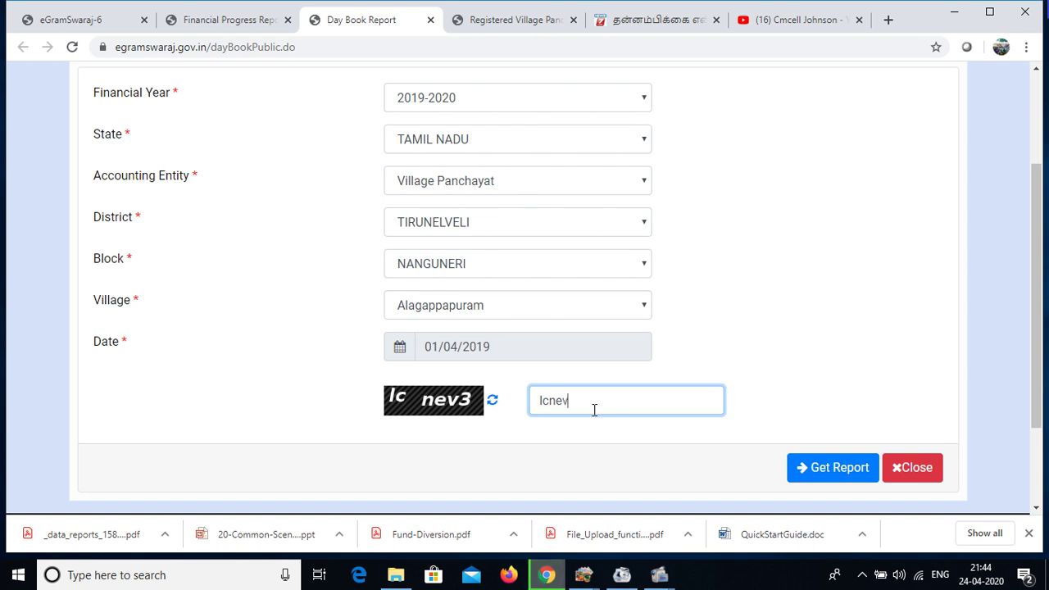
type("3")
left_click(807, 467)
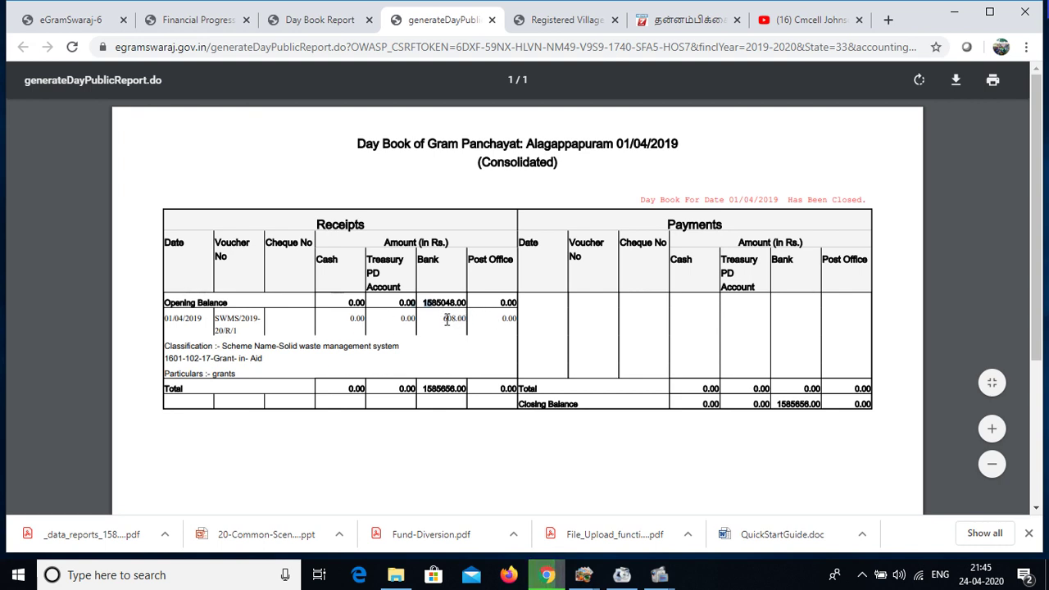
left_click_drag(441, 319, 474, 320)
left_click(441, 395)
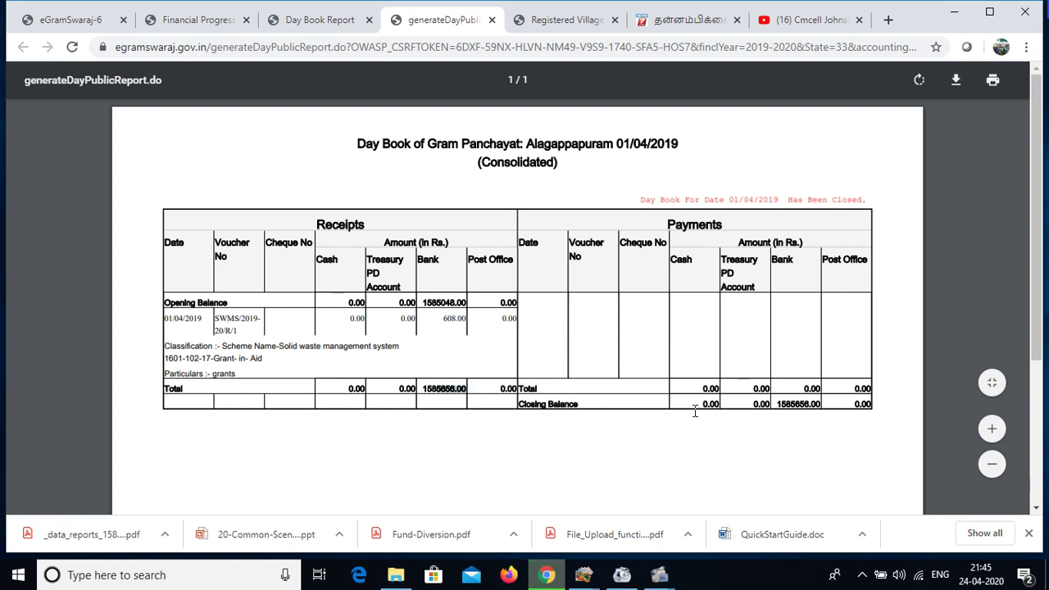
double_click(451, 318)
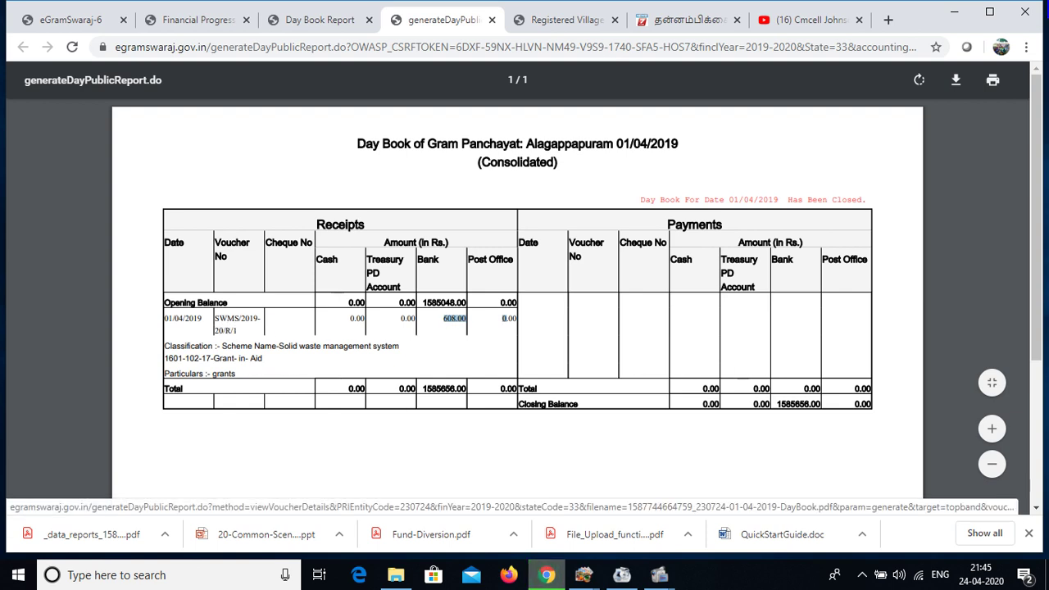
Open the Cash Book Report from the Financial Progress page's Accounting Entity Wise Report section and close the Day Book Report form.
left_click(305, 25)
scroll(473, 398, "up", 3)
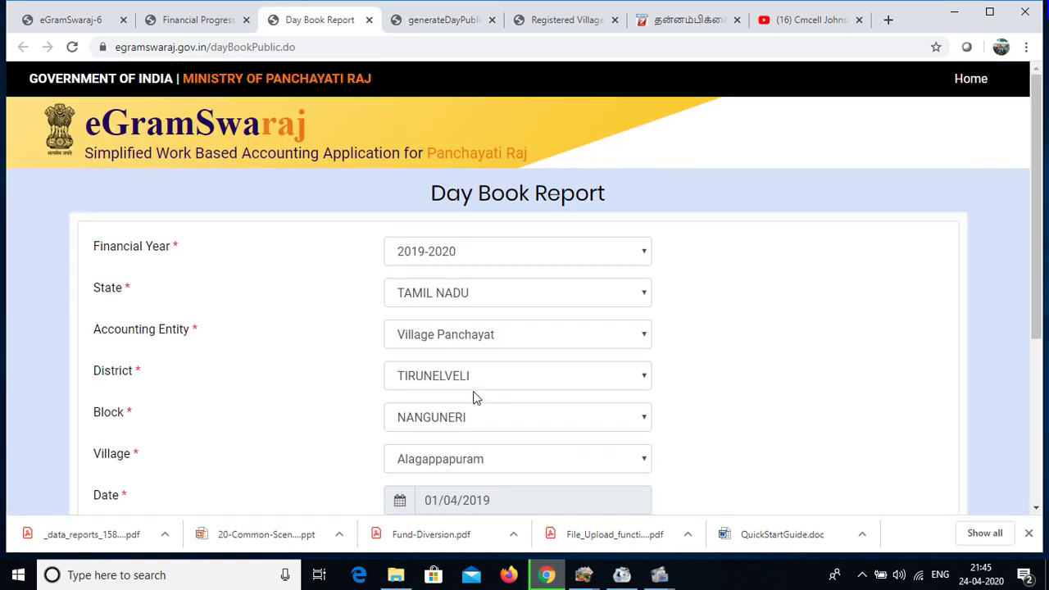
left_click(204, 18)
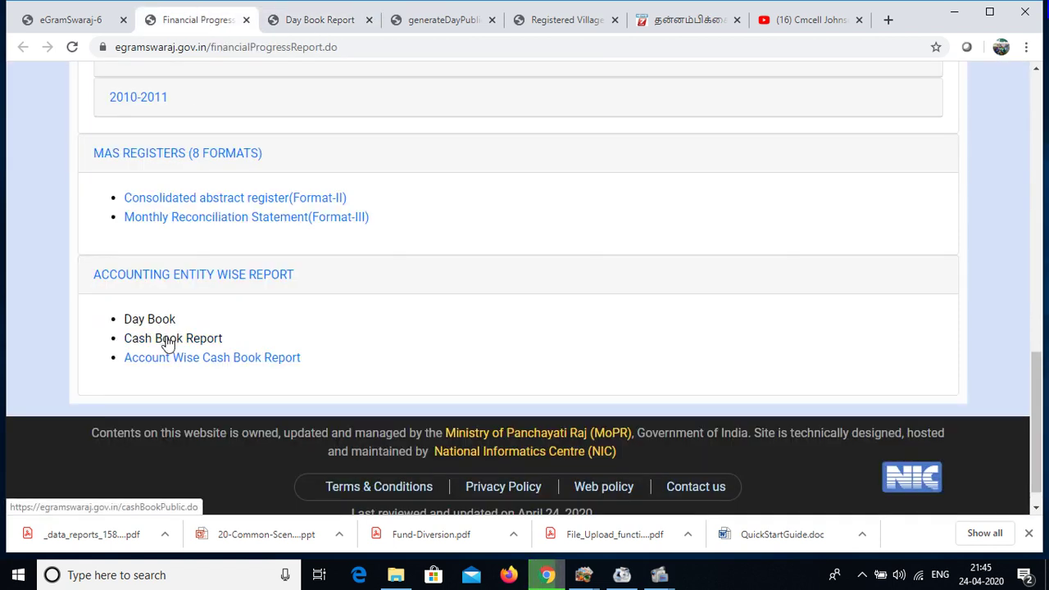
left_click(168, 342)
left_click(397, 22)
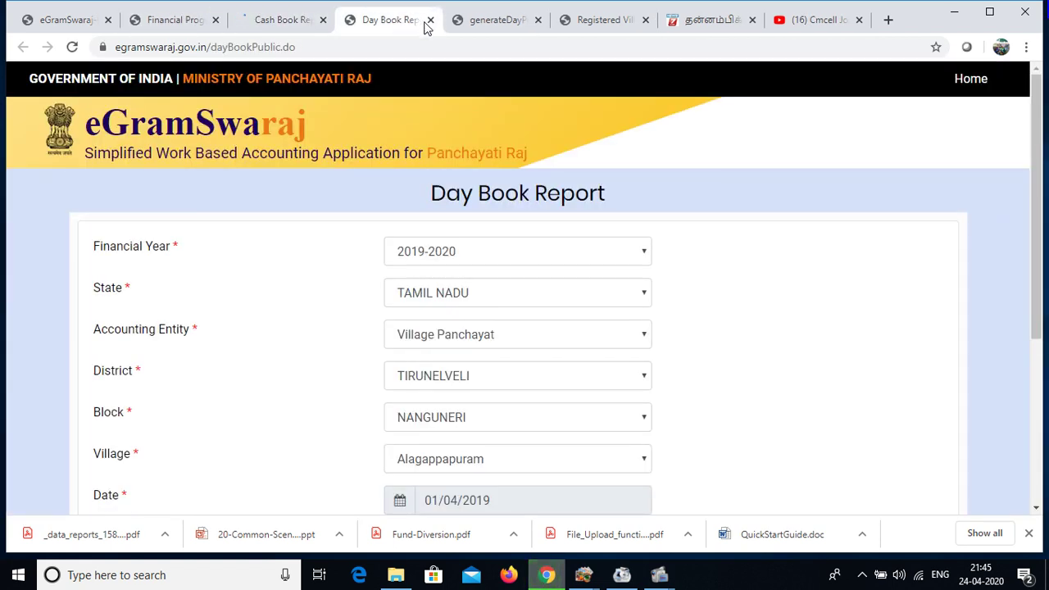
left_click(430, 20)
left_click(295, 21)
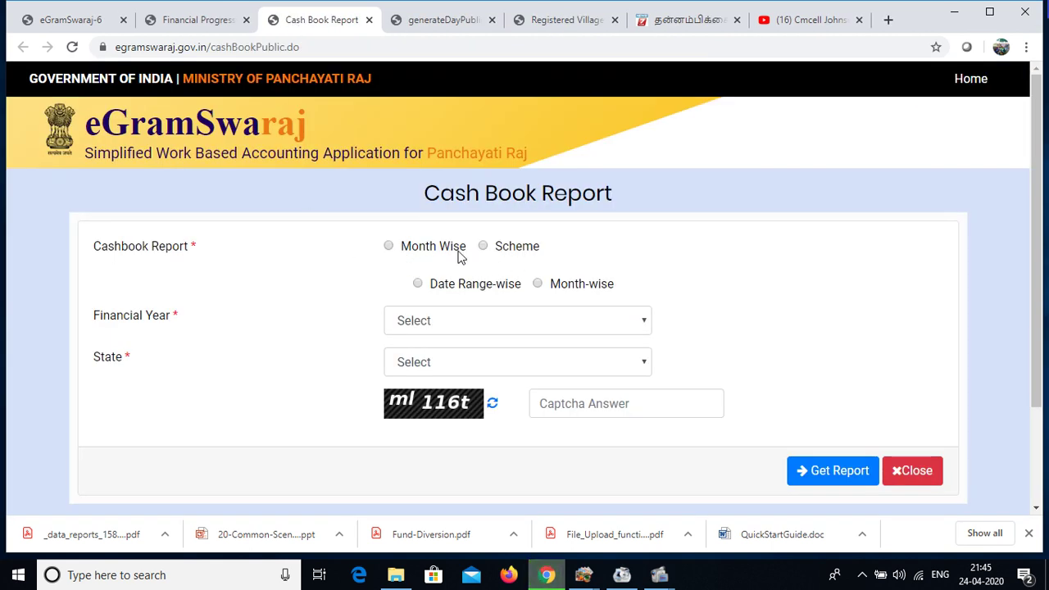
Set the cash book report to Month Wise for 2019-2020, state TAMIL NADU and accounting entity Village Panchayat.
left_click(389, 247)
left_click(513, 320)
left_click(478, 496)
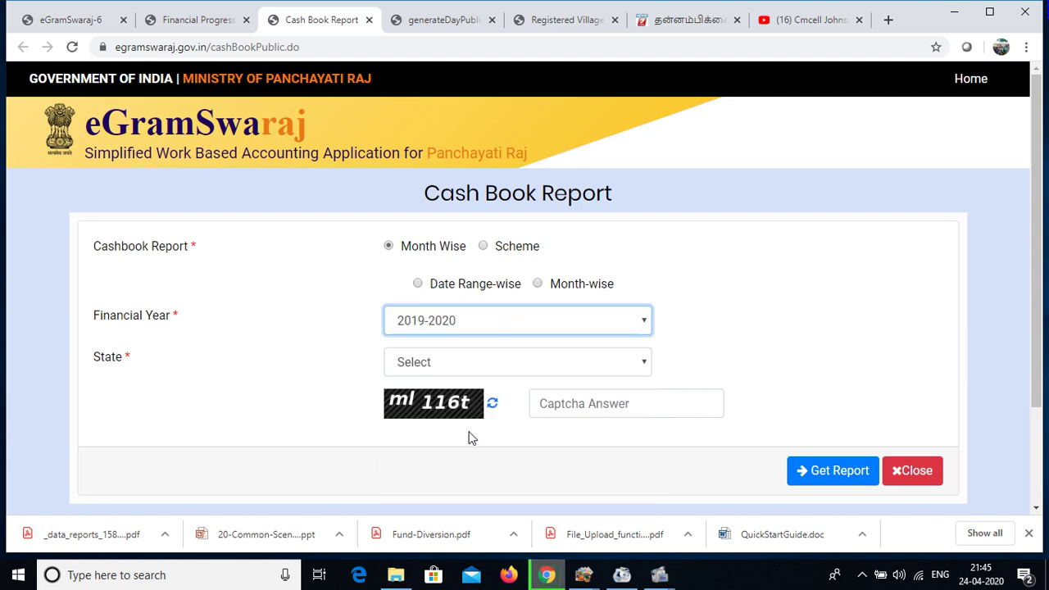
left_click(449, 375)
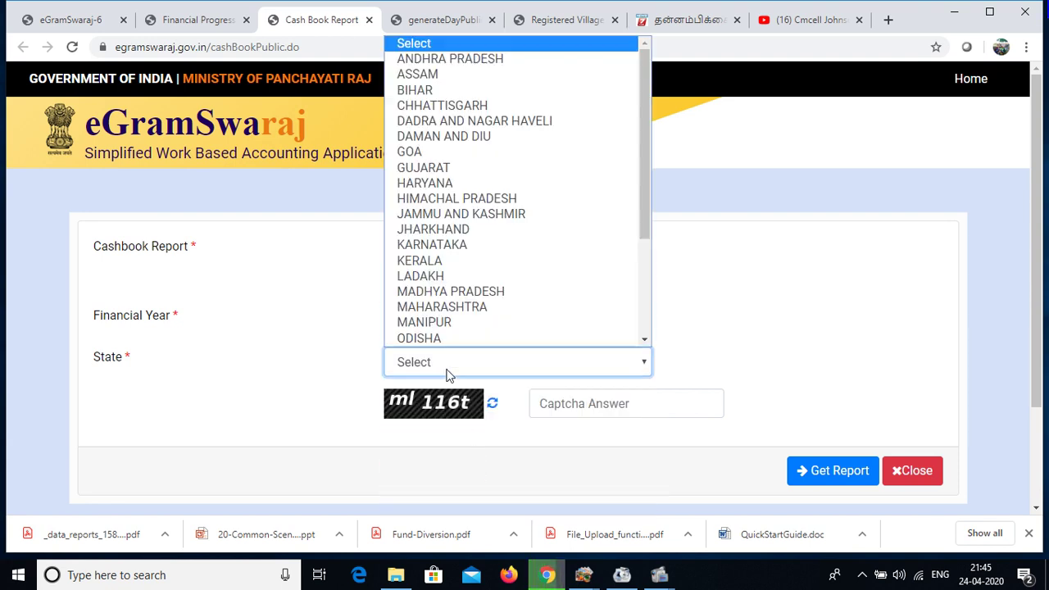
scroll(481, 164, "down", 3)
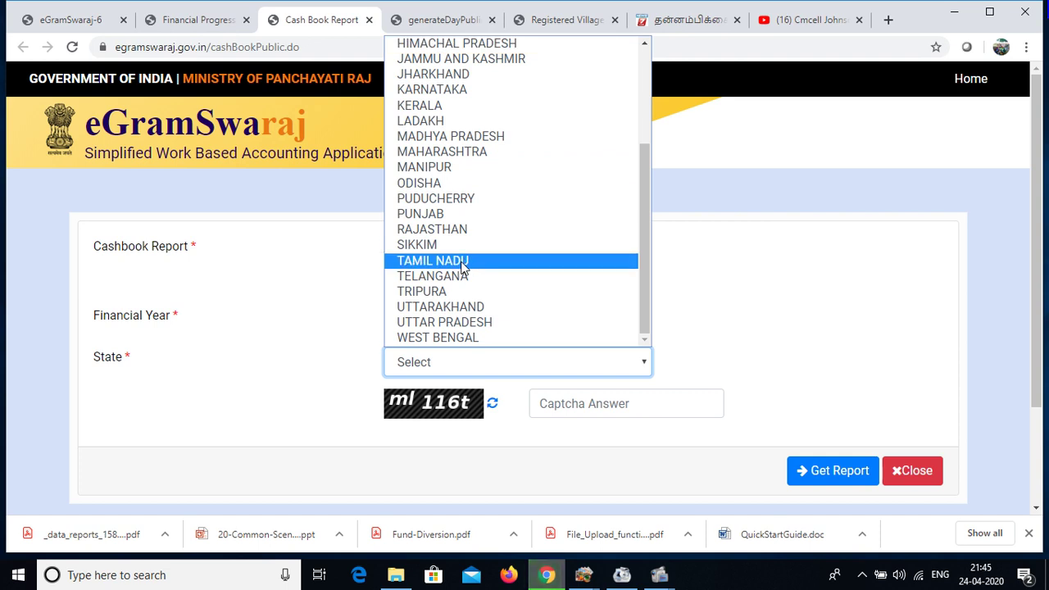
left_click(433, 261)
left_click(440, 414)
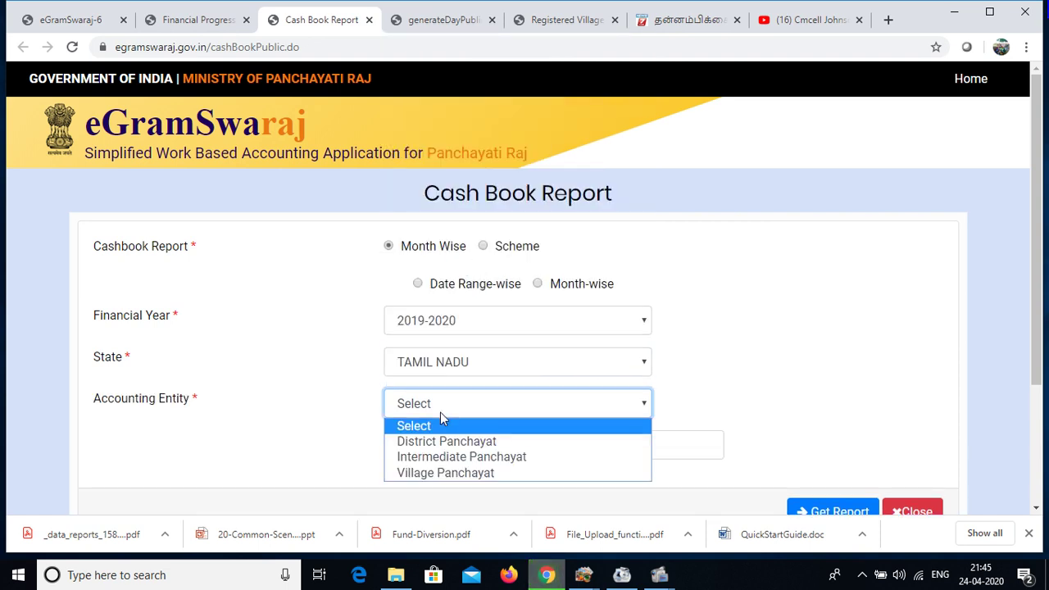
left_click(445, 472)
Choose the TIRUNELVELI district, NANGUNERI block and Alagappapuram village for the cash book report.
scroll(471, 286, "down", 3)
left_click(471, 234)
scroll(468, 368, "down", 4)
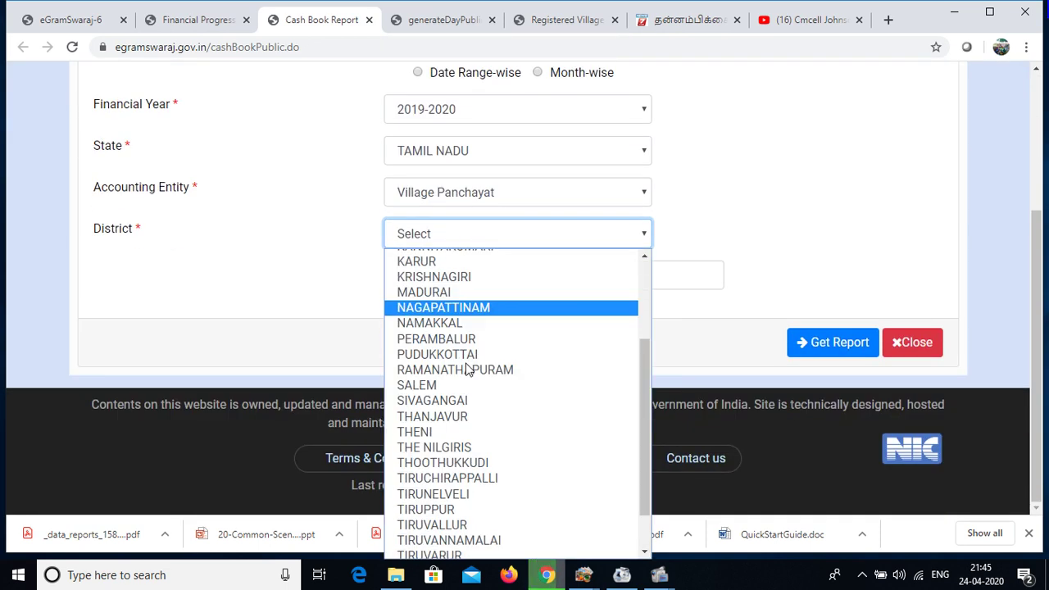
left_click(432, 442)
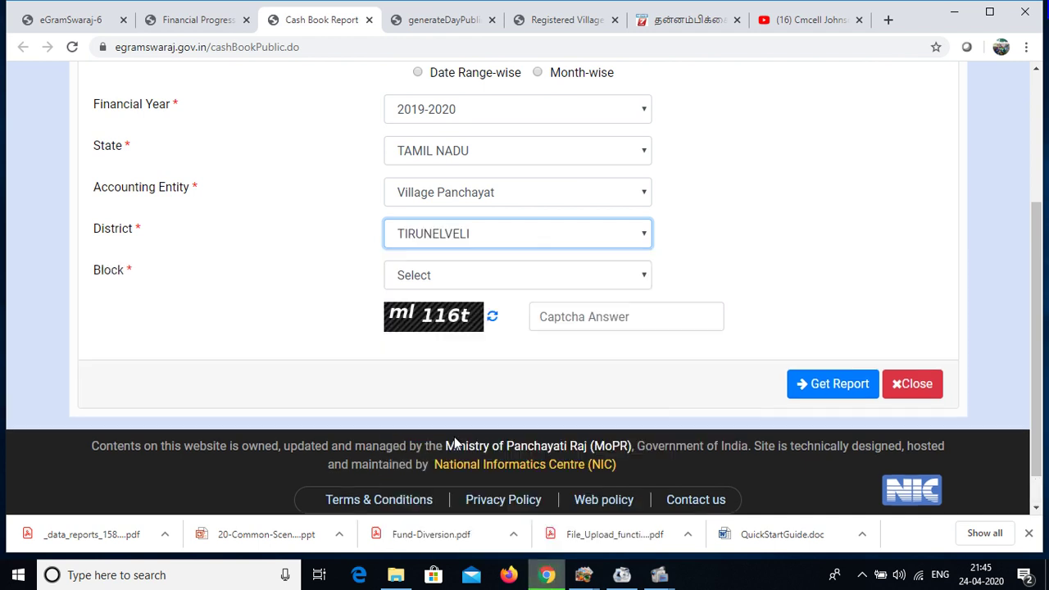
left_click(440, 277)
scroll(462, 379, "down", 1)
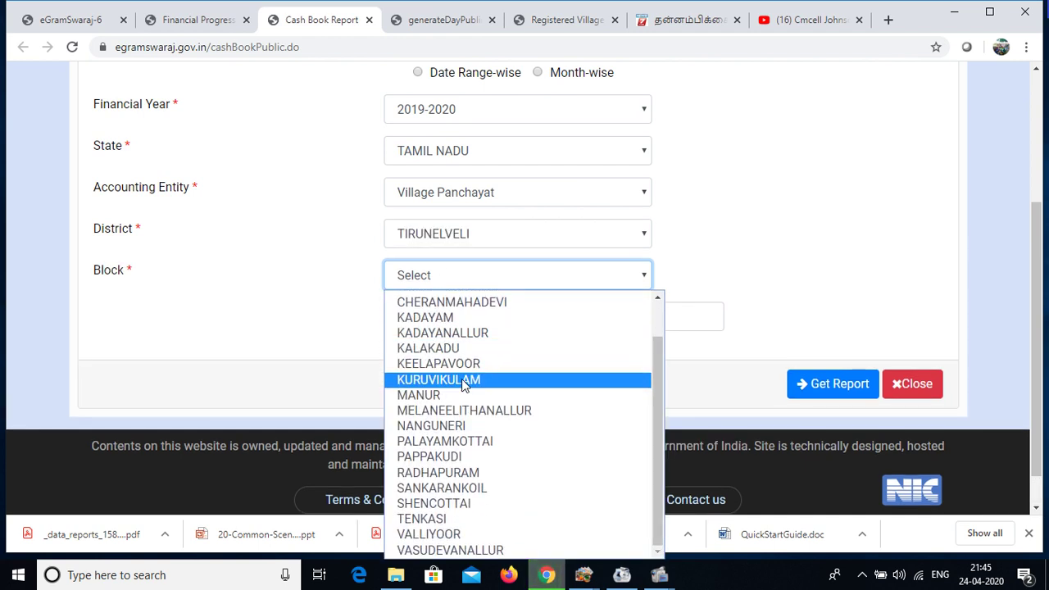
left_click(459, 425)
left_click(467, 318)
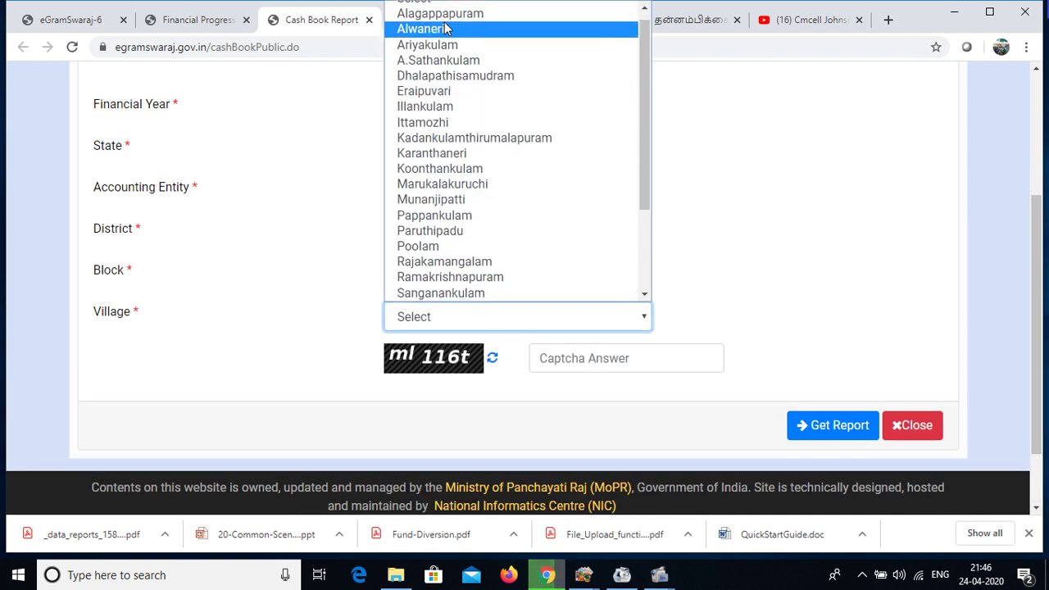
left_click(440, 23)
scroll(521, 381, "up", 2)
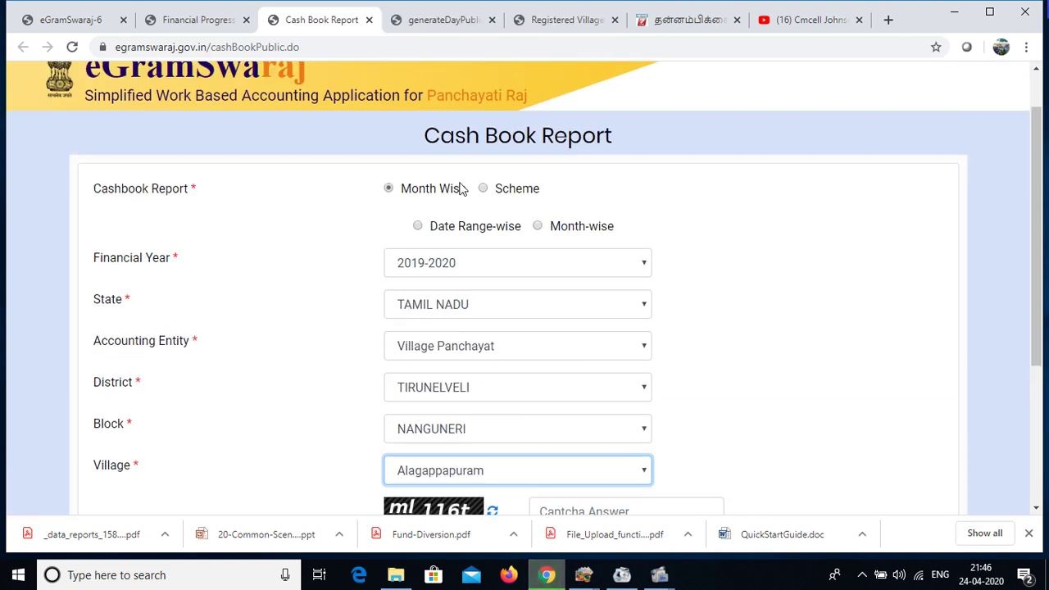
Enter the captcha answer and request the month-wise cash book report.
scroll(500, 336, "down", 3)
left_click(555, 288)
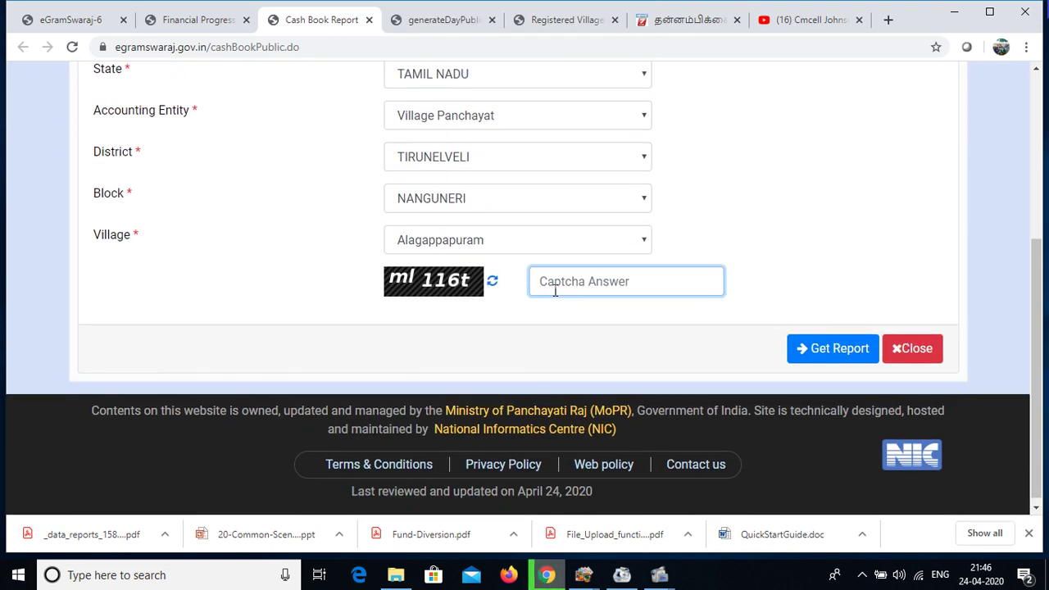
type("ml")
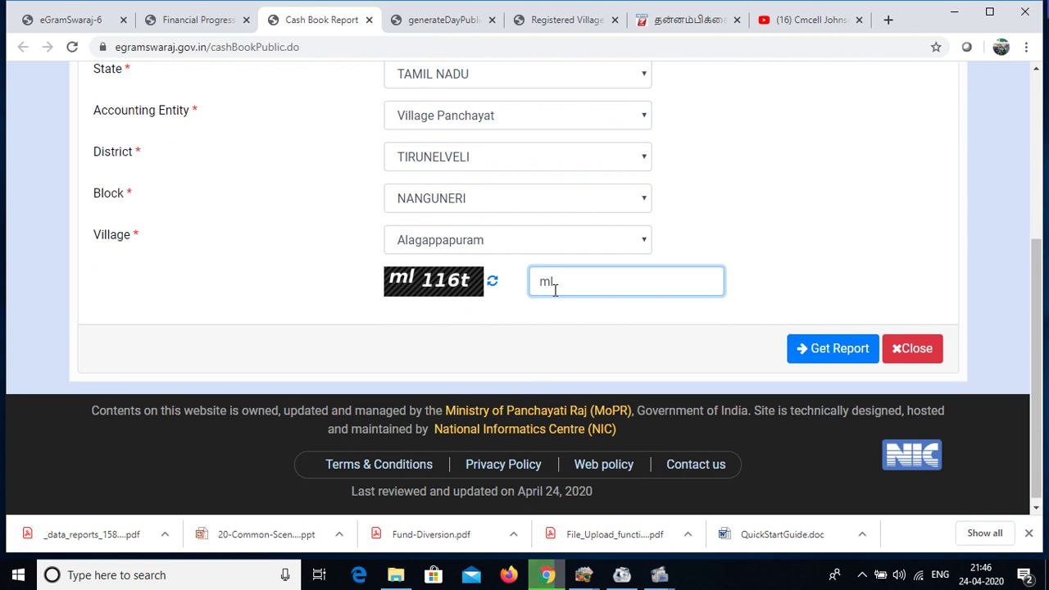
type("116t")
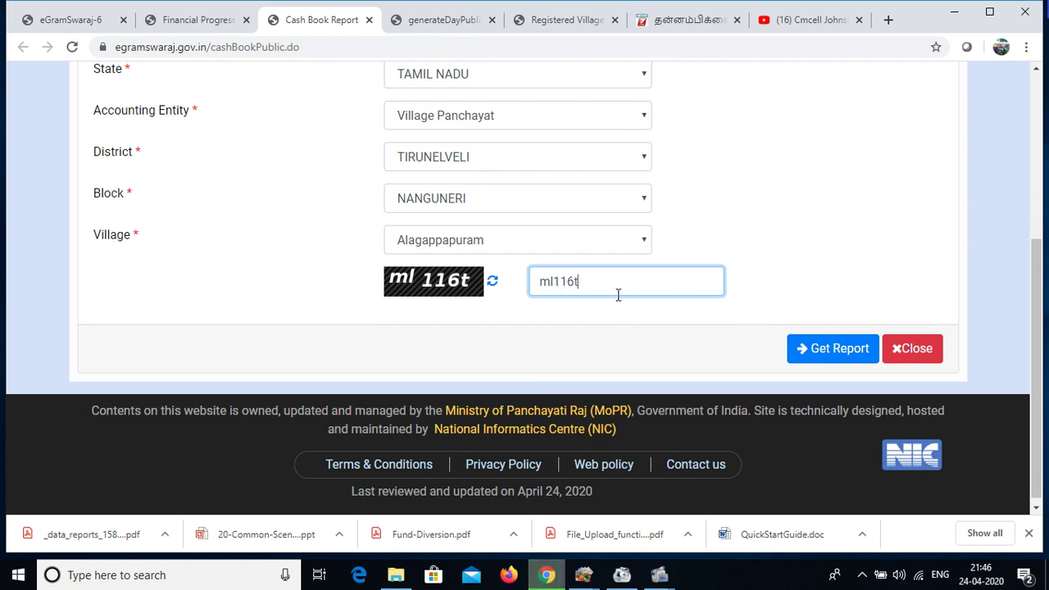
left_click(804, 354)
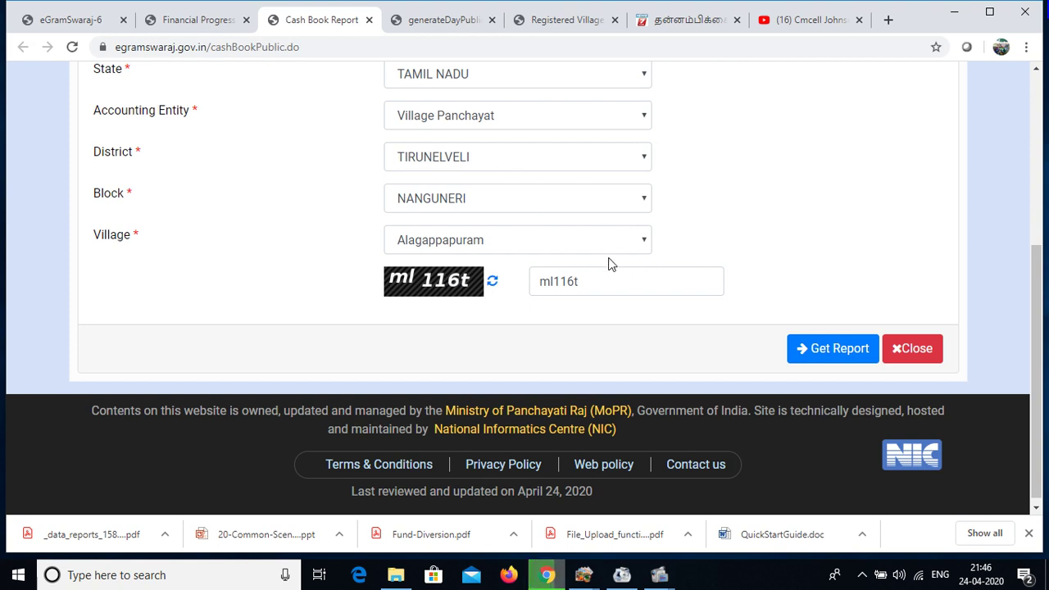
Choose the Month-wise cash book option with financial year 2019-2020, state TAMIL NADU and accounting entity Village Panchayat.
scroll(562, 267, "up", 3)
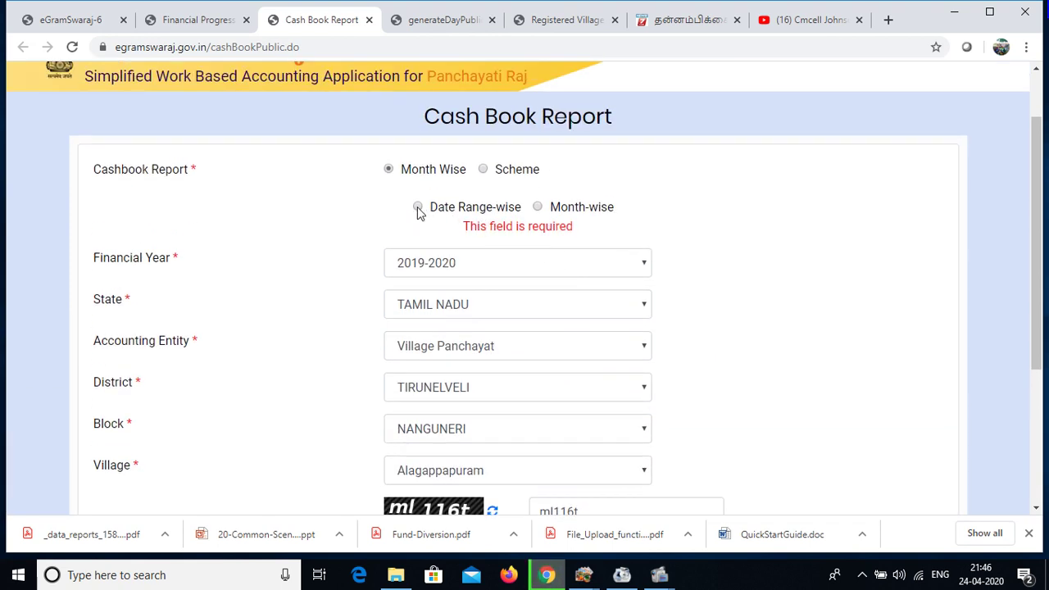
left_click(538, 207)
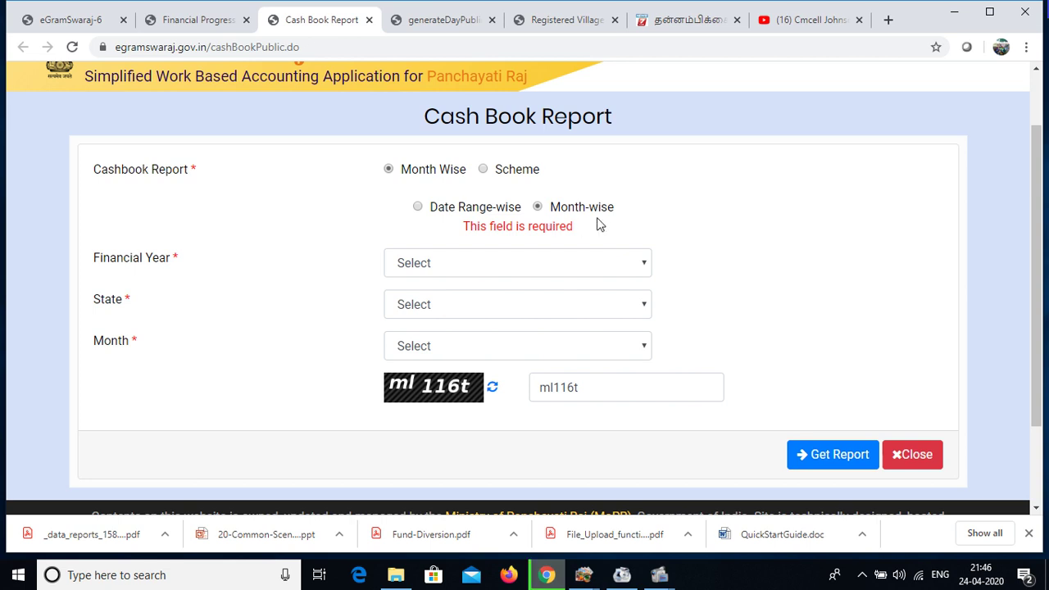
left_click(482, 270)
left_click(487, 434)
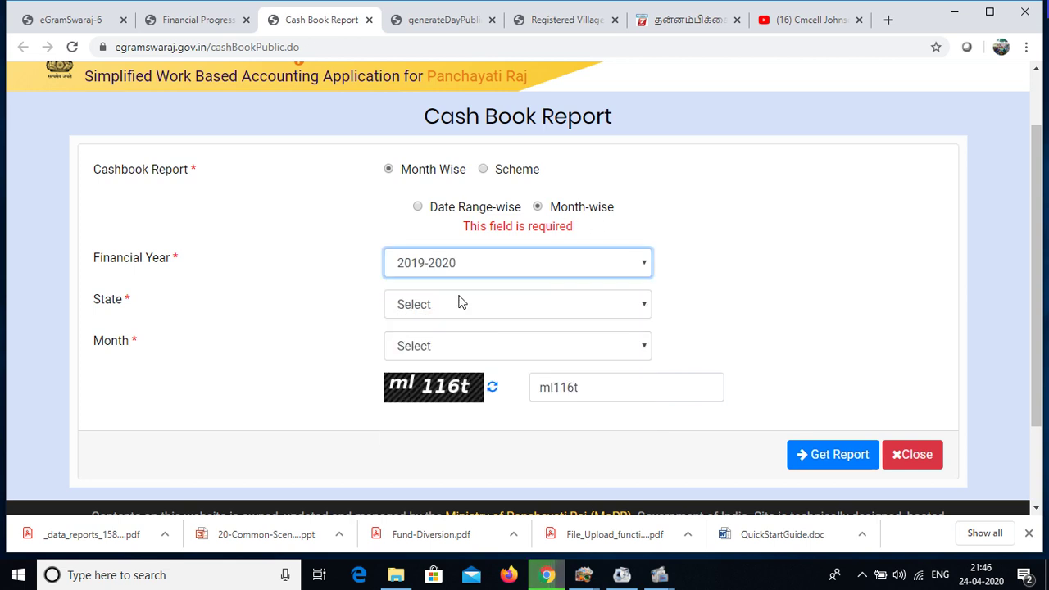
left_click(456, 301)
scroll(451, 180, "down", 3)
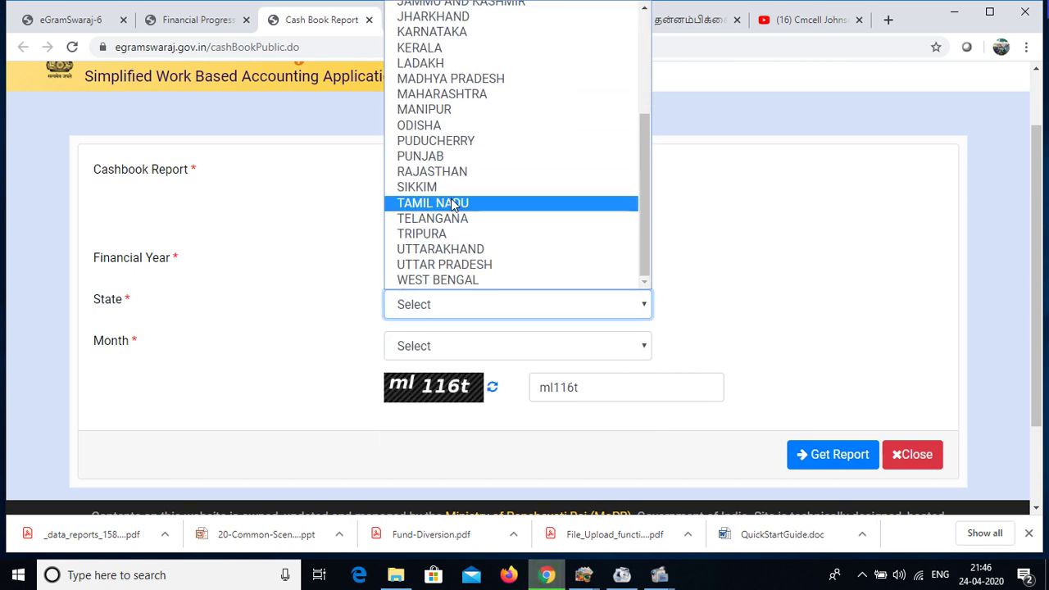
left_click(456, 204)
left_click(470, 350)
left_click(467, 414)
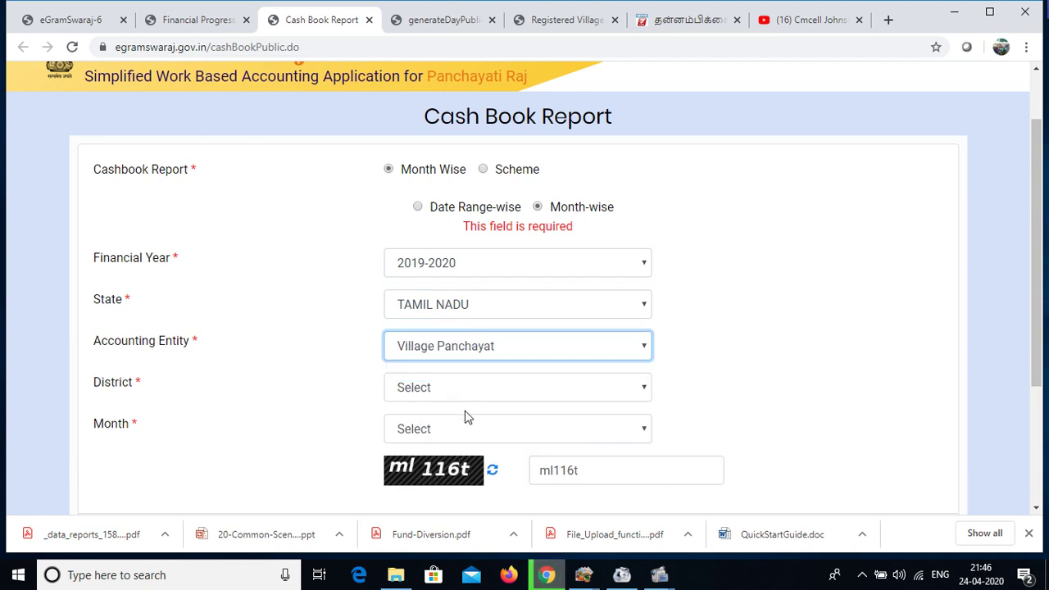
Choose the TIRUNELVELI district, NANGUNERI block, Alagappapuram village and the month July for the cash book report.
left_click(452, 390)
scroll(450, 311, "down", 3)
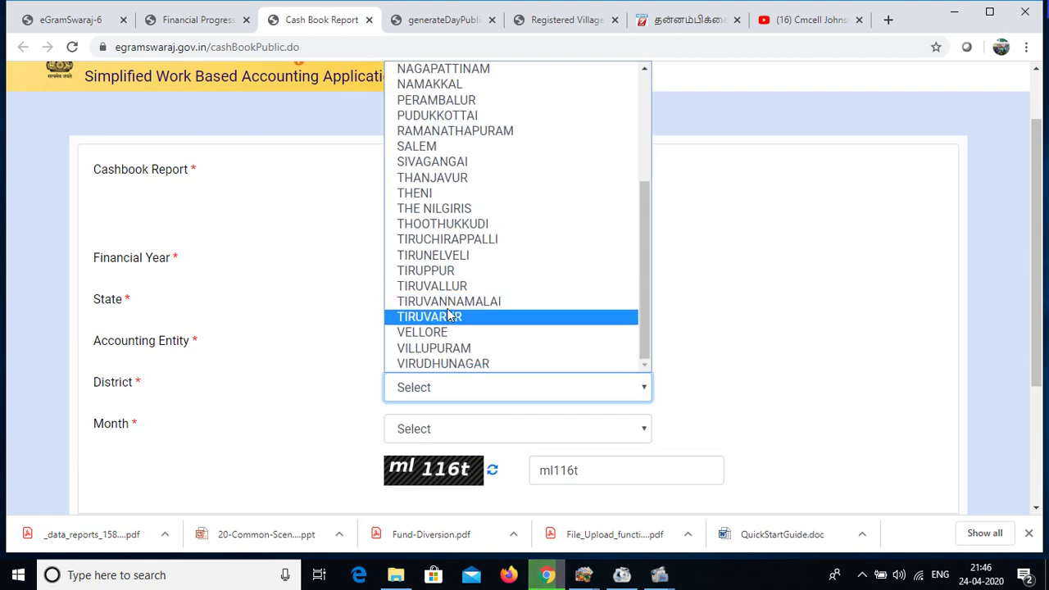
left_click(448, 260)
left_click(450, 437)
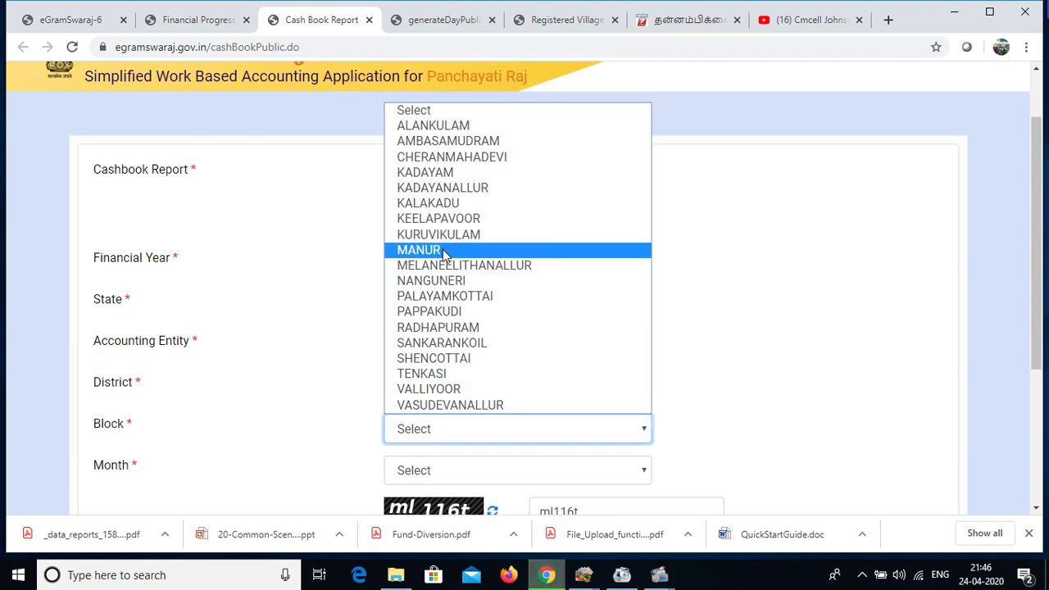
left_click(431, 281)
scroll(484, 377, "down", 3)
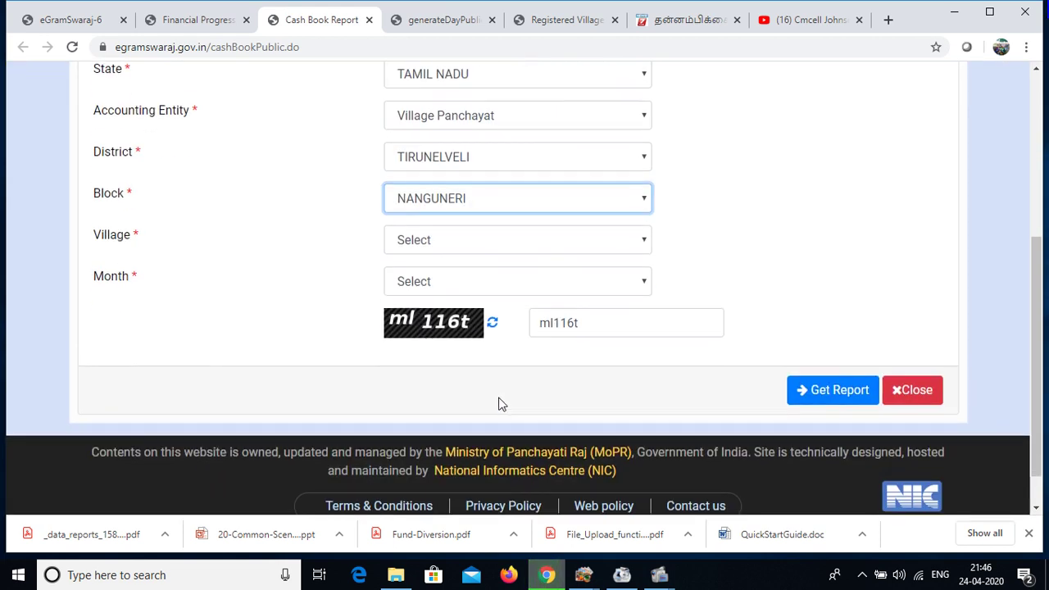
left_click(450, 243)
left_click(438, 278)
left_click(471, 282)
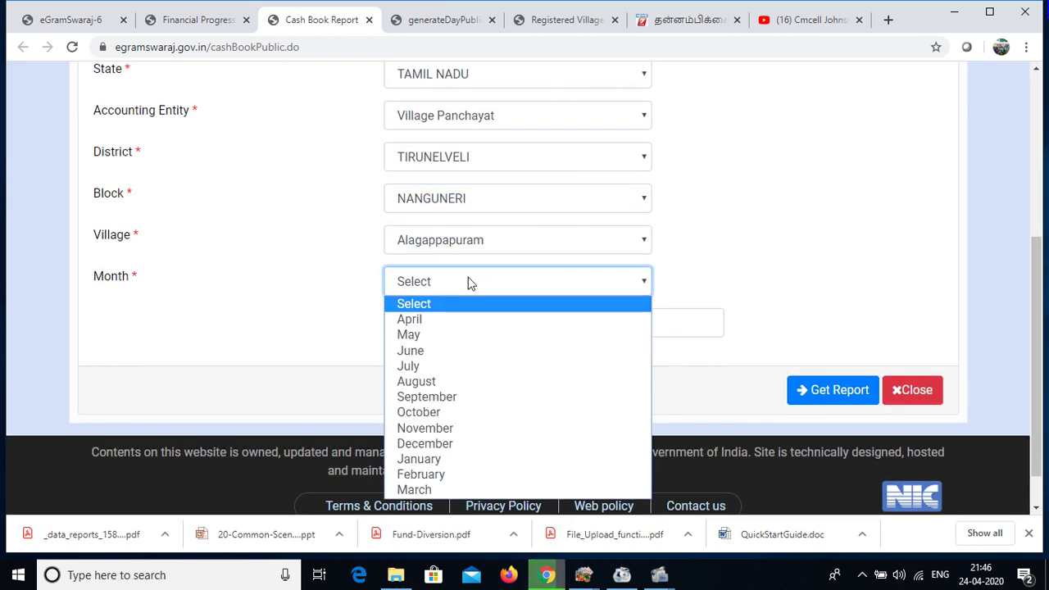
left_click(455, 365)
Refresh the captcha, enter the new captcha answer and request the July cash book report.
left_click(595, 326)
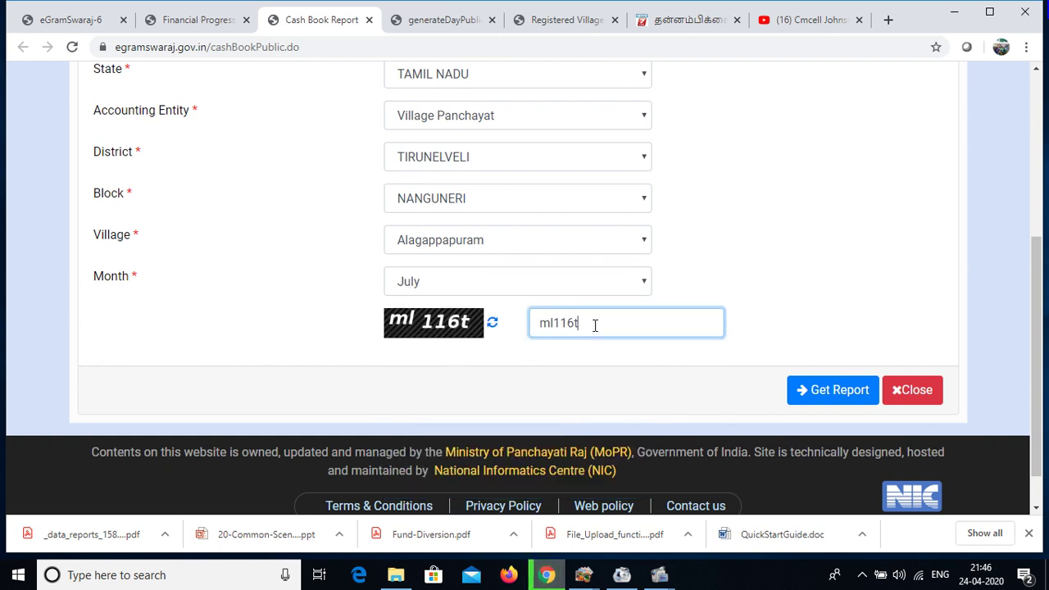
left_click(491, 322)
scroll(671, 355, "down", 1)
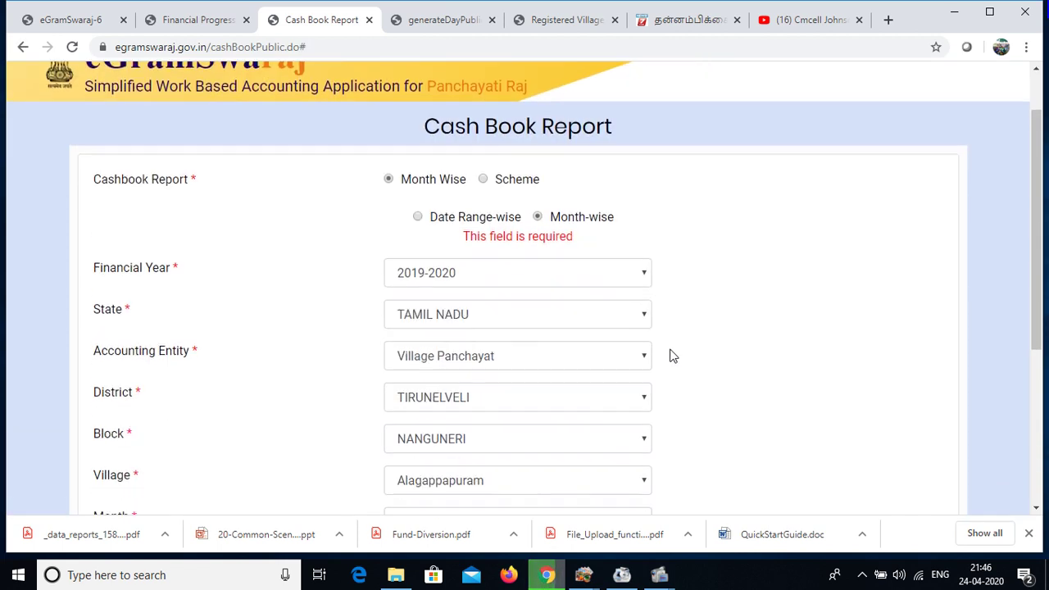
scroll(670, 356, "down", 4)
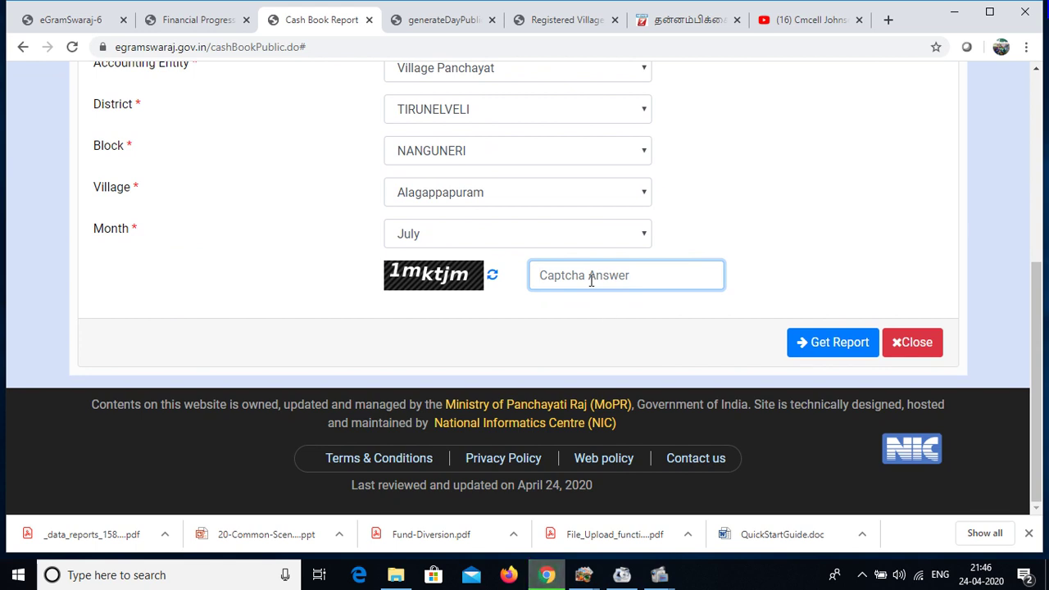
type("1")
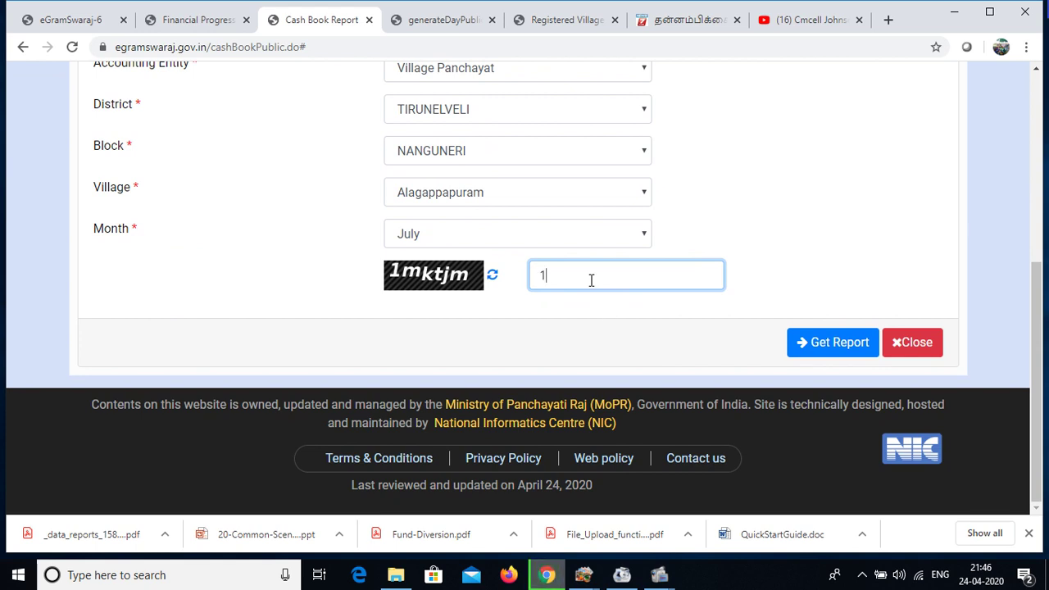
type("mkt")
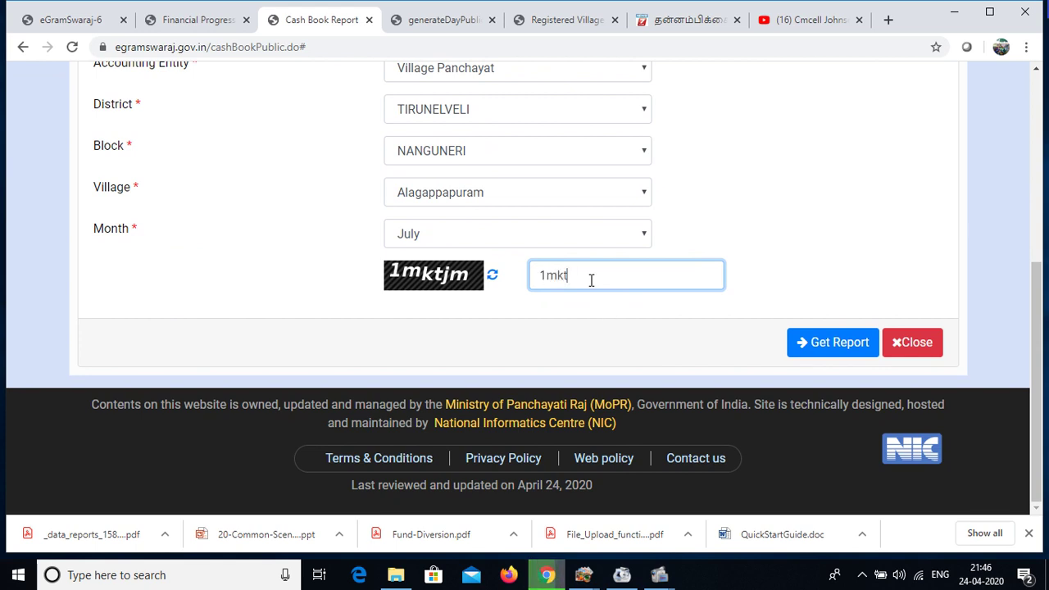
type("jm")
left_click(845, 349)
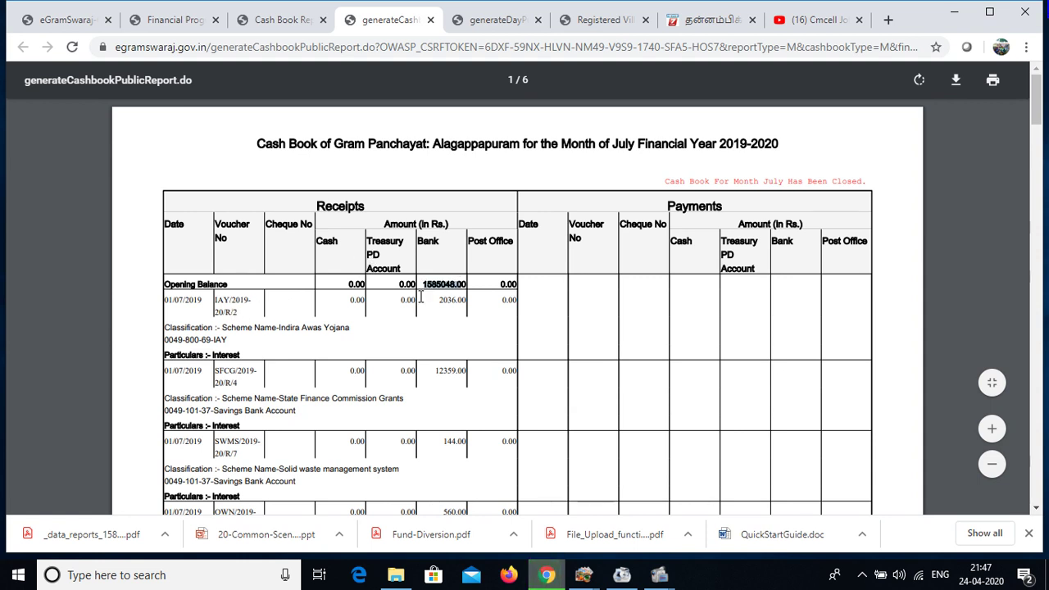
Examine the bank amounts of the 01/07/2019 interest receipts, the opening balance and the total on the cash book's first page.
left_click_drag(436, 300, 481, 298)
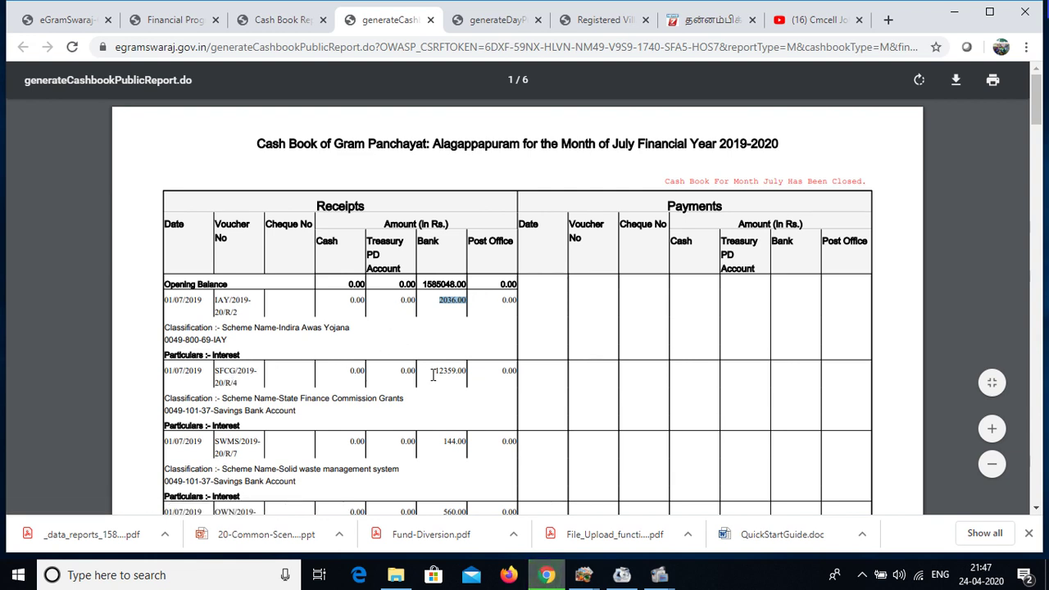
left_click_drag(433, 375, 490, 375)
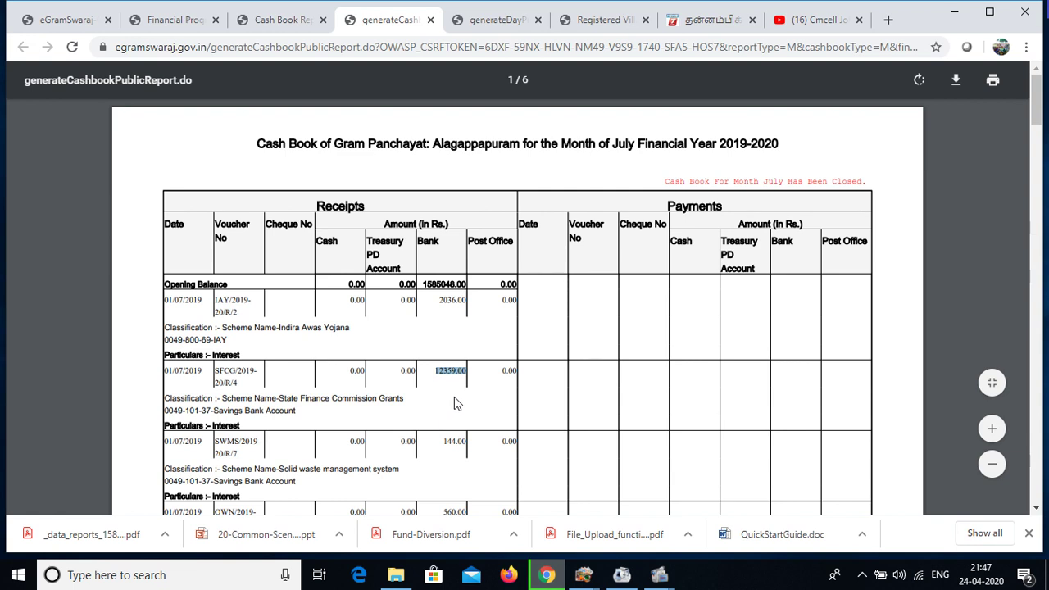
scroll(452, 396, "down", 1)
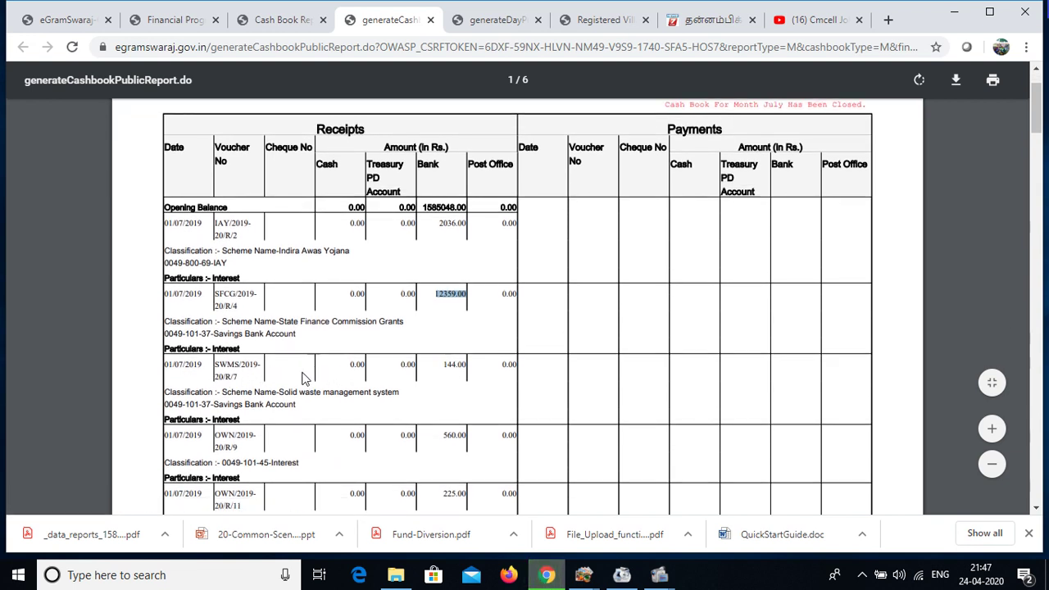
left_click_drag(444, 364, 464, 364)
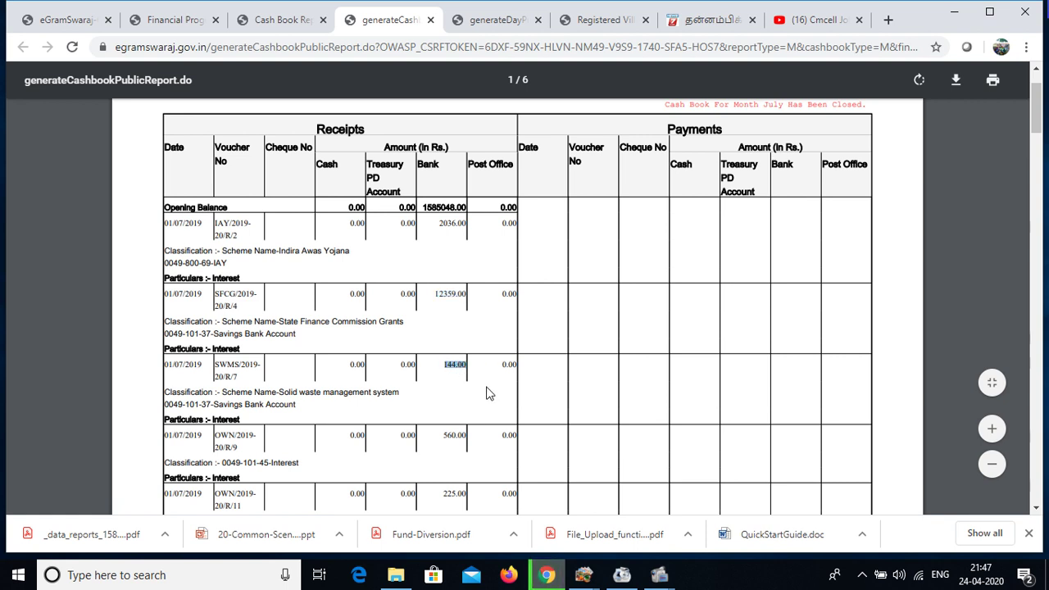
scroll(490, 396, "down", 1)
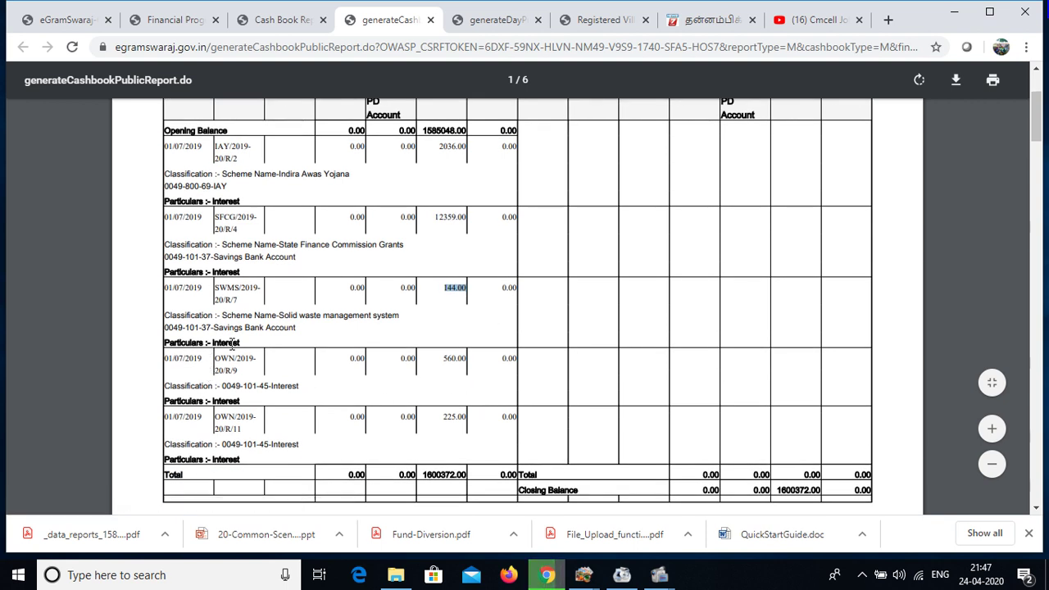
left_click_drag(439, 358, 467, 358)
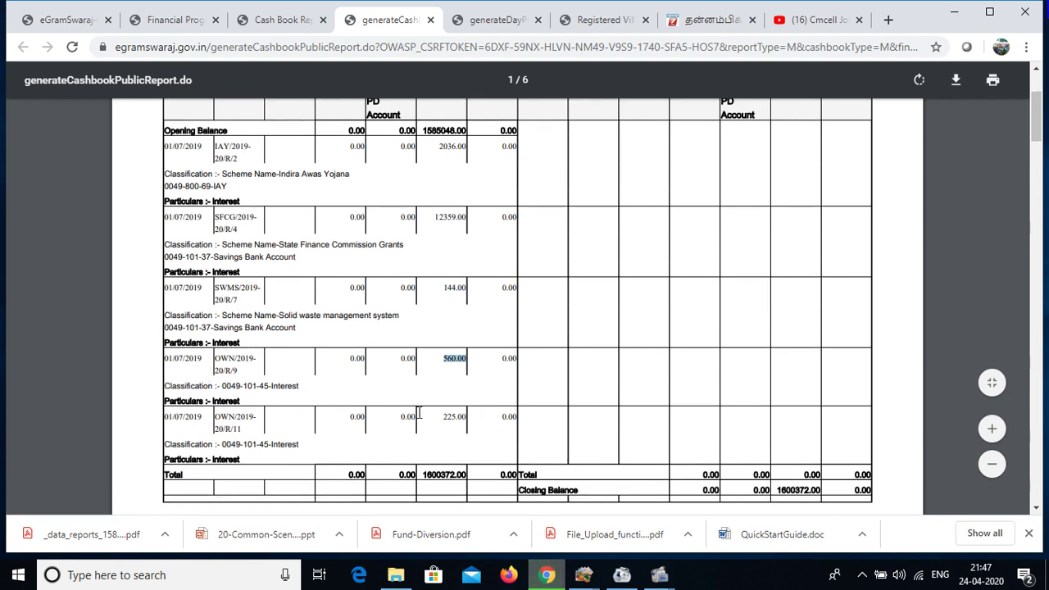
scroll(437, 426, "down", 2)
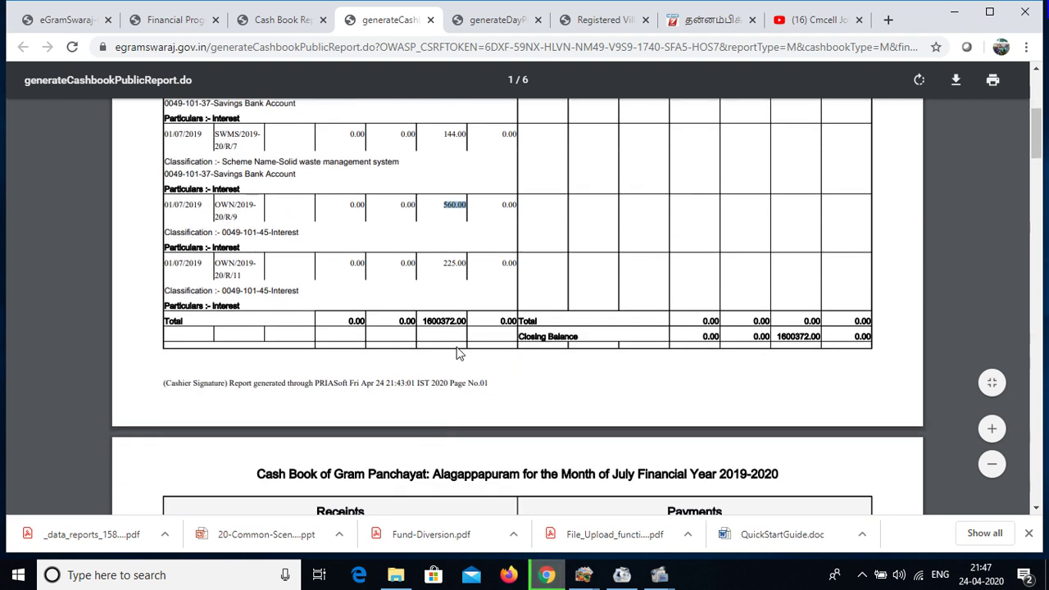
scroll(459, 354, "up", 3)
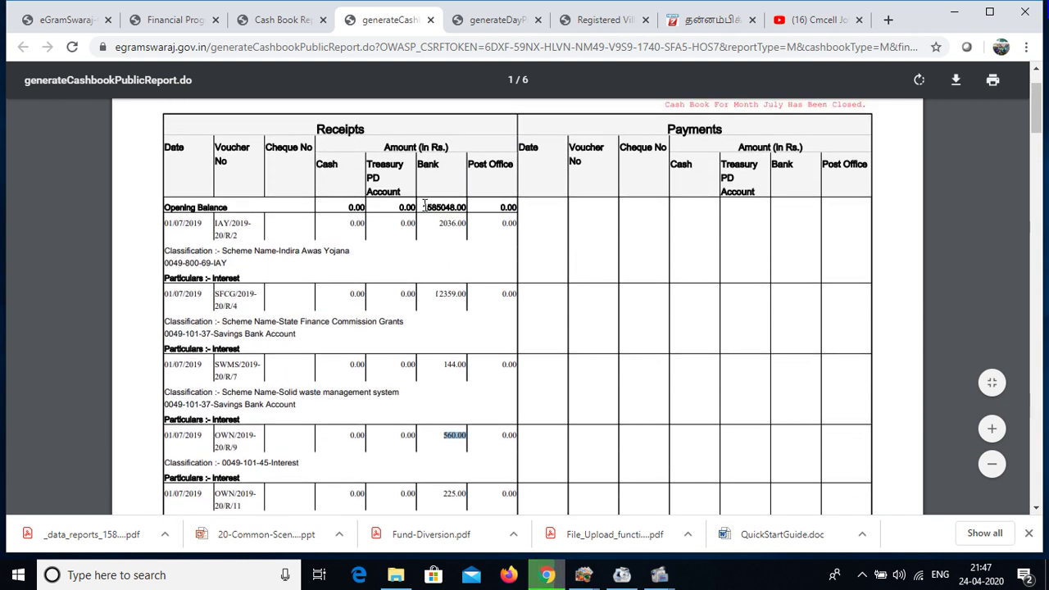
scroll(425, 205, "down", 4)
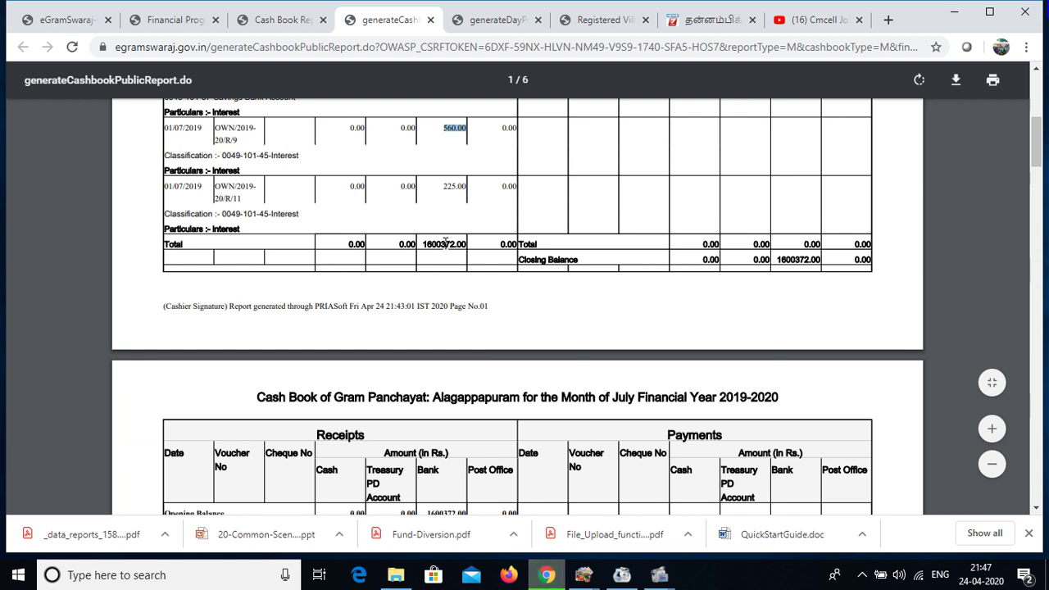
Examine the 02/07/2019 grant receipt and the 08/07/2019 Indira Awas Yojana payments on the cash book's second page.
scroll(445, 243, "down", 4)
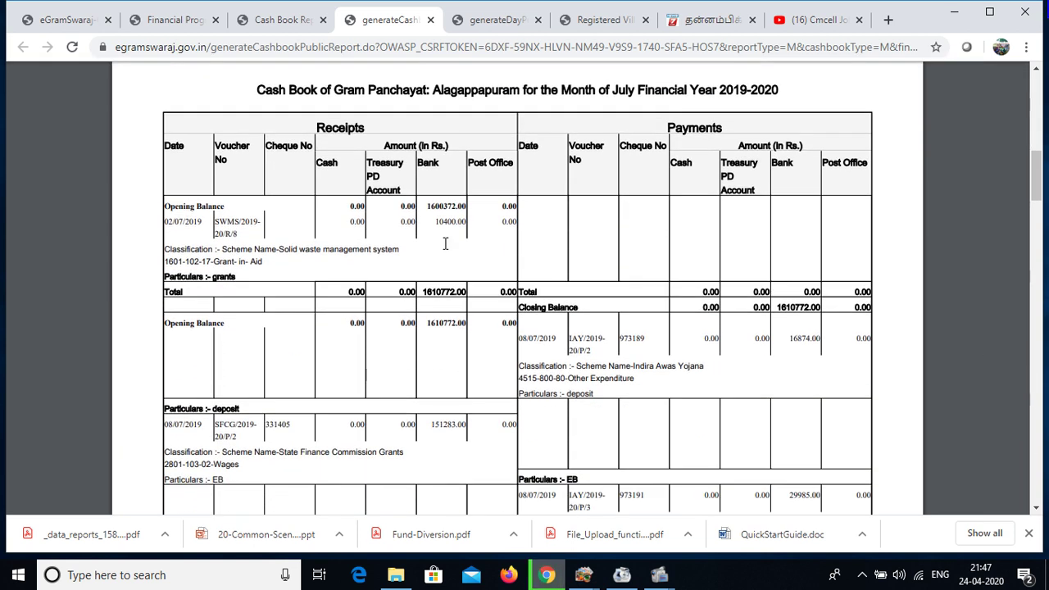
scroll(445, 243, "up", 1)
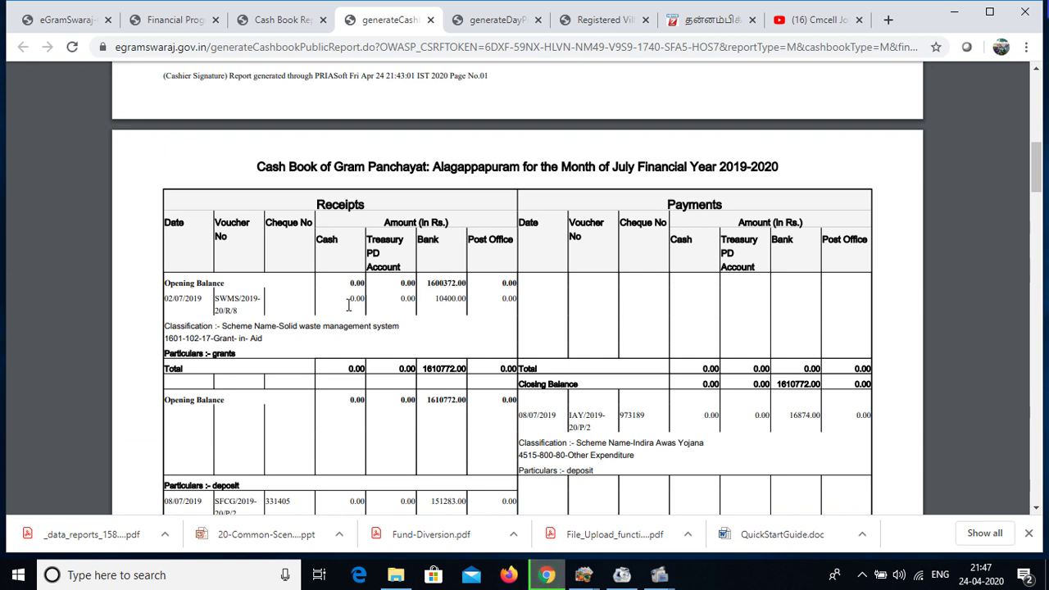
left_click_drag(437, 300, 484, 299)
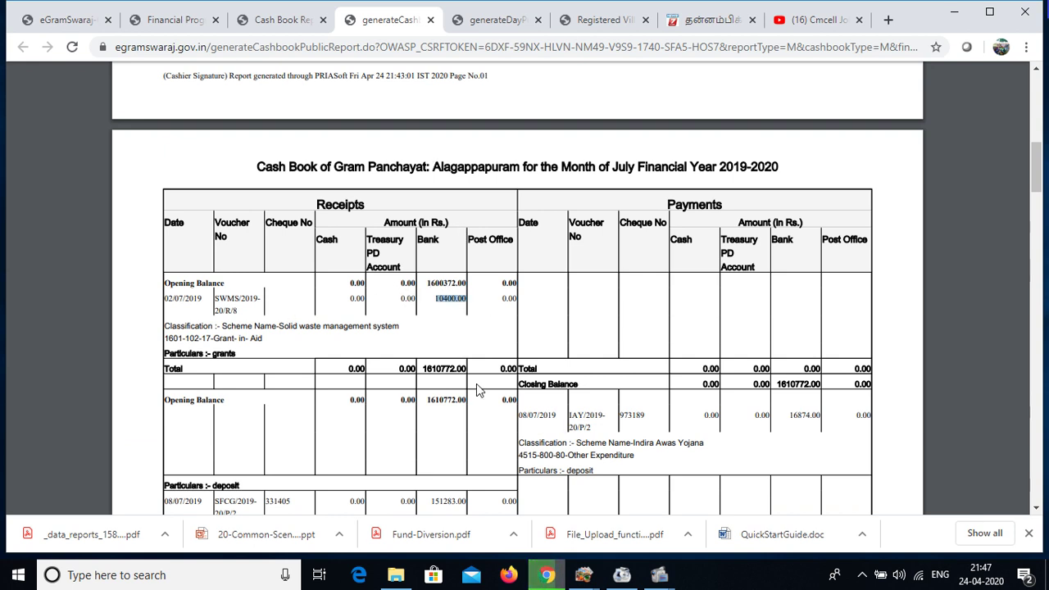
scroll(479, 391, "down", 1)
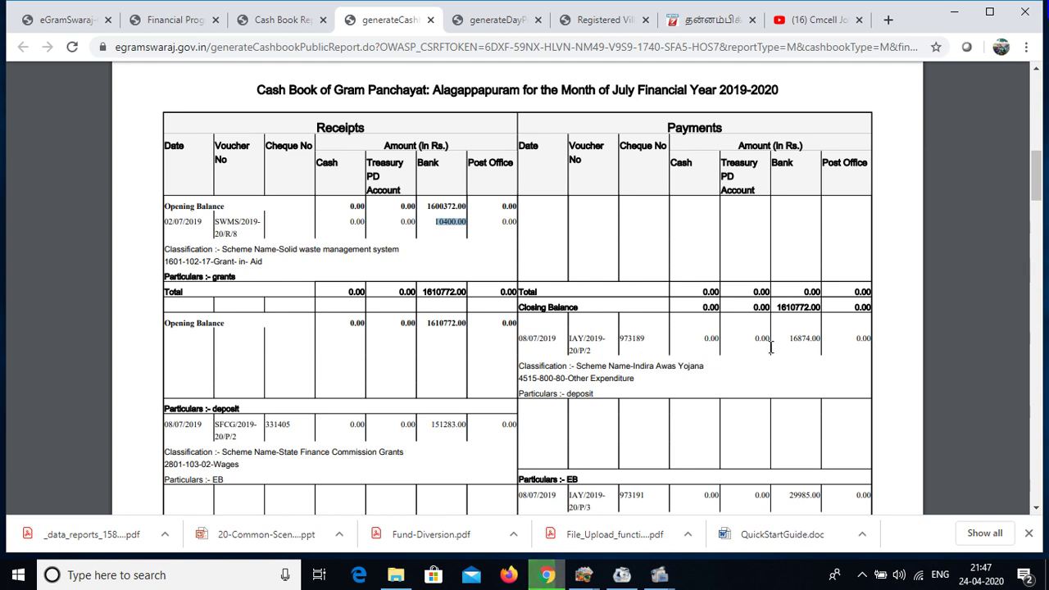
left_click_drag(791, 338, 813, 339)
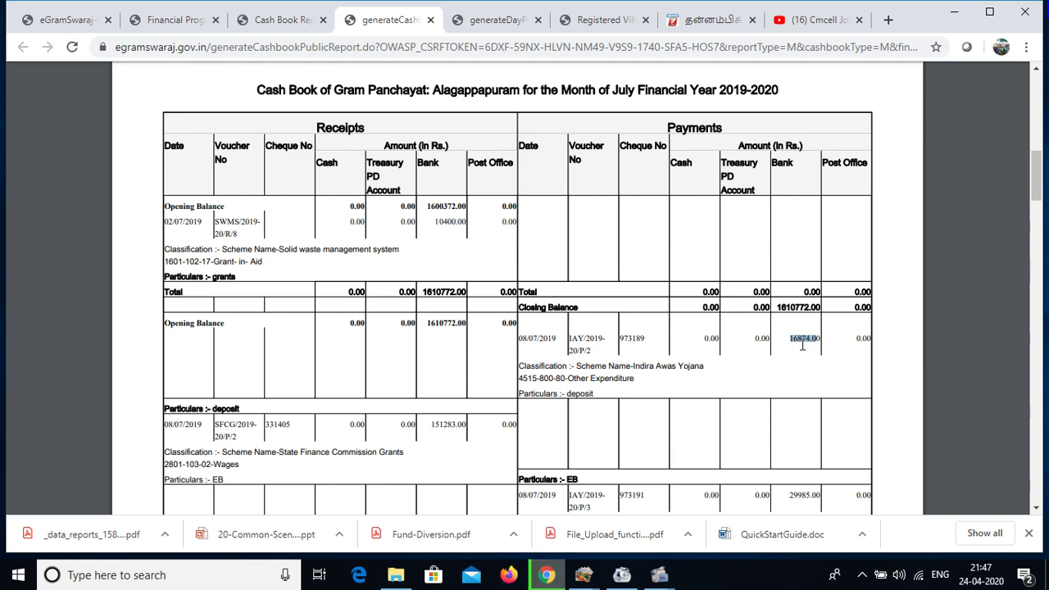
left_click(801, 344)
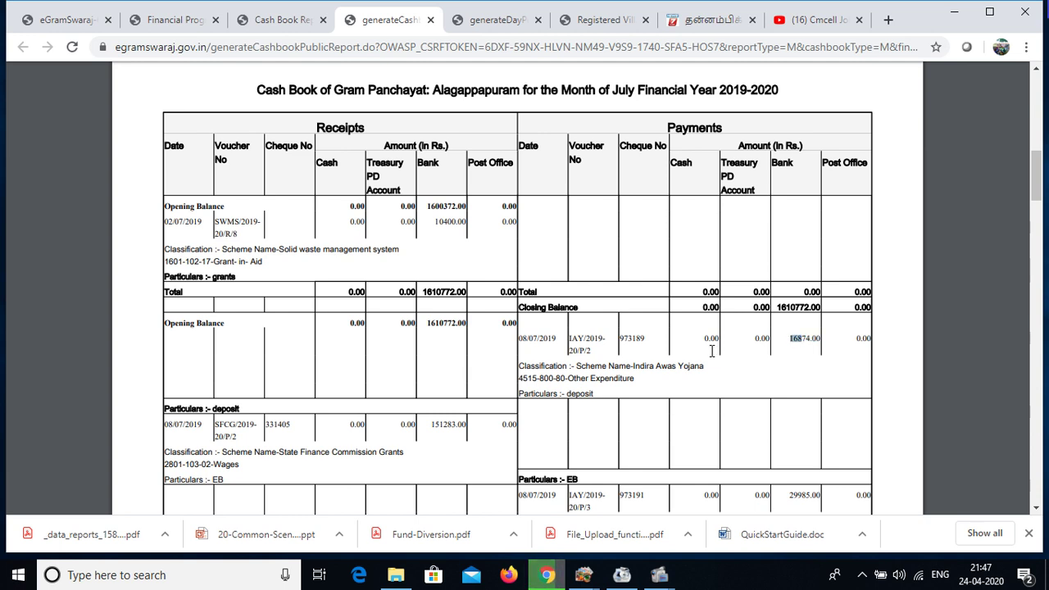
scroll(711, 354, "down", 2)
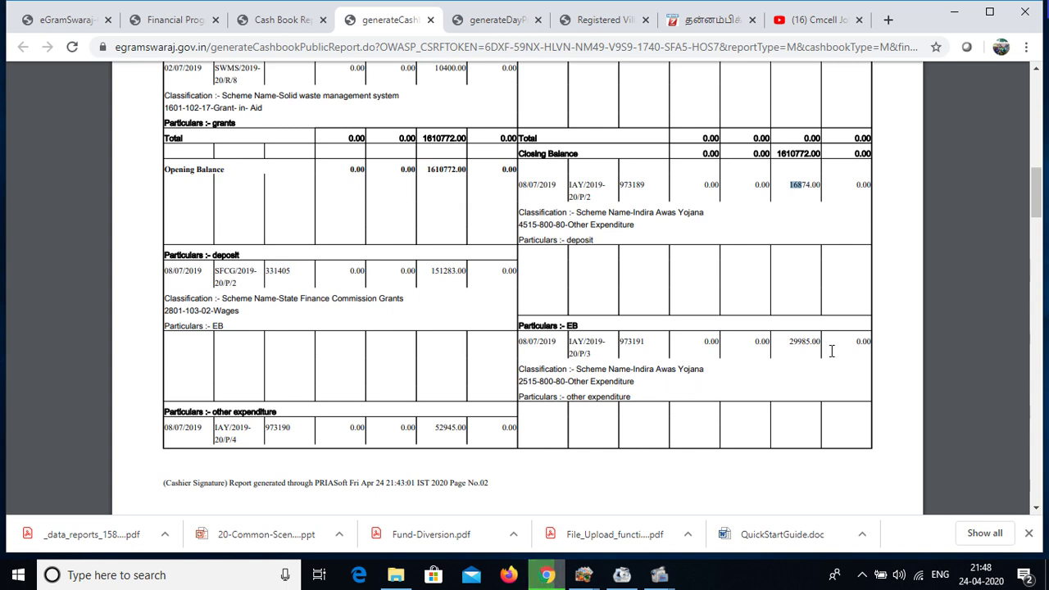
left_click_drag(788, 343, 868, 346)
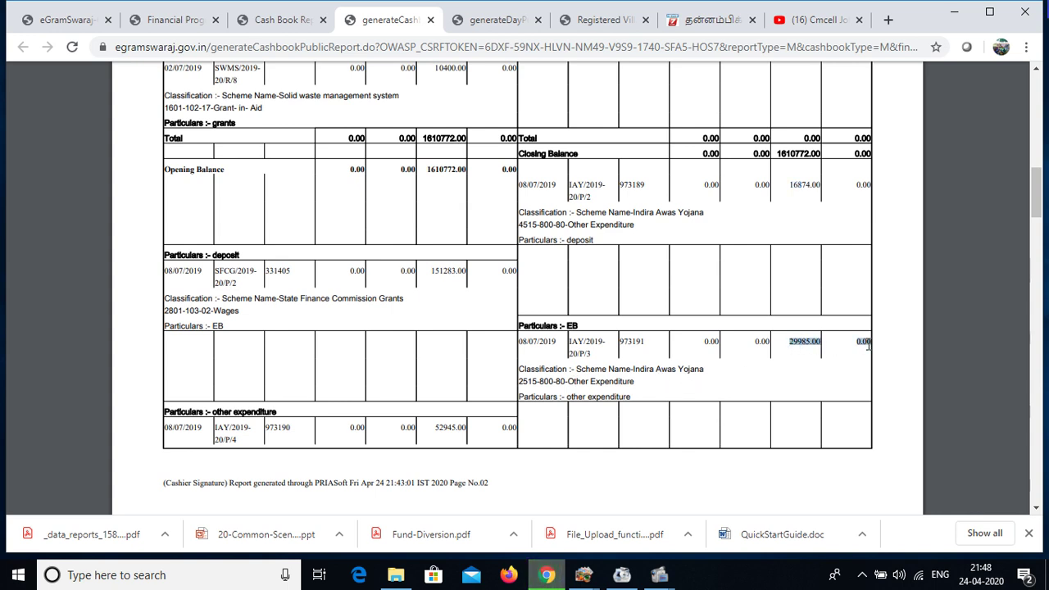